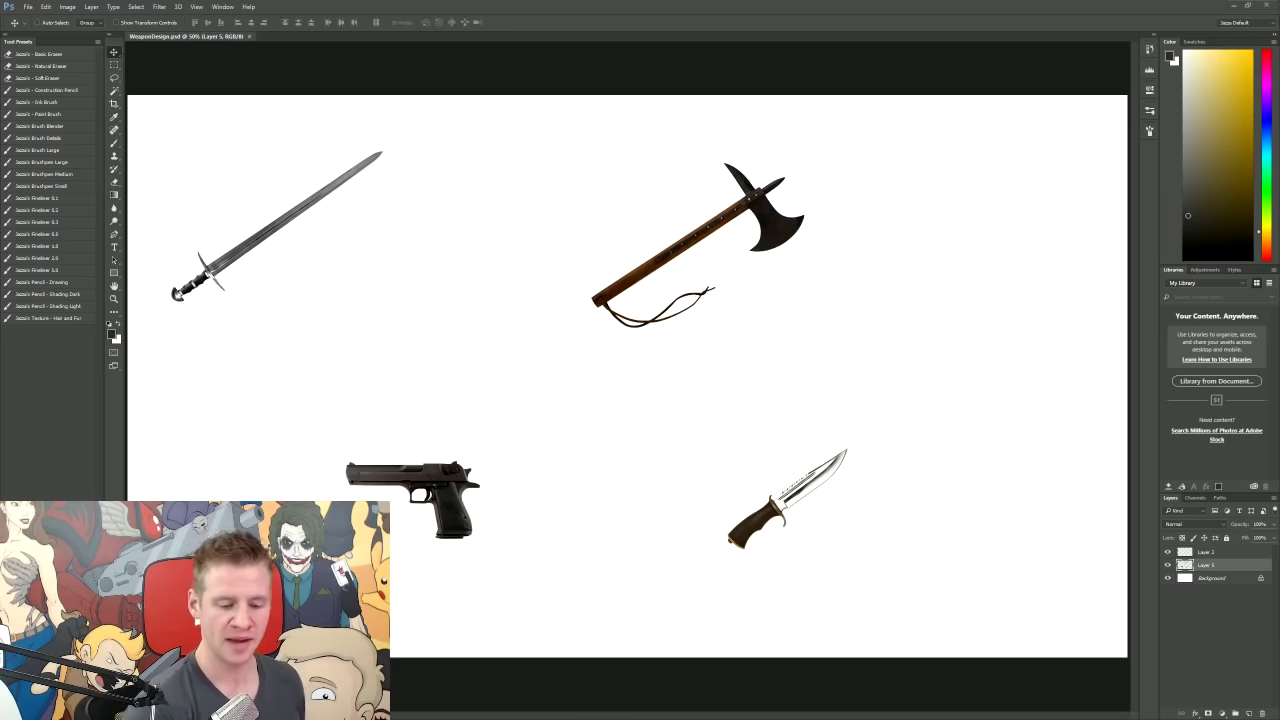
Step: Duplicate the weapons layer and place the copies beside the original sword, axe, pistol and knife
left_click_drag(1236, 571, 1248, 713)
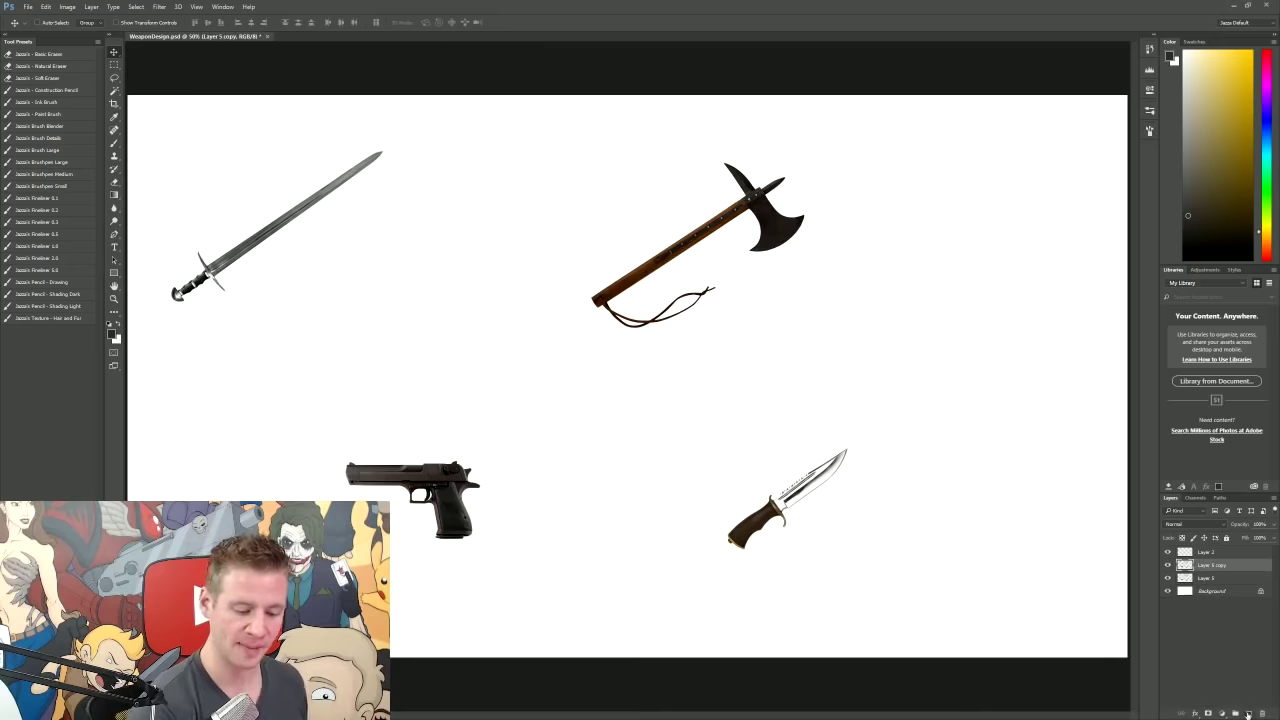
left_click_drag(646, 489, 809, 488)
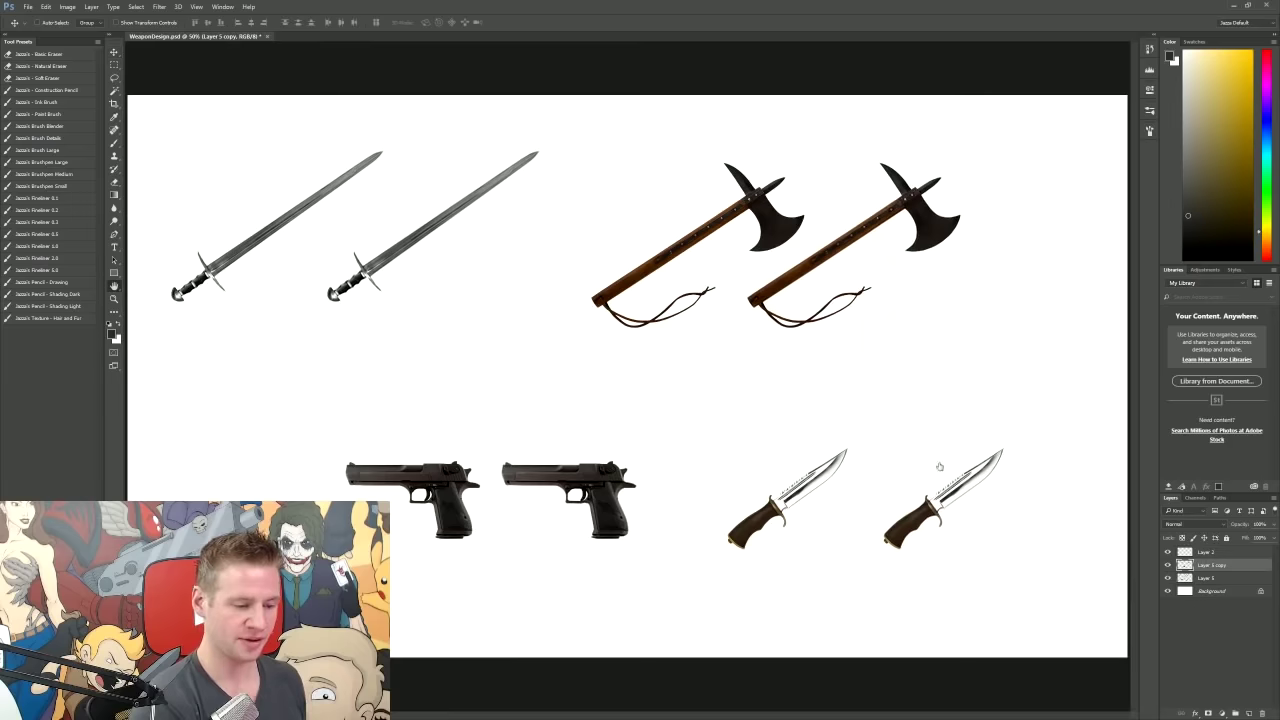
Step: Apply a black Color Overlay to the duplicated weapons layer and rasterize the layer style into solid silhouettes
key("ctrl+shift+b")
left_click(844, 316)
left_click(862, 316)
left_click(1184, 200)
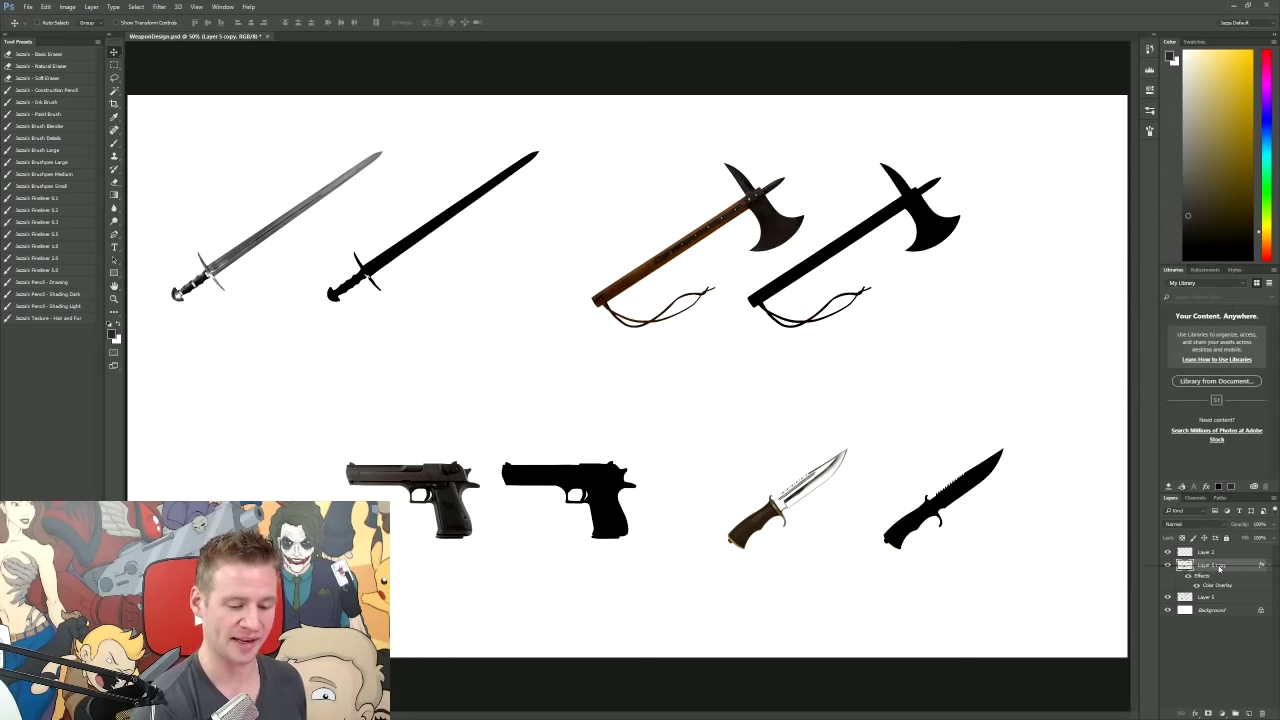
right_click(1214, 567)
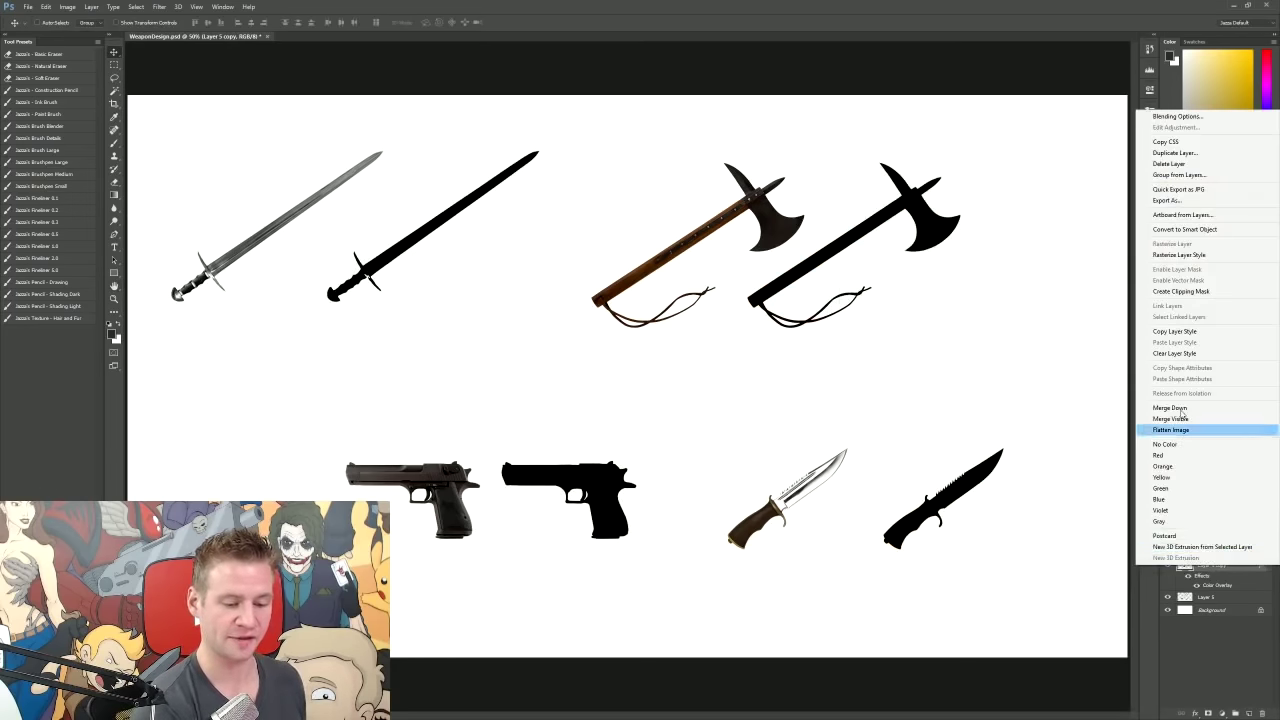
left_click(1209, 257)
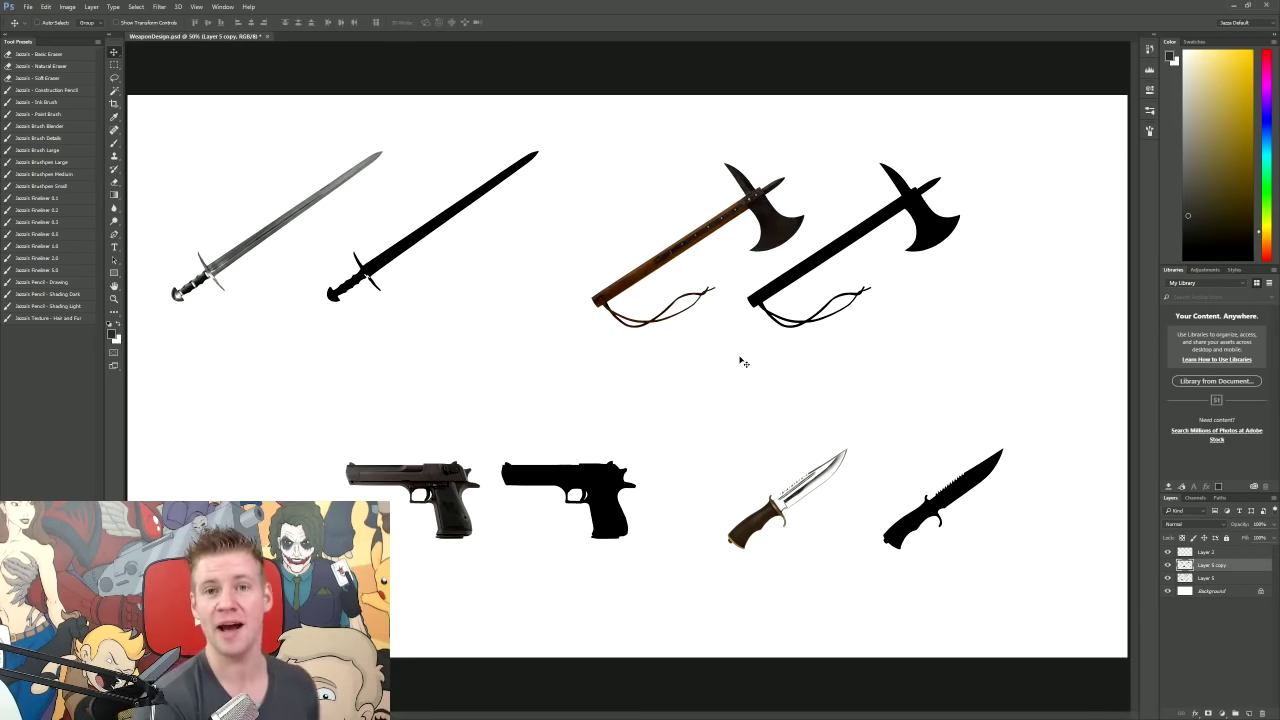
Step: With the Basic Eraser preset, slim the sword silhouette's grip and erase the rounded pommel
key("b")
key("ctrl+1")
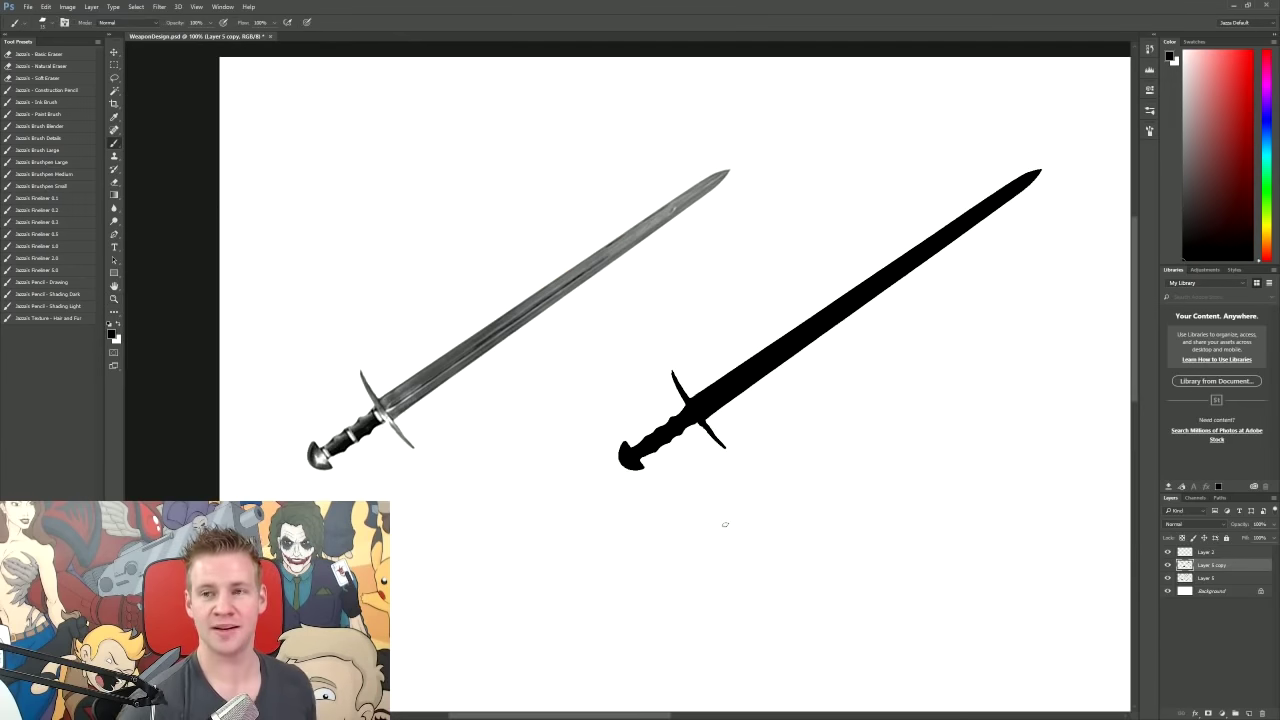
key("e")
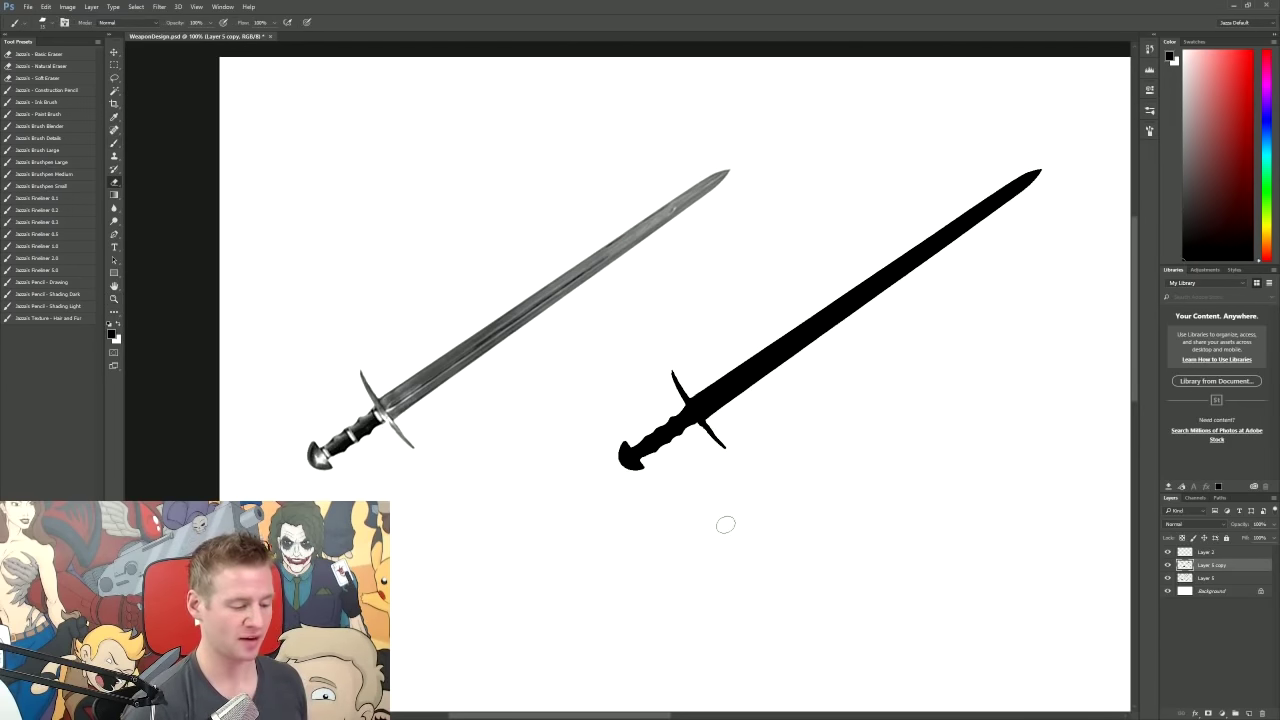
left_click(61, 56)
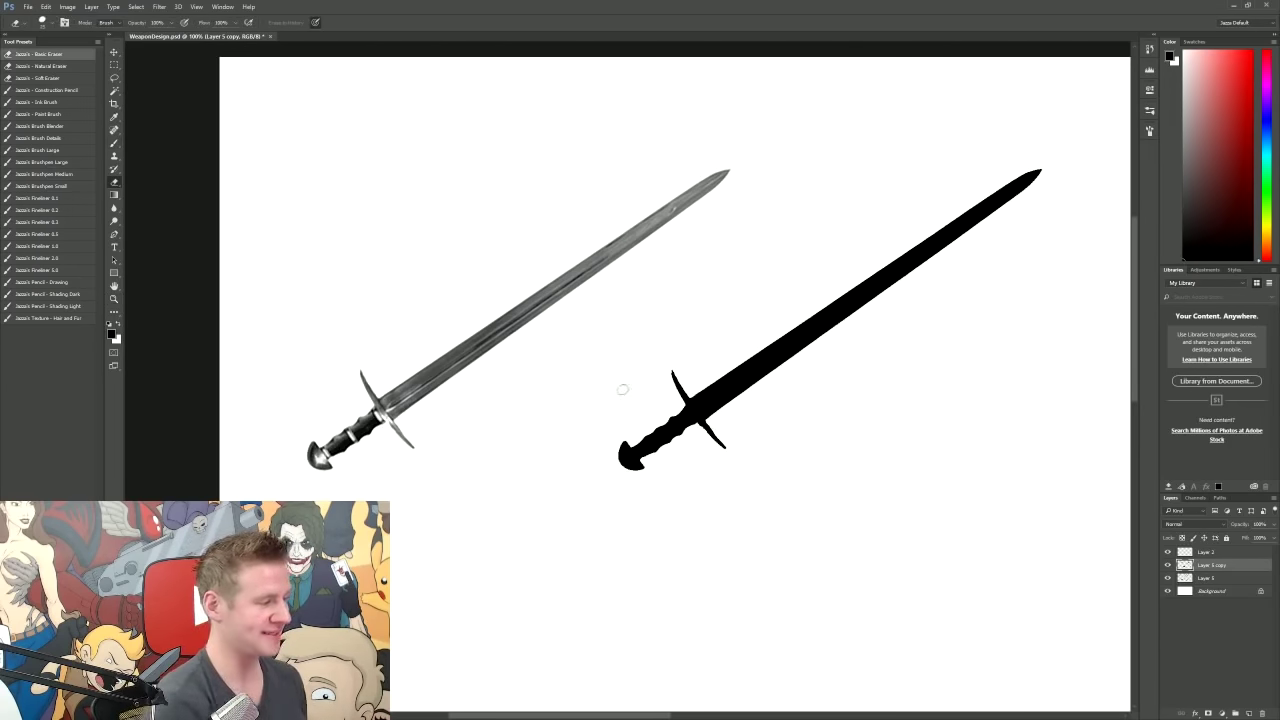
key("b")
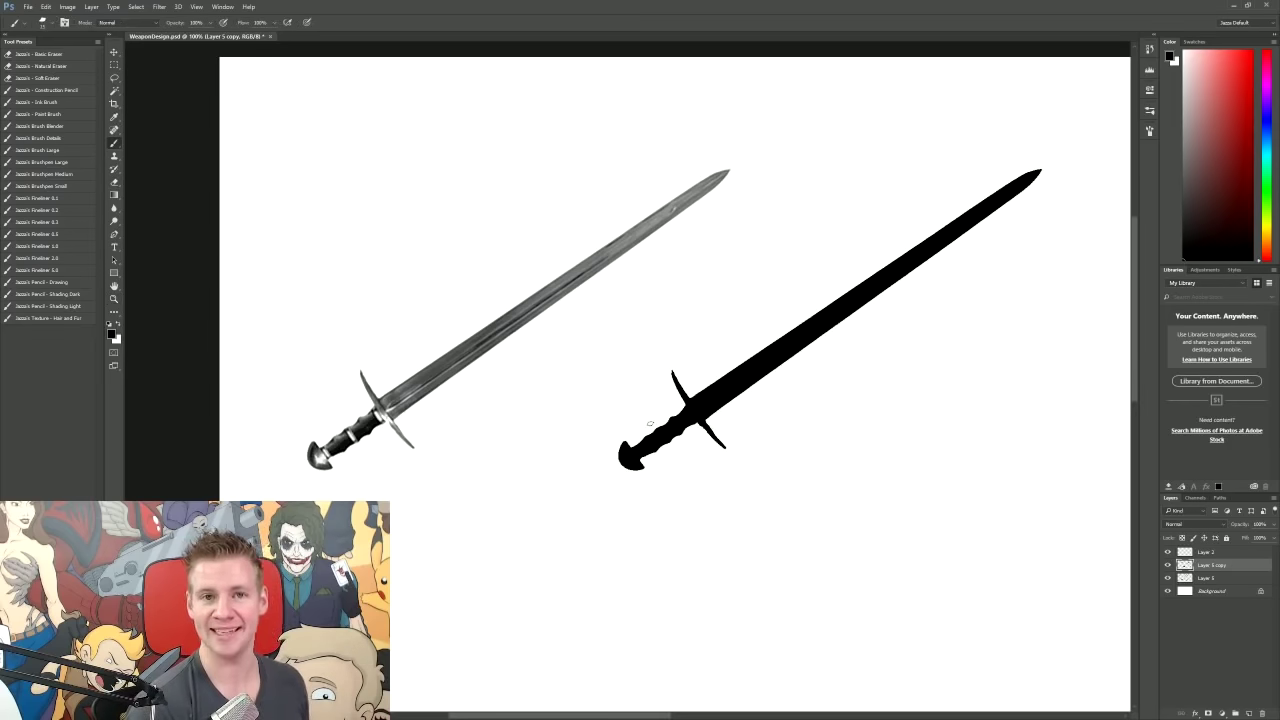
key("e")
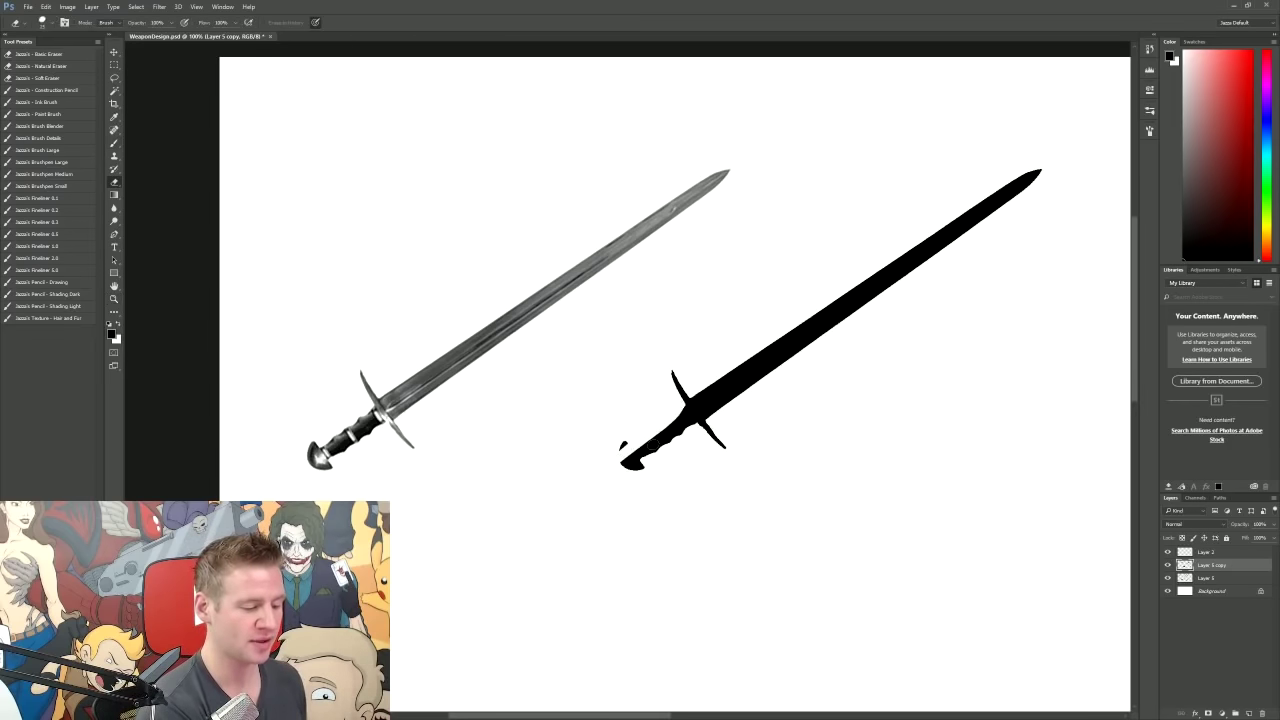
left_click_drag(678, 405, 608, 454)
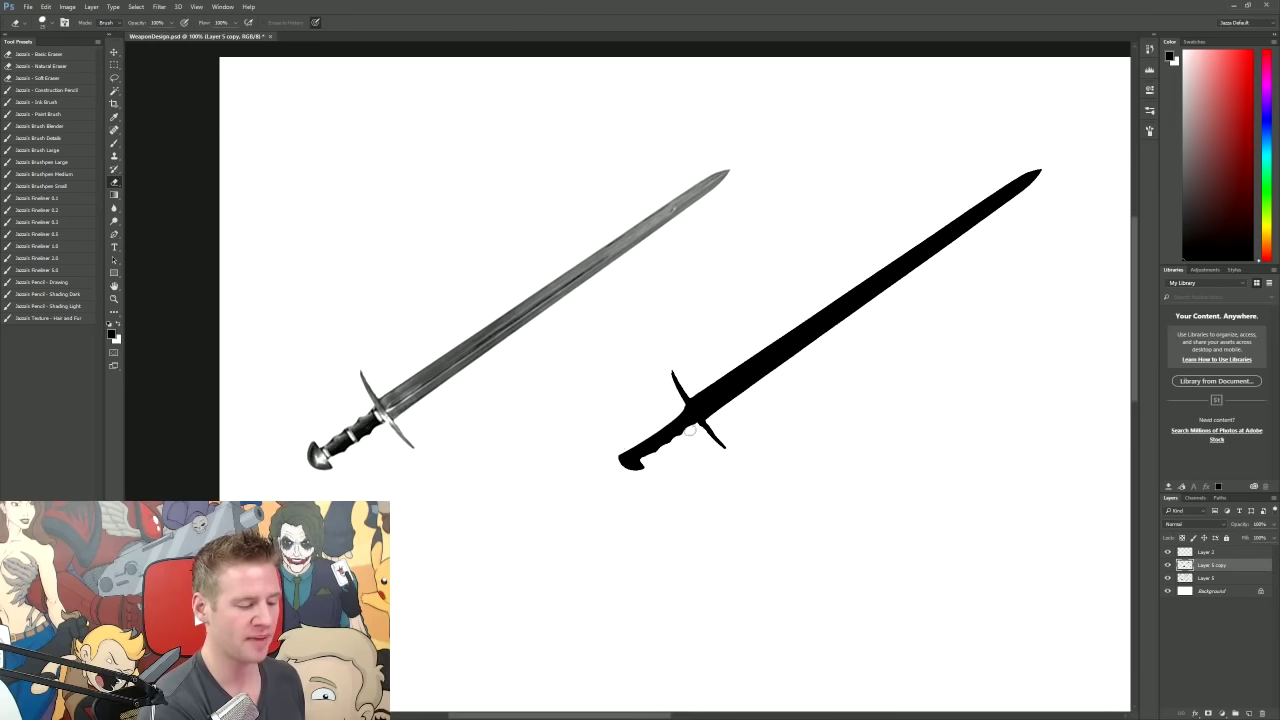
left_click_drag(686, 431, 640, 469)
key("b")
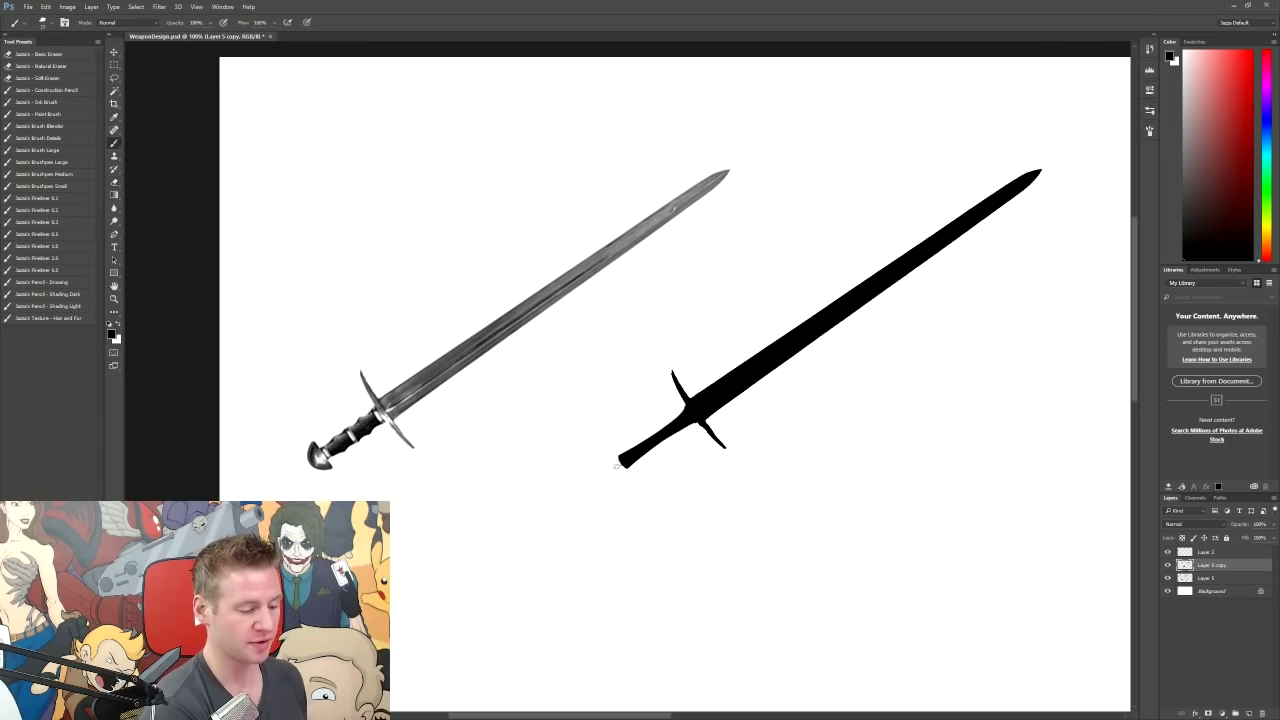
key("e")
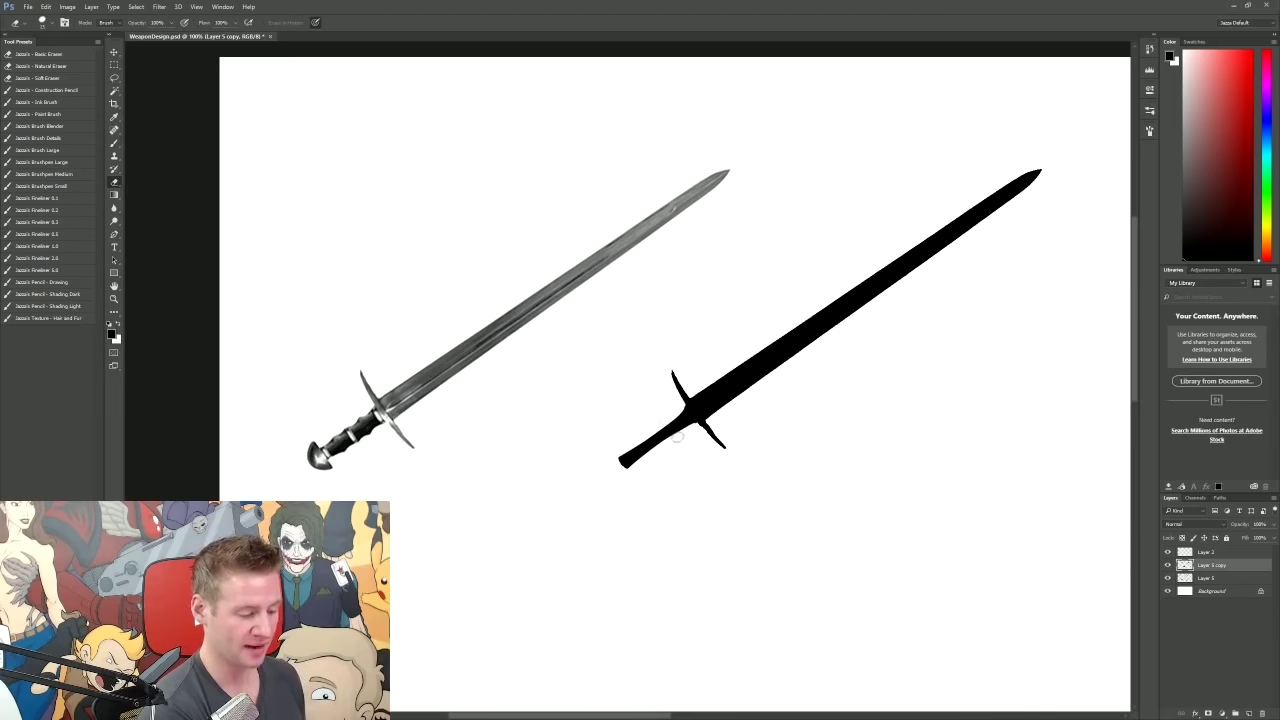
Step: Paint a longer grip on the sword silhouette, ending in a small pointed pommel
key("b")
left_click_drag(650, 440, 602, 476)
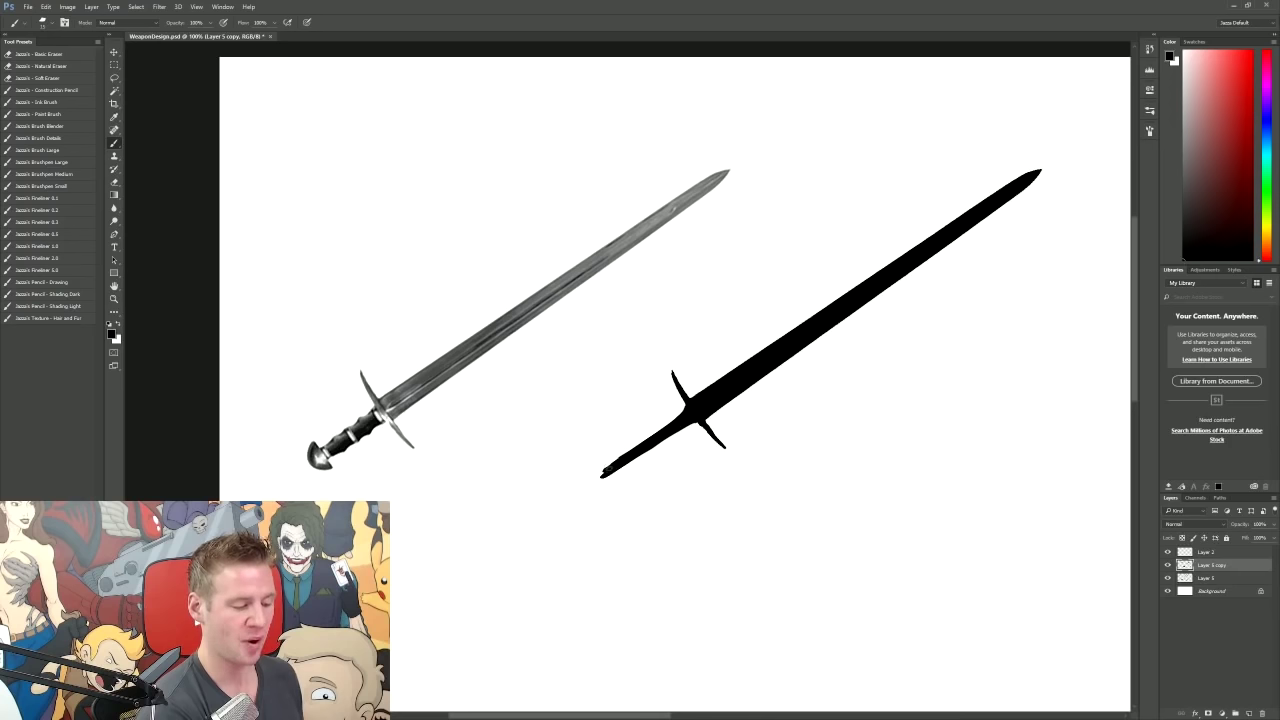
left_click_drag(601, 472, 583, 485)
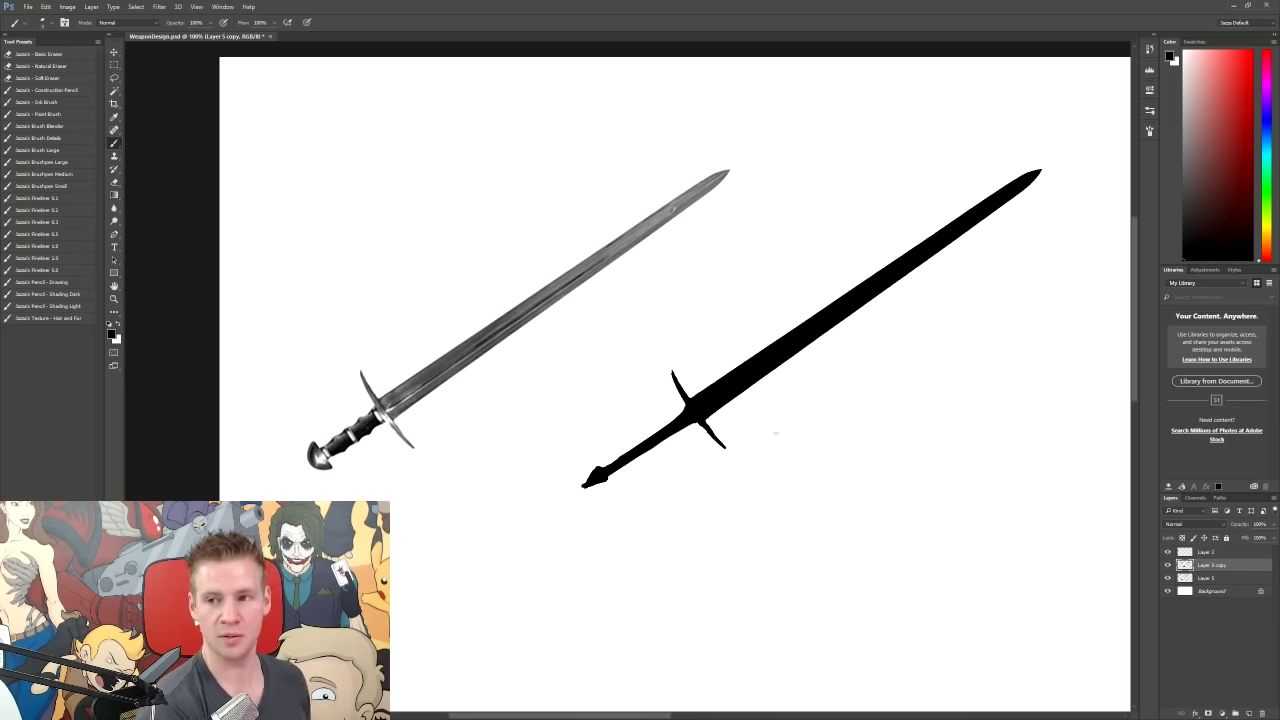
Step: Erase along both edges of the sword silhouette's blade to narrow its base and middle and sharpen its tip
key("e")
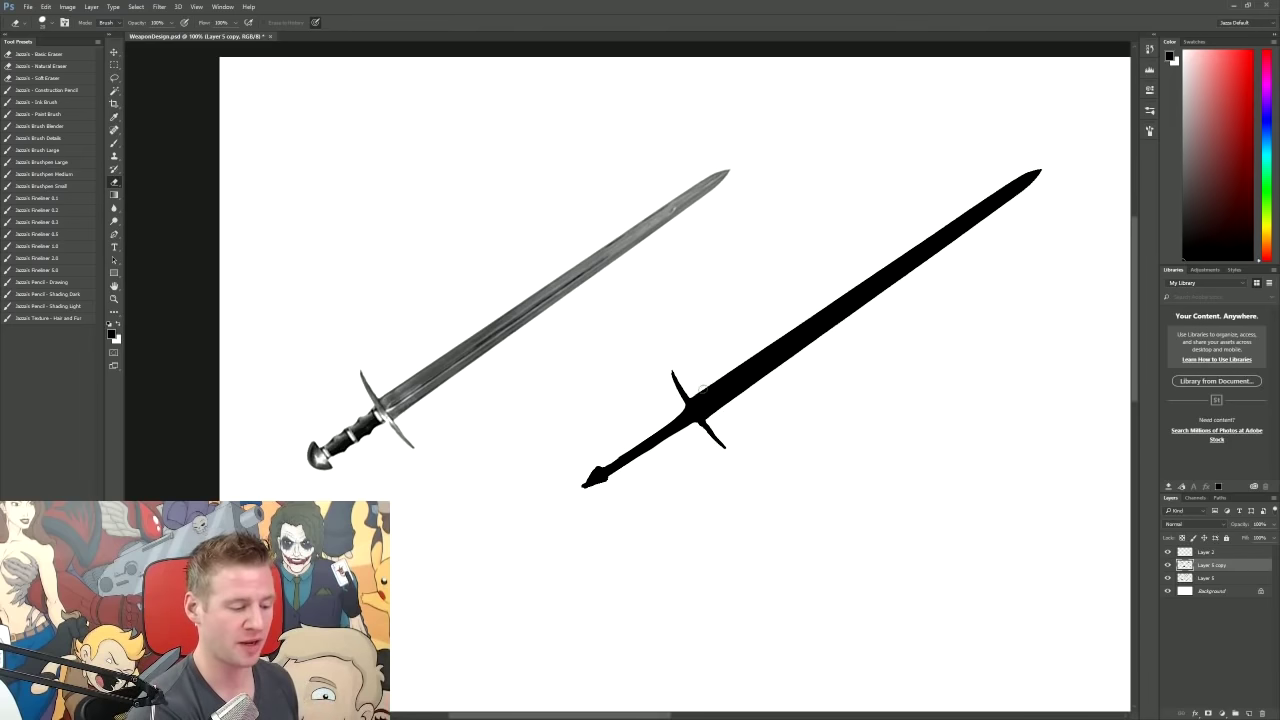
mouse_move(693, 395)
left_mouse_down()
mouse_move(758, 350)
mouse_move(714, 414)
mouse_move(940, 213)
left_mouse_up()
key("ctrl+z")
left_click_drag(750, 351, 1024, 157)
left_click_drag(776, 377, 958, 238)
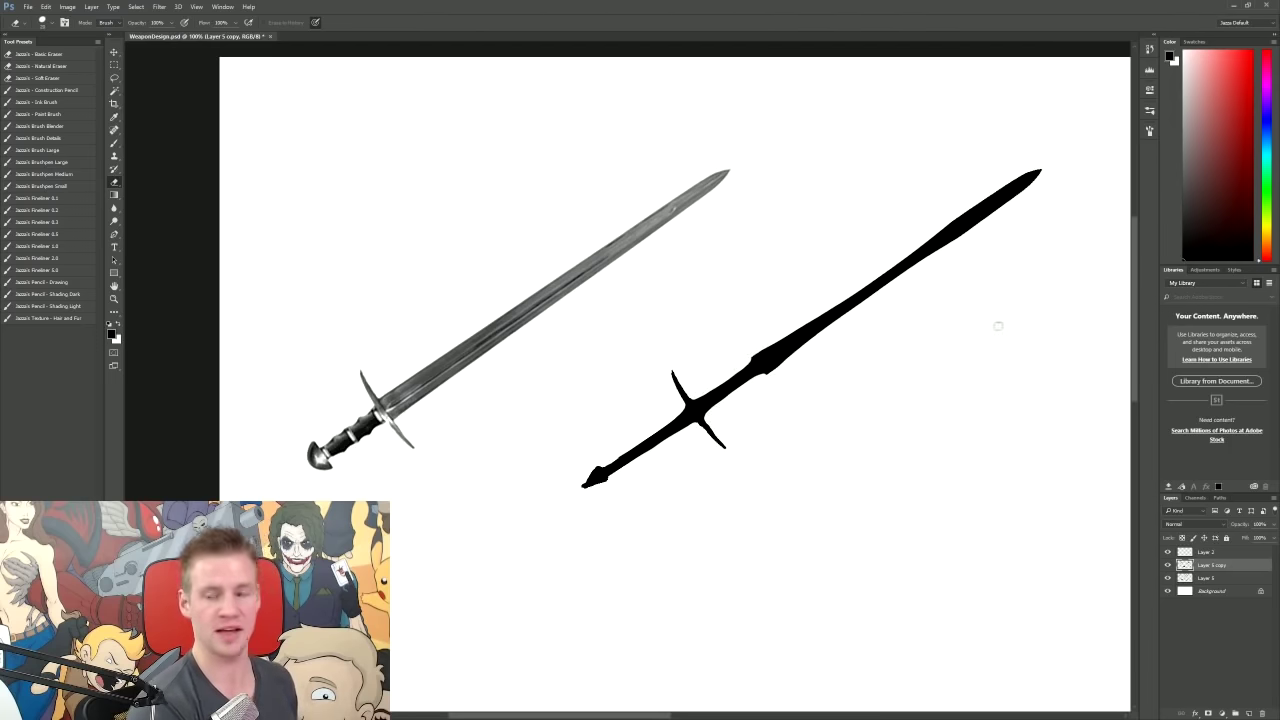
left_click_drag(1040, 160, 938, 274)
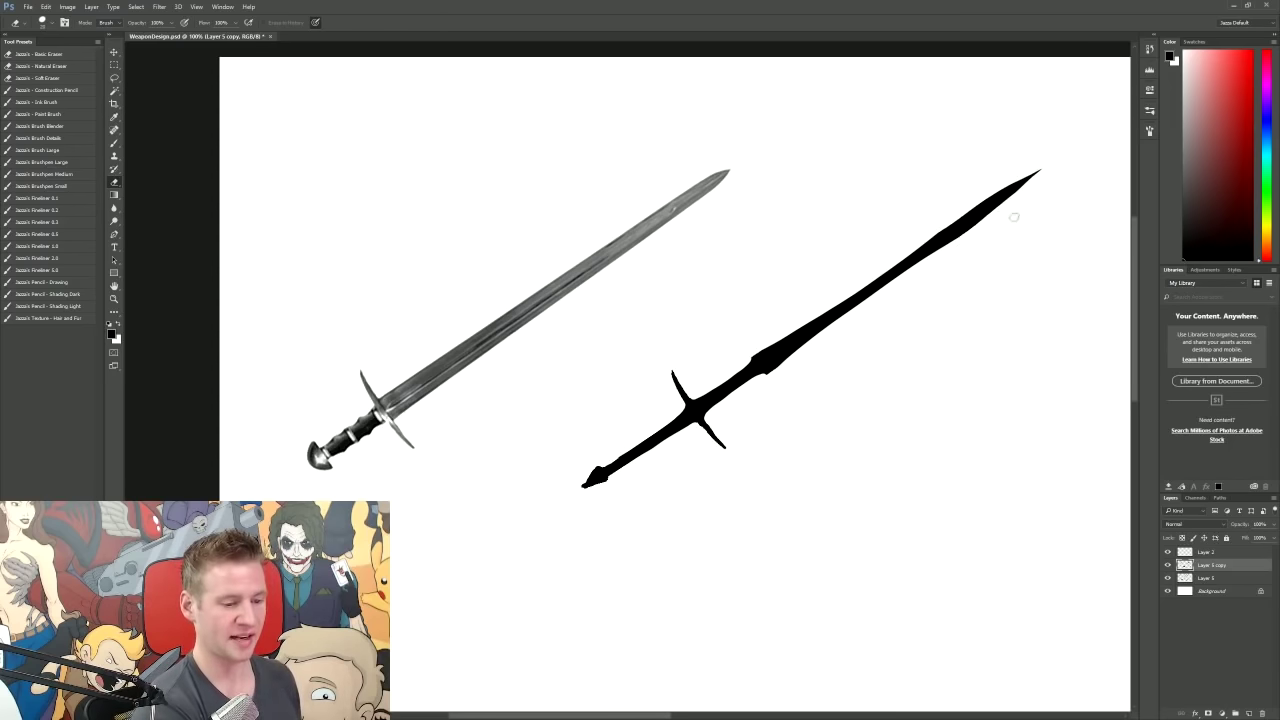
left_click_drag(1044, 172, 959, 242)
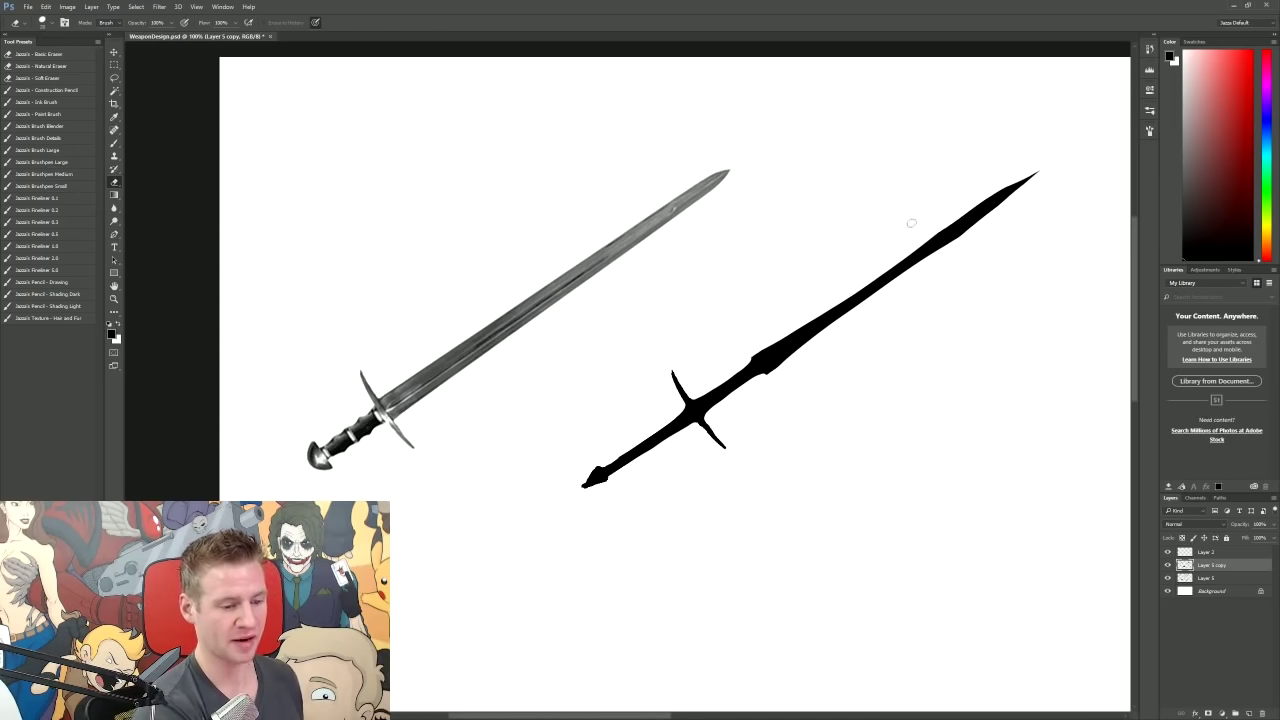
Step: Try to thicken the narrowed middle of the sword silhouette's blade with the brush, and undo the last stroke
key("b")
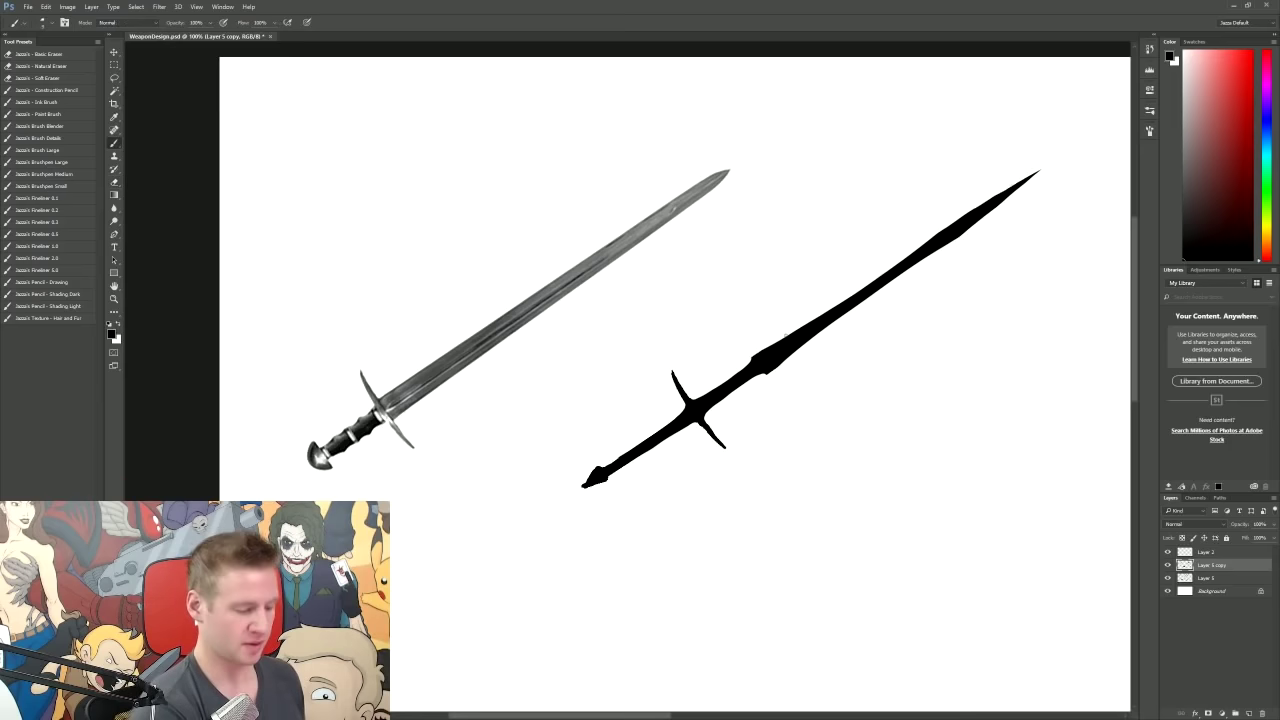
left_click_drag(760, 352, 962, 215)
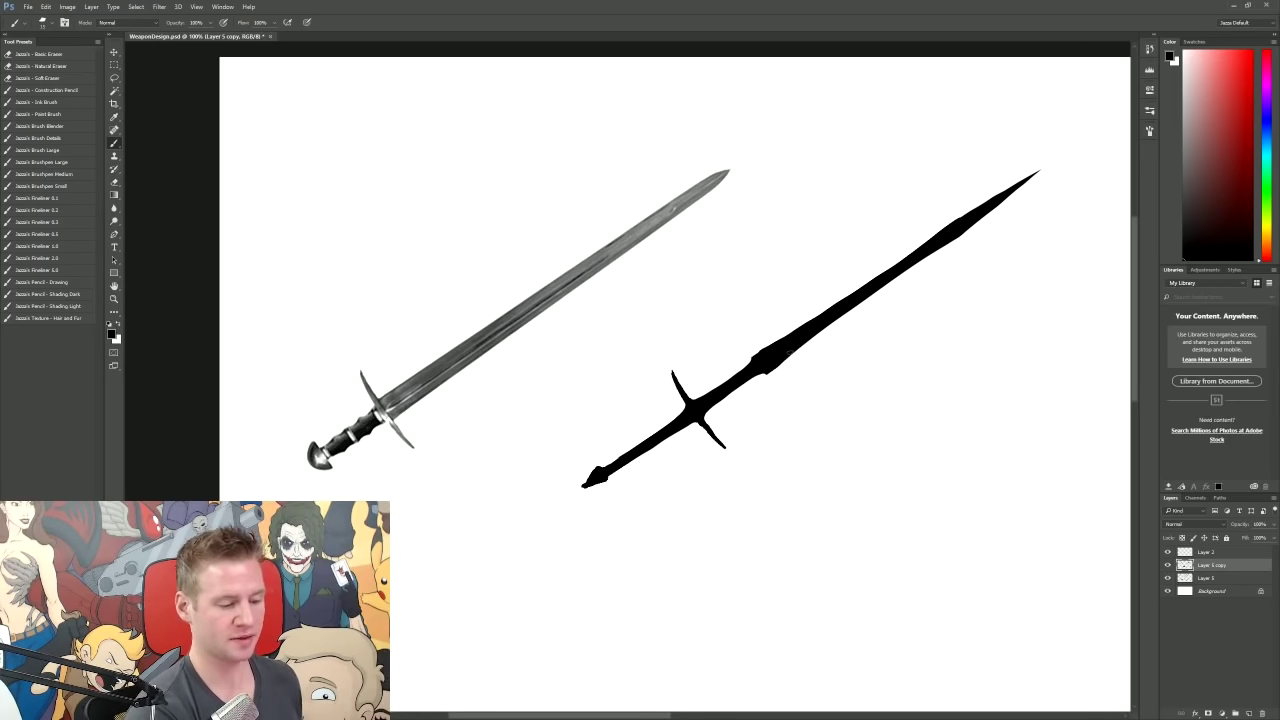
key("ctrl+z")
Step: Select the silhouette's blade beyond the crossguard with the Lasso and stretch it taller with Free Transform
key("l")
mouse_move(710, 420)
left_mouse_down()
mouse_move(720, 295)
mouse_move(1023, 166)
mouse_move(983, 370)
mouse_move(846, 439)
mouse_move(876, 466)
left_mouse_up()
key("ctrl+t")
left_click_drag(876, 151, 875, 121)
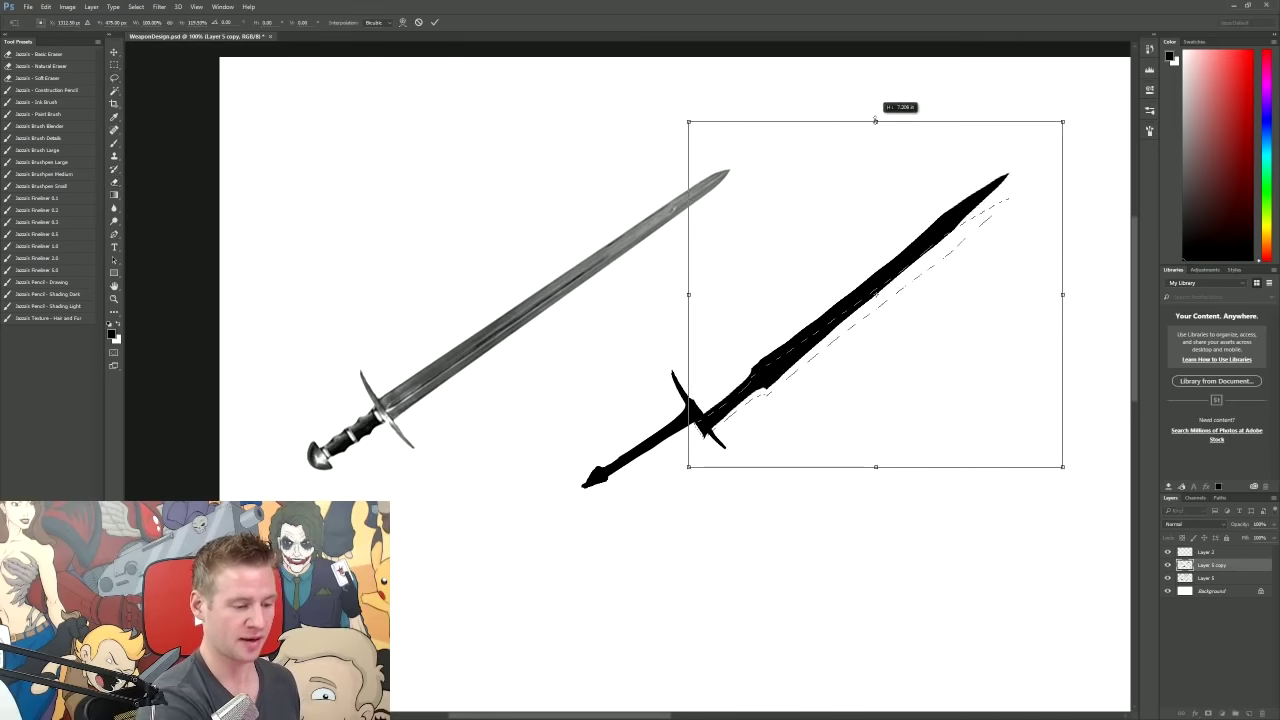
Step: Skew the stretched blade back in line with the grip and enlarge it to meet the crossguard
right_click(735, 350)
left_click(780, 368)
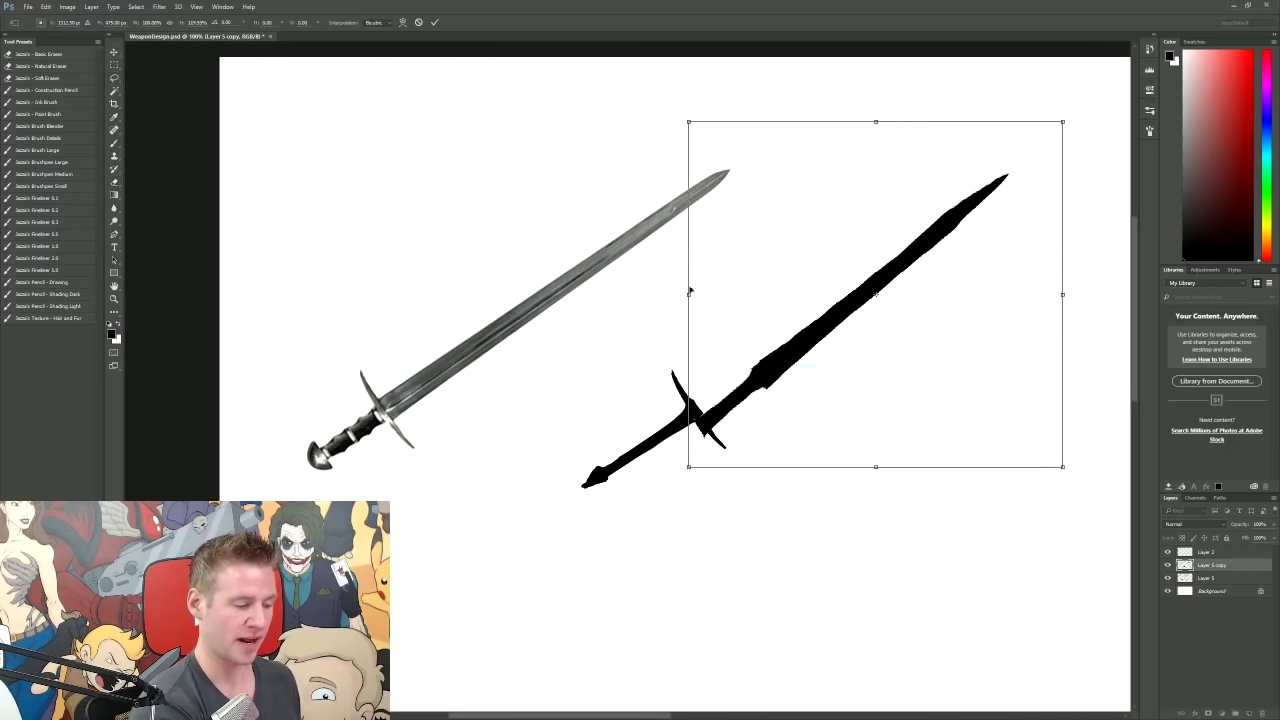
left_click_drag(689, 291, 691, 245)
left_click_drag(872, 300, 868, 290)
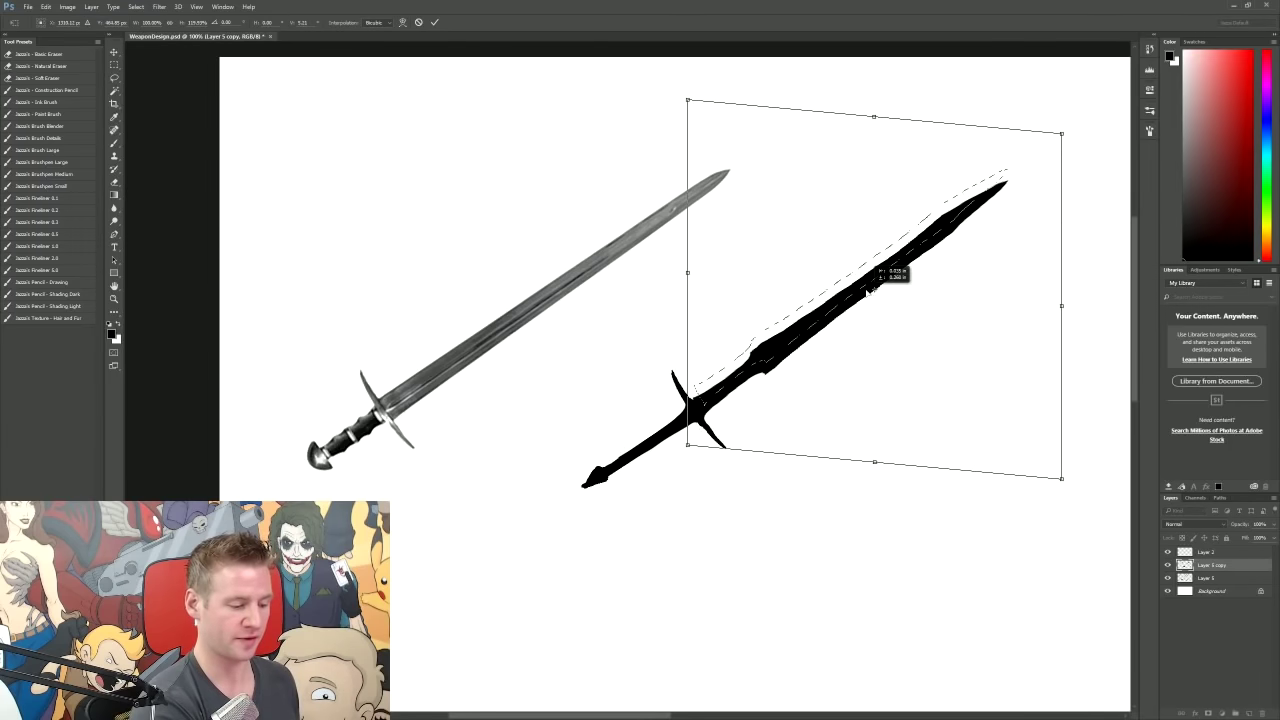
left_click_drag(1061, 305, 1064, 312)
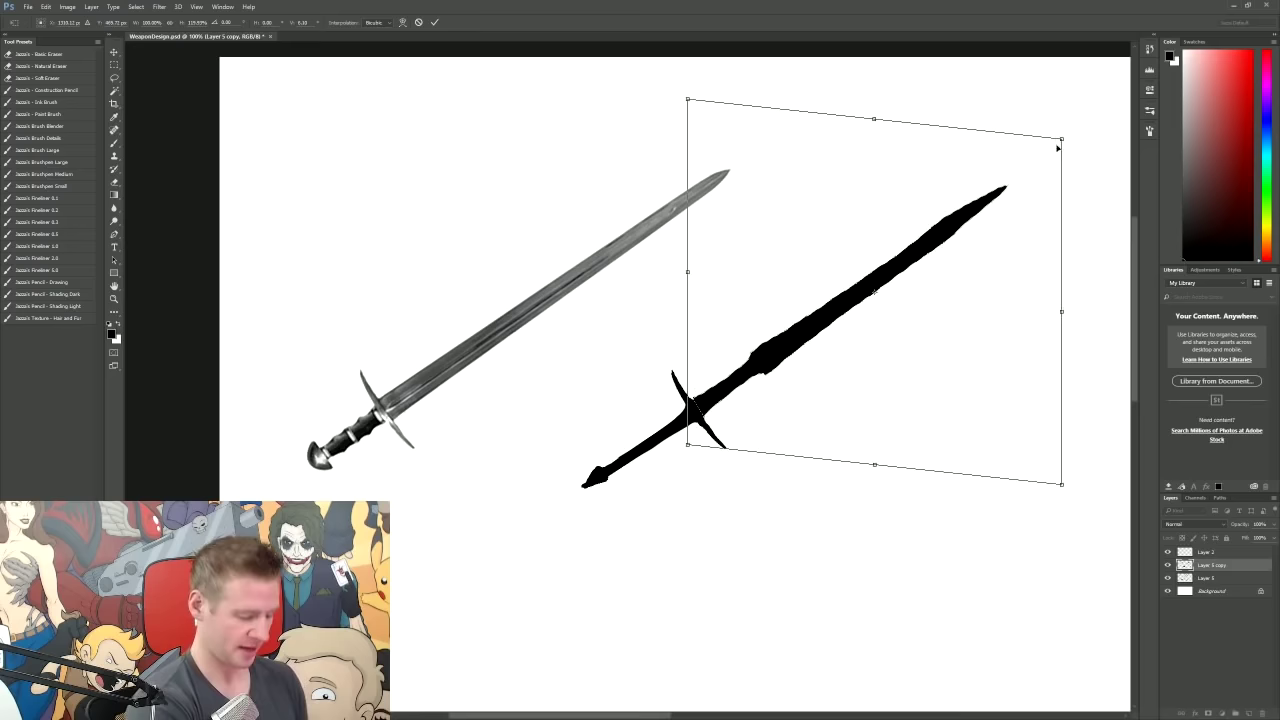
left_click_drag(1063, 139, 1100, 122)
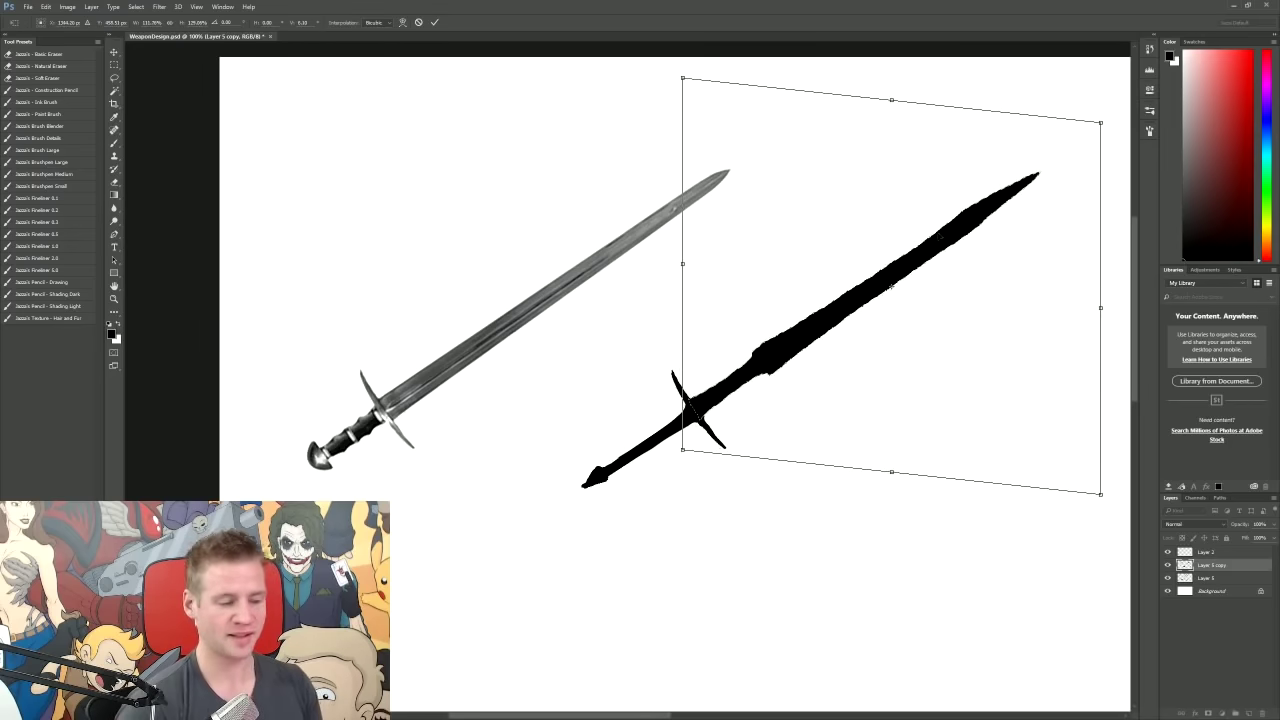
key("Return")
Step: Adjust the blade slightly with another Free Transform and erase around its tip to form a shorter, cleaner point
key("l")
key("ctrl+t")
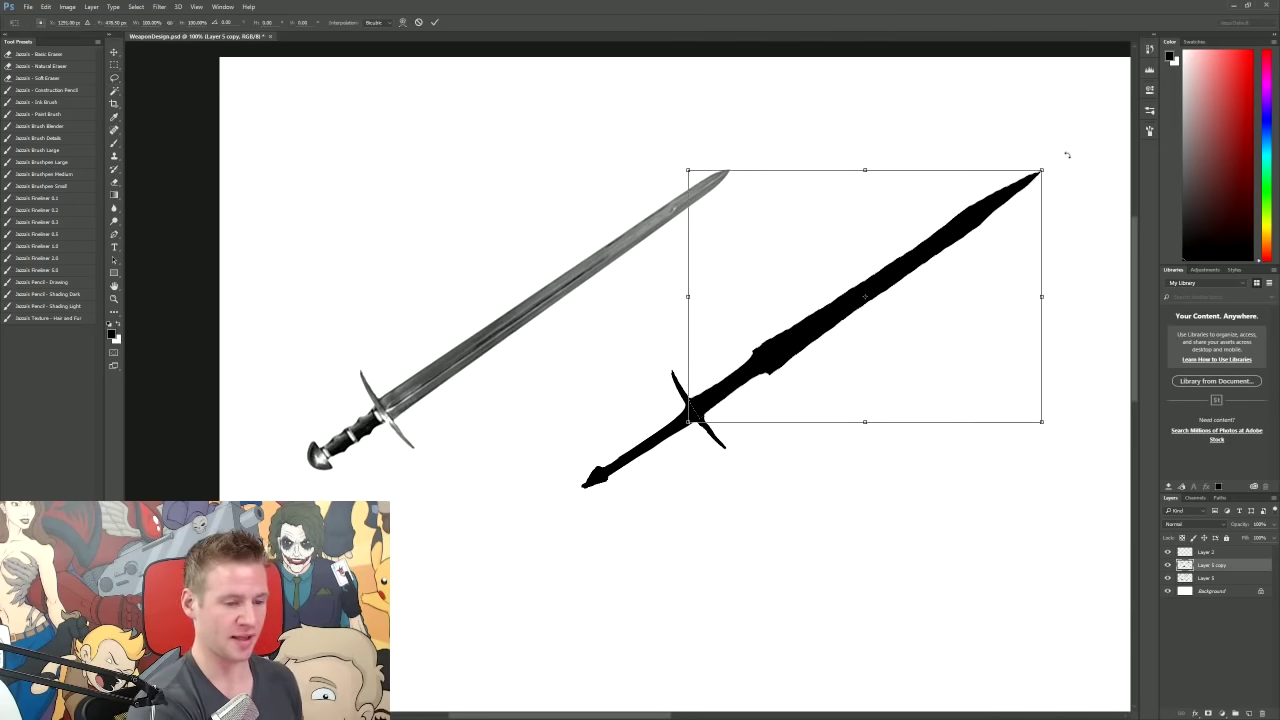
left_click_drag(1042, 170, 1038, 166)
key("Return")
key("e")
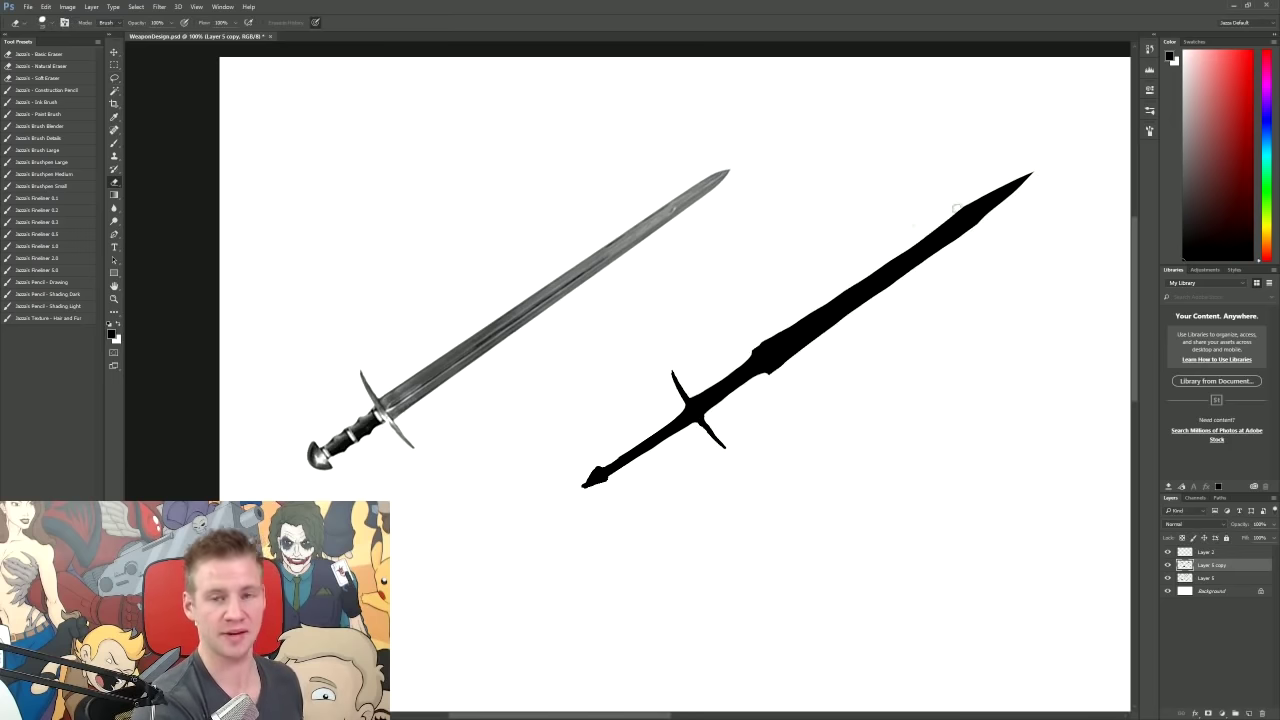
left_click_drag(959, 201, 1030, 174)
Step: Paint both arms of the sword's crossguard outward into thick ends curving back toward the grip
key("b")
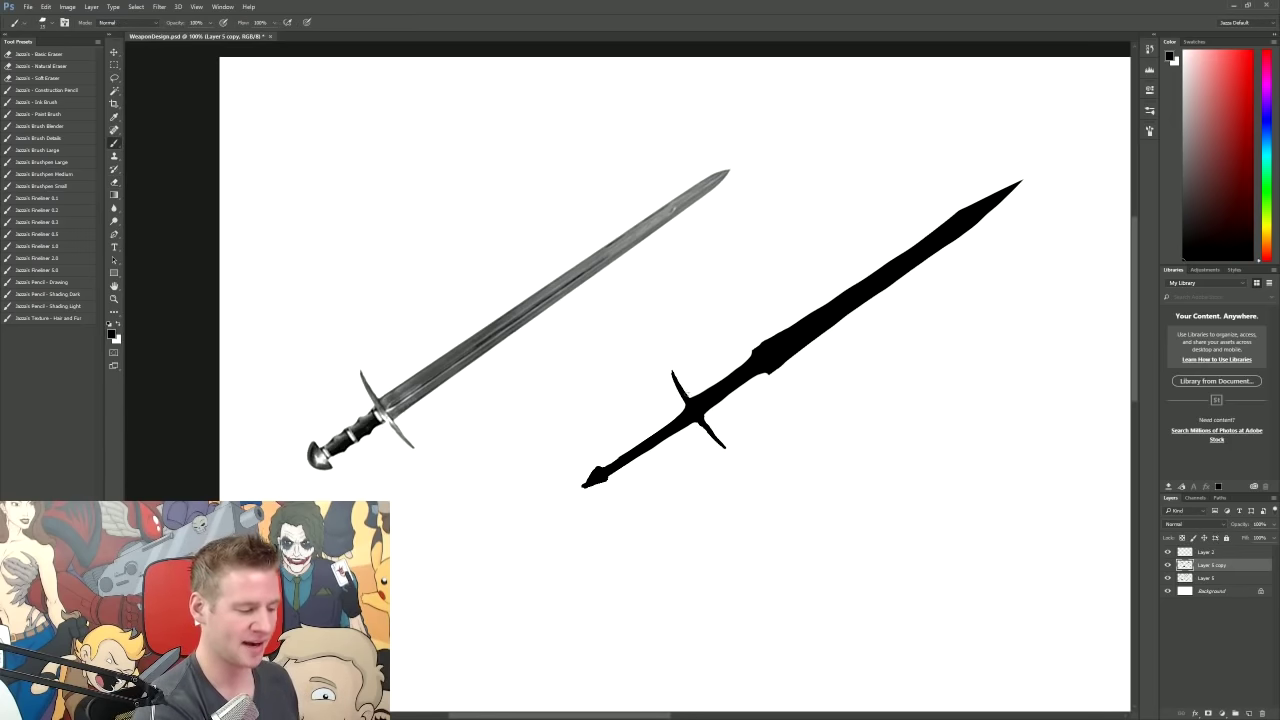
mouse_move(684, 396)
left_mouse_down()
mouse_move(676, 373)
mouse_move(722, 440)
mouse_move(719, 468)
left_mouse_up()
mouse_move(680, 374)
left_mouse_down()
mouse_move(650, 374)
mouse_move(674, 382)
left_mouse_up()
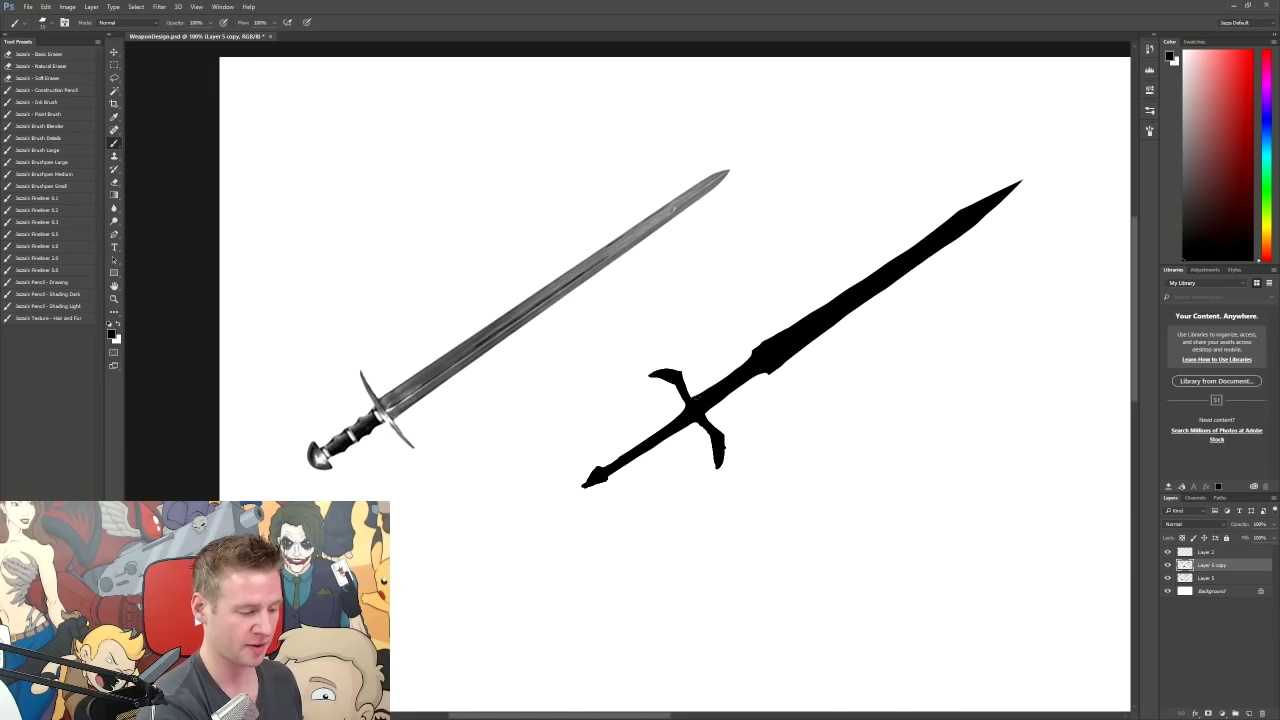
Step: Trim the crossguard arms to thinner points and add a second hooked prong to each, curving toward the blade
key("e")
mouse_move(692, 392)
left_mouse_down()
mouse_move(686, 372)
mouse_move(650, 370)
left_mouse_up()
mouse_move(712, 418)
left_mouse_down()
mouse_move(673, 382)
mouse_move(683, 371)
mouse_move(668, 376)
mouse_move(702, 360)
left_mouse_up()
key("b")
mouse_move(700, 412)
left_mouse_down()
mouse_move(754, 451)
mouse_move(738, 436)
left_mouse_up()
key("e")
key("b")
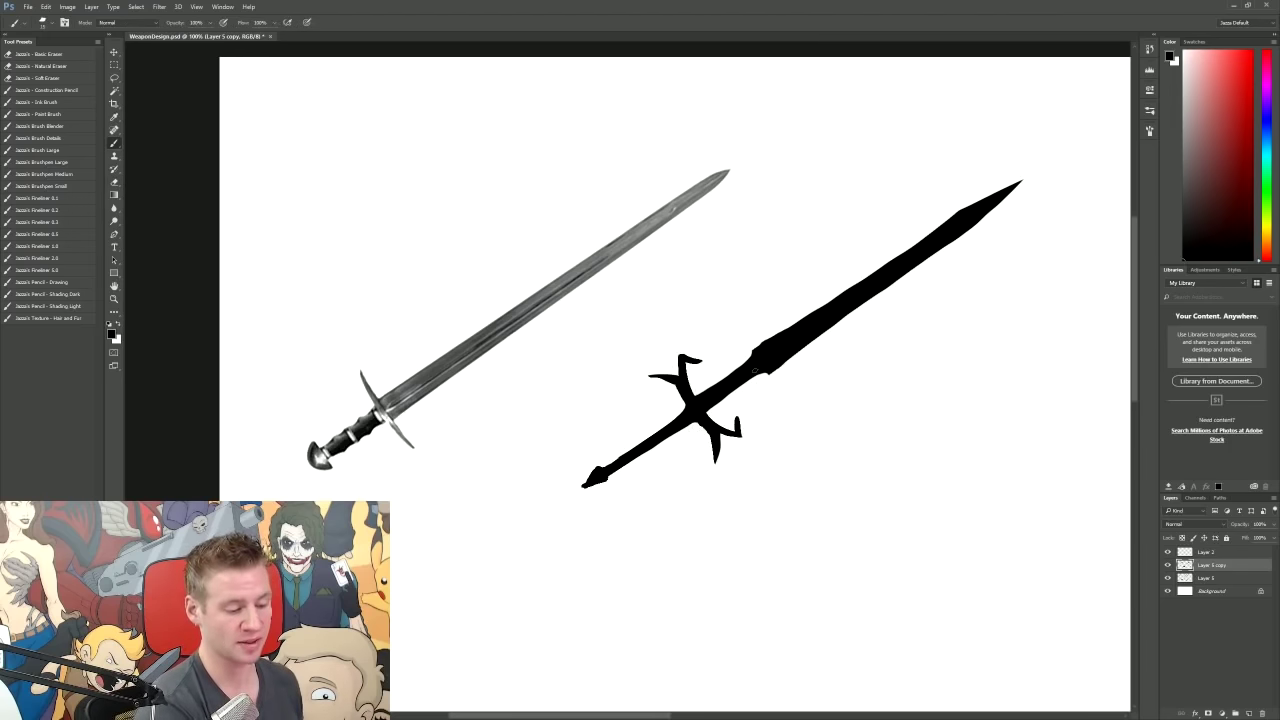
Step: Add a sharp spike to the sword's pommel and small hooks at the crossguard's centre, and save the document
left_click_drag(551, 508, 698, 388)
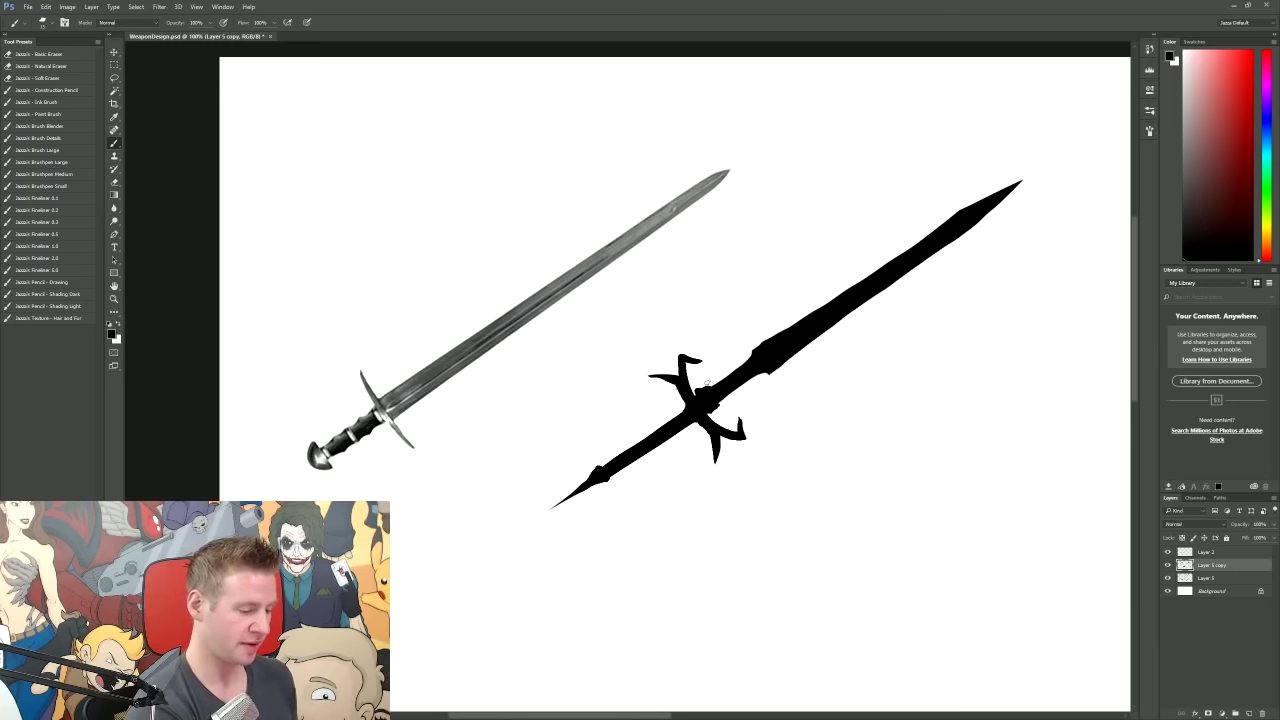
left_click_drag(716, 407, 700, 392)
key("e")
left_click_drag(549, 510, 570, 506)
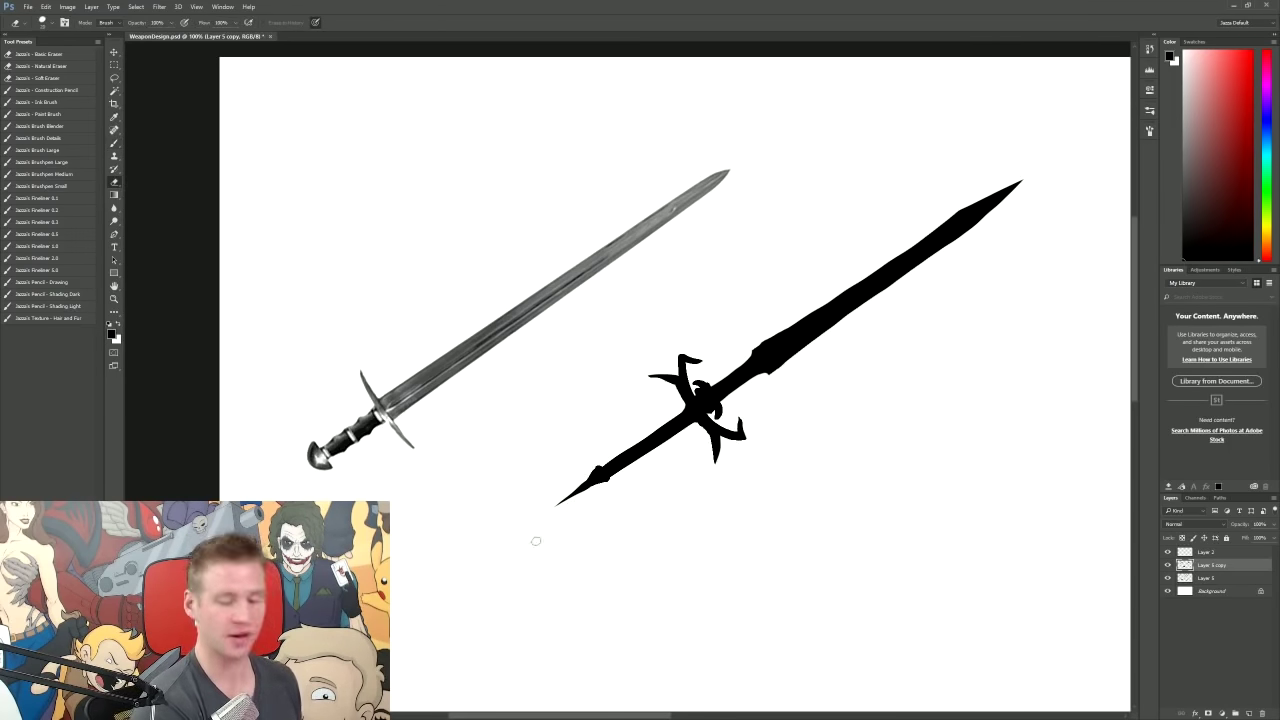
key("ctrl+s")
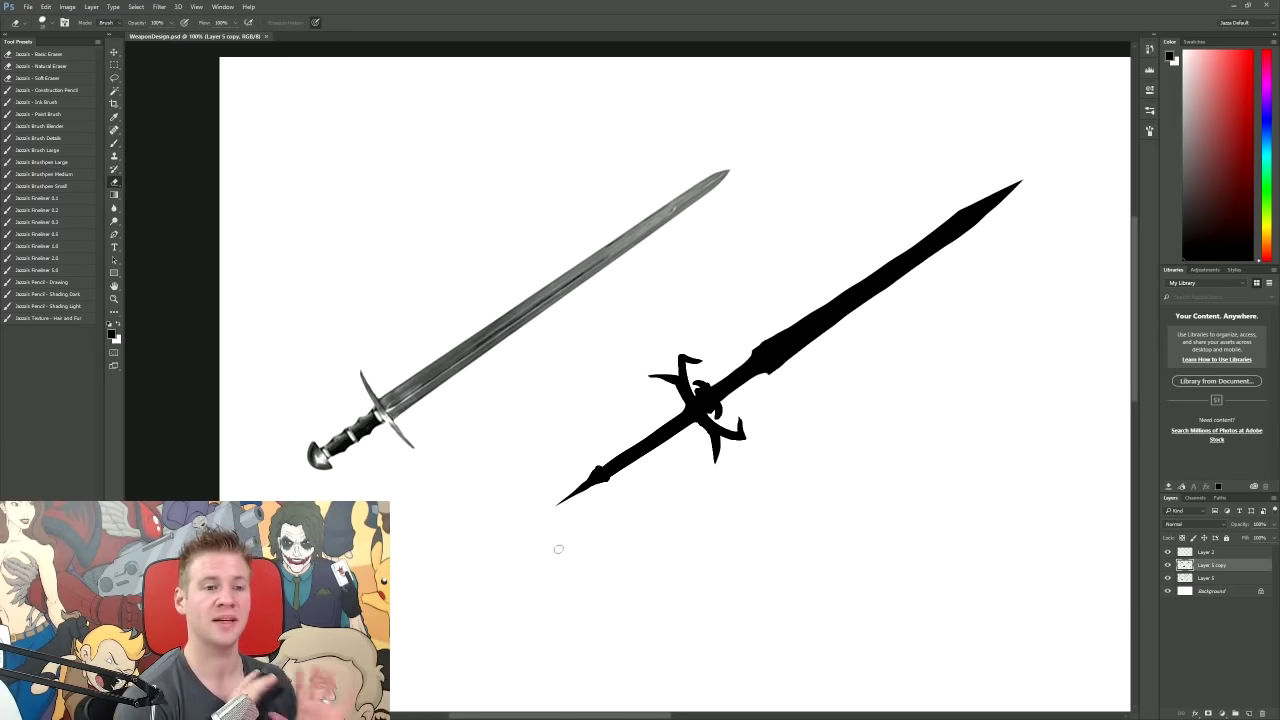
Step: Erase the hanging strap from the axe silhouette and paint its blade larger, extending both tips outward
left_click_drag(664, 716, 864, 667)
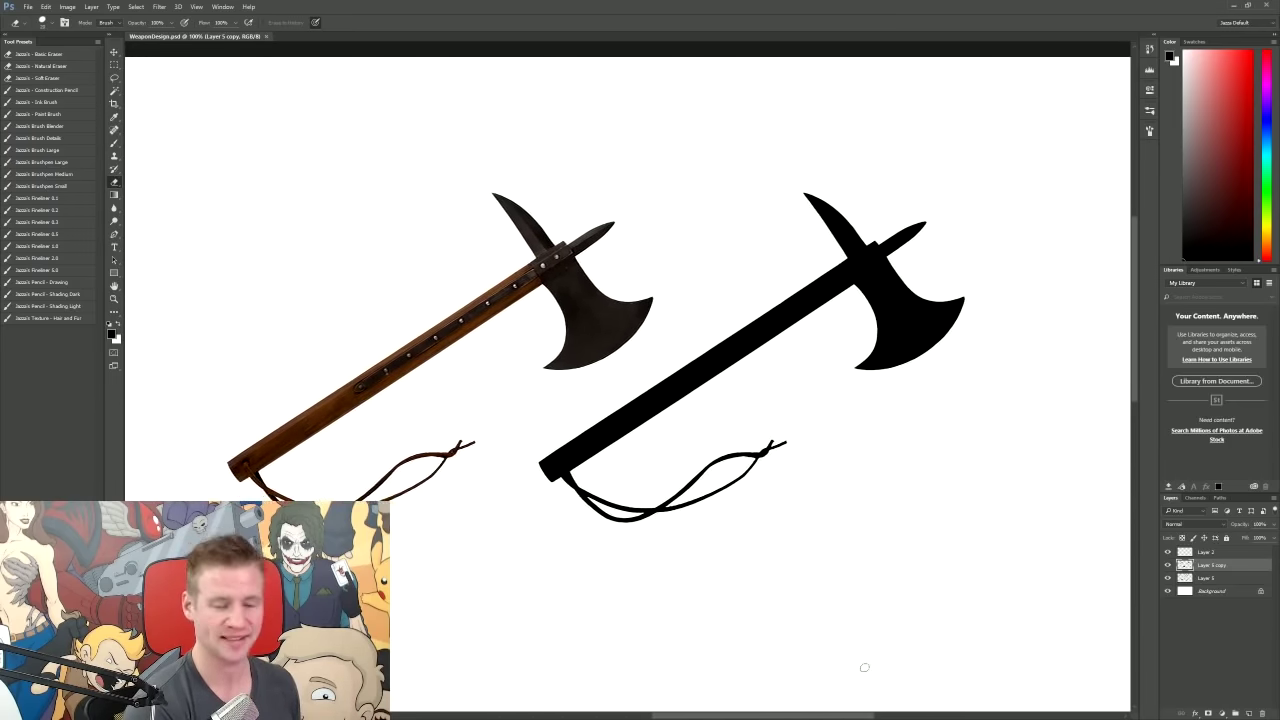
mouse_move(580, 476)
left_mouse_down()
mouse_move(566, 480)
mouse_move(596, 482)
mouse_move(595, 500)
mouse_move(620, 512)
mouse_move(768, 444)
left_mouse_up()
key("b")
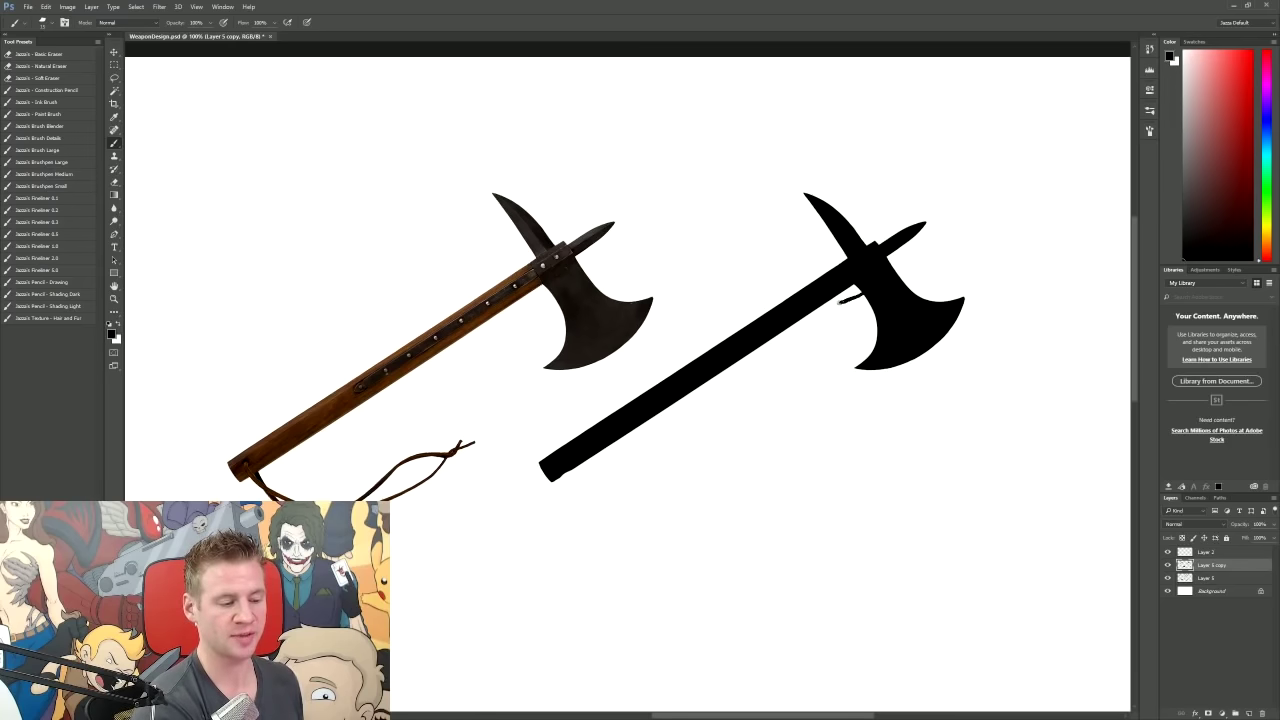
mouse_move(866, 288)
left_mouse_down()
mouse_move(836, 299)
mouse_move(820, 380)
mouse_move(866, 382)
mouse_move(979, 284)
mouse_move(955, 345)
left_mouse_up()
key("e")
mouse_move(984, 268)
left_mouse_down()
mouse_move(942, 374)
mouse_move(955, 338)
mouse_move(918, 358)
left_mouse_up()
key("b")
mouse_move(864, 296)
left_mouse_down()
mouse_move(856, 351)
mouse_move(880, 318)
mouse_move(871, 352)
mouse_move(940, 345)
left_mouse_up()
left_click_drag(834, 383, 922, 376)
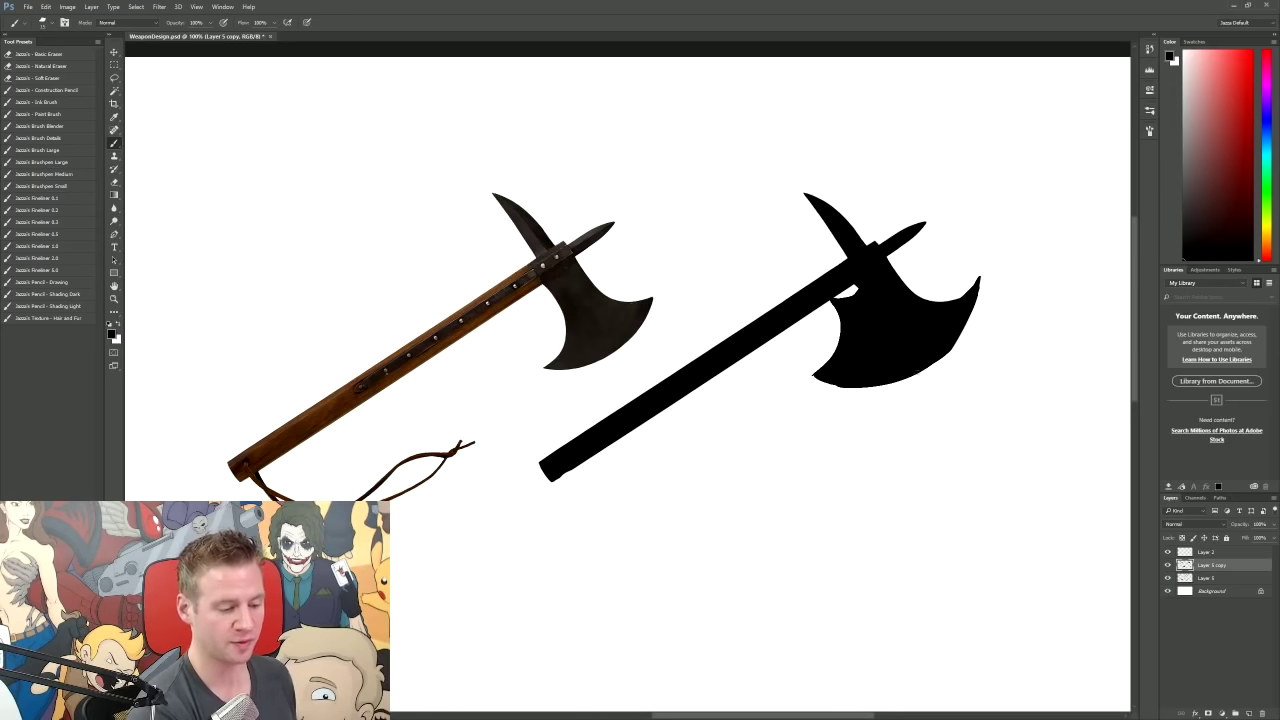
Step: Trim the axe blade's cutting edge into angular facets with cleaner, sharper tips
mouse_move(836, 386)
left_mouse_down()
mouse_move(901, 377)
mouse_move(943, 346)
mouse_move(901, 375)
mouse_move(924, 370)
mouse_move(966, 343)
left_mouse_up()
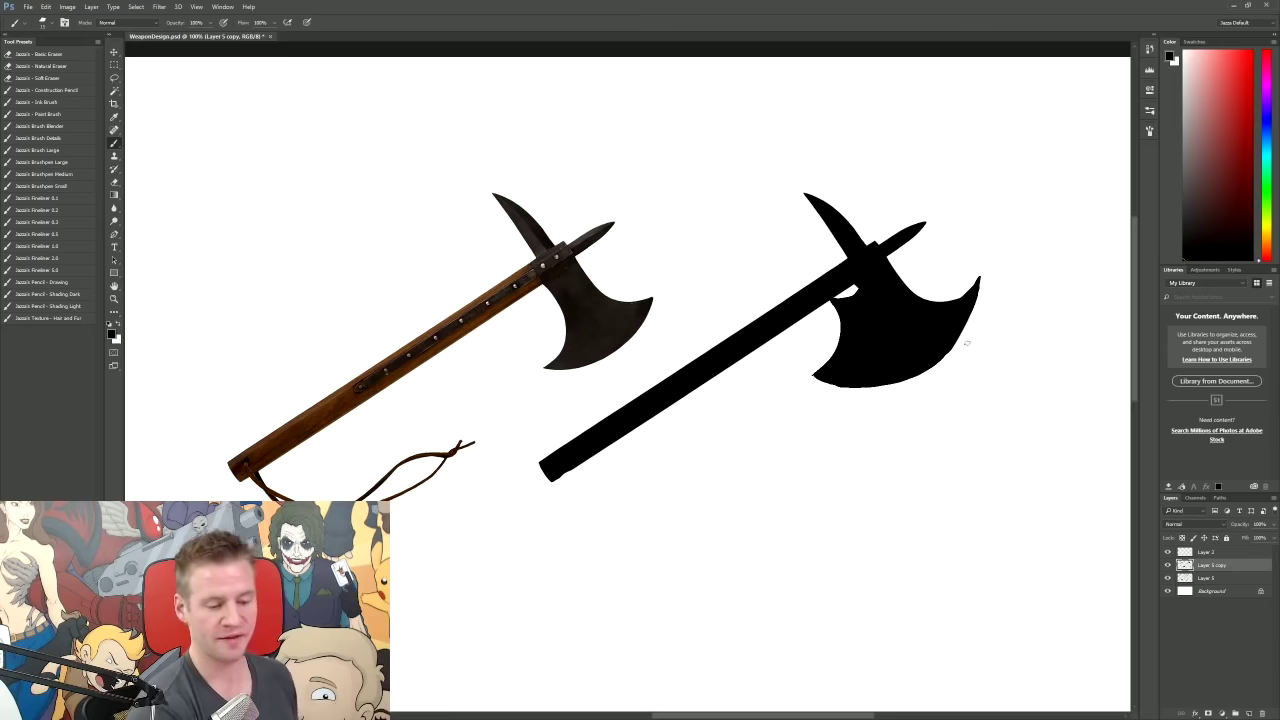
key("e")
left_click_drag(982, 268, 935, 366)
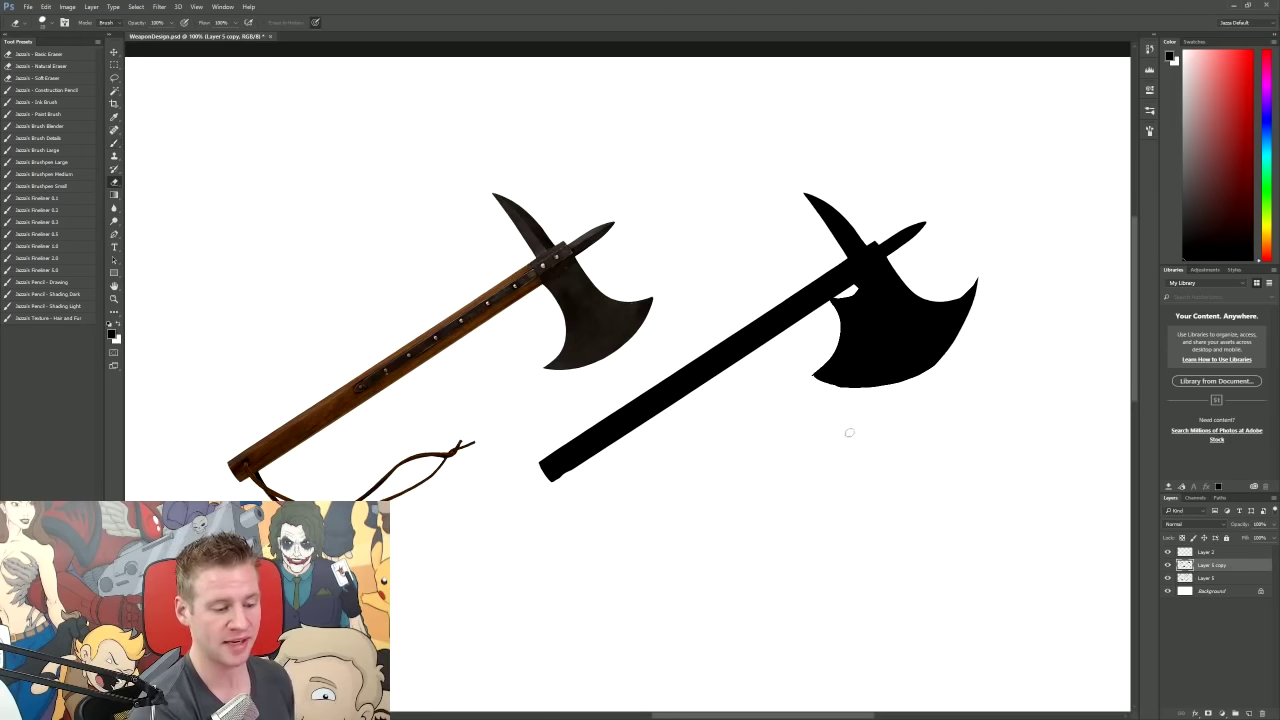
mouse_move(826, 384)
left_mouse_down()
mouse_move(922, 382)
mouse_move(912, 376)
left_mouse_up()
key("b")
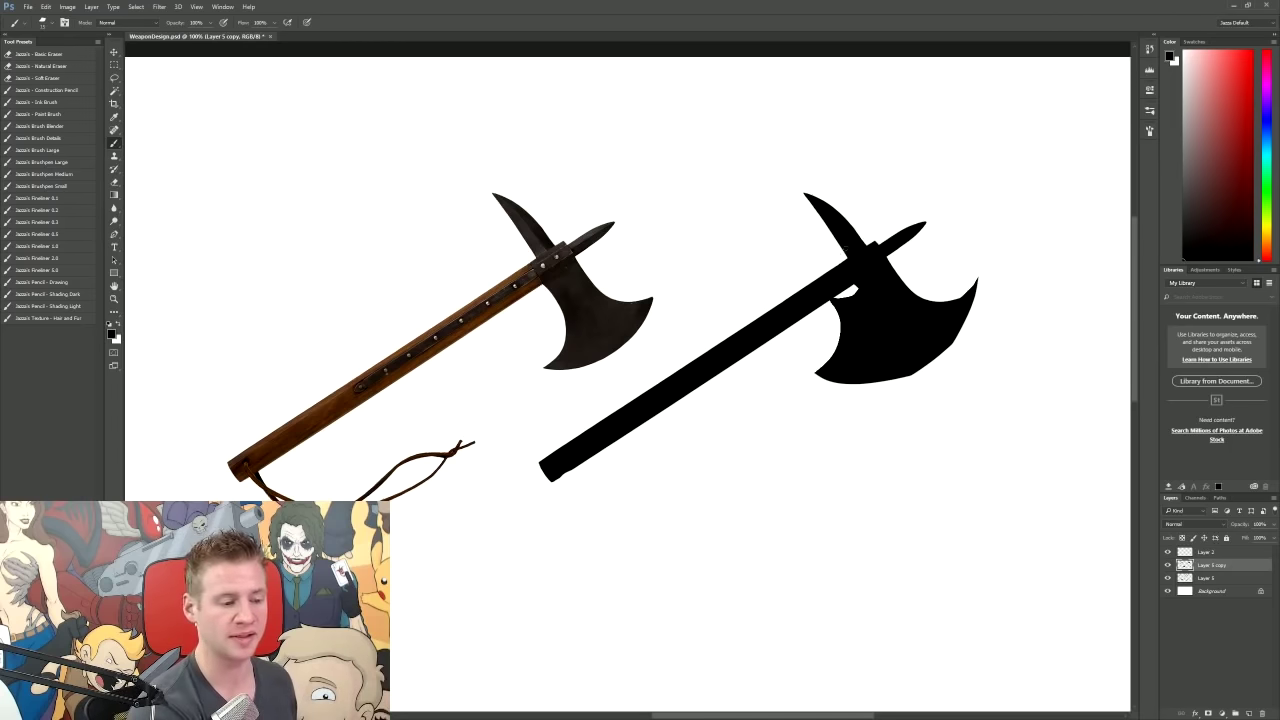
Step: Carve a rounded notch into the axe's rear spike and hook a thin prong back toward the handle
key("e")
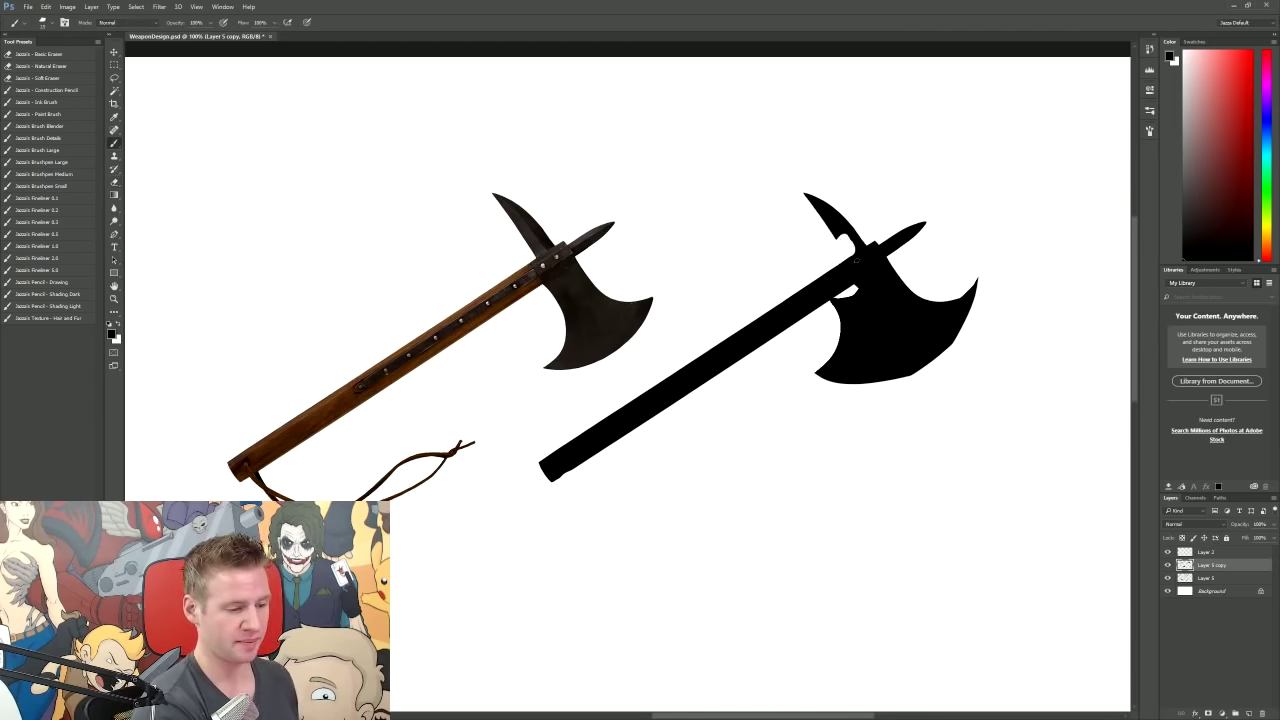
mouse_move(840, 232)
left_mouse_down()
mouse_move(826, 268)
mouse_move(818, 210)
left_mouse_up()
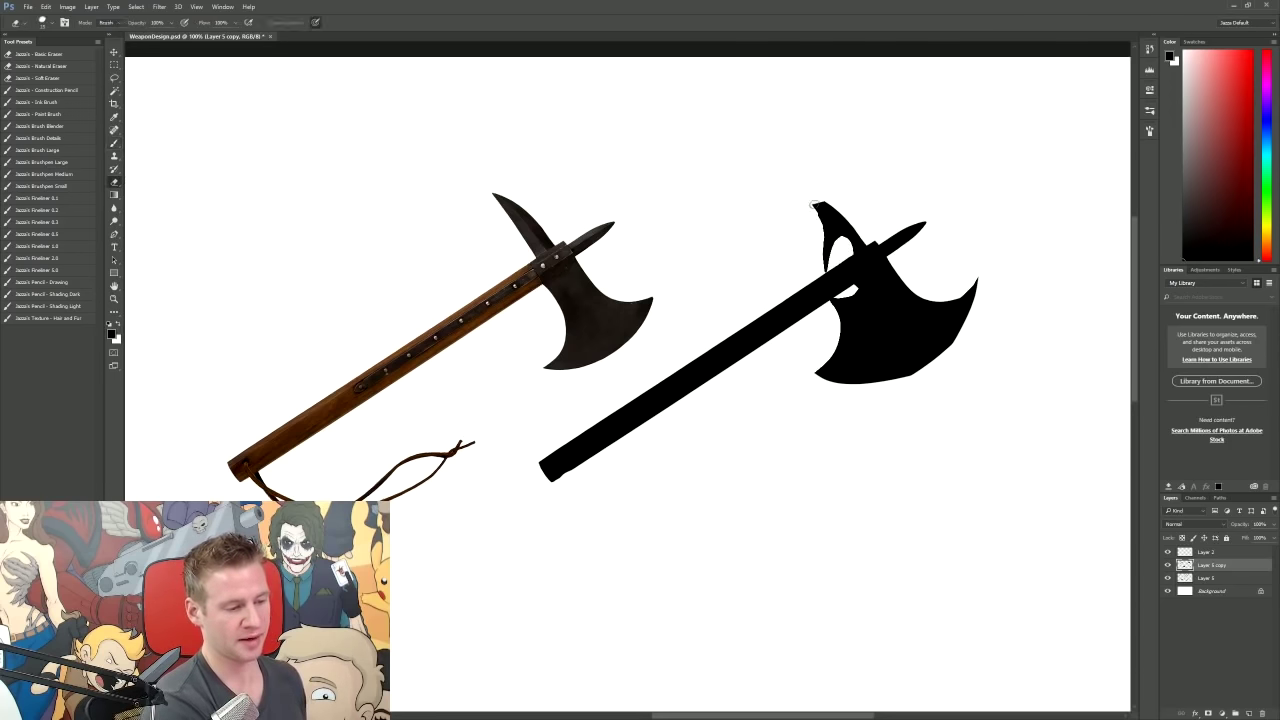
key("ctrl+z")
key("ctrl+z")
key("ctrl+z")
key("ctrl+z")
Step: Paint the rear spike outward into a thick, blocky blade that curls around a rounded hollow beside the handle
mouse_move(820, 210)
left_mouse_down()
mouse_move(795, 207)
mouse_move(824, 267)
left_mouse_up()
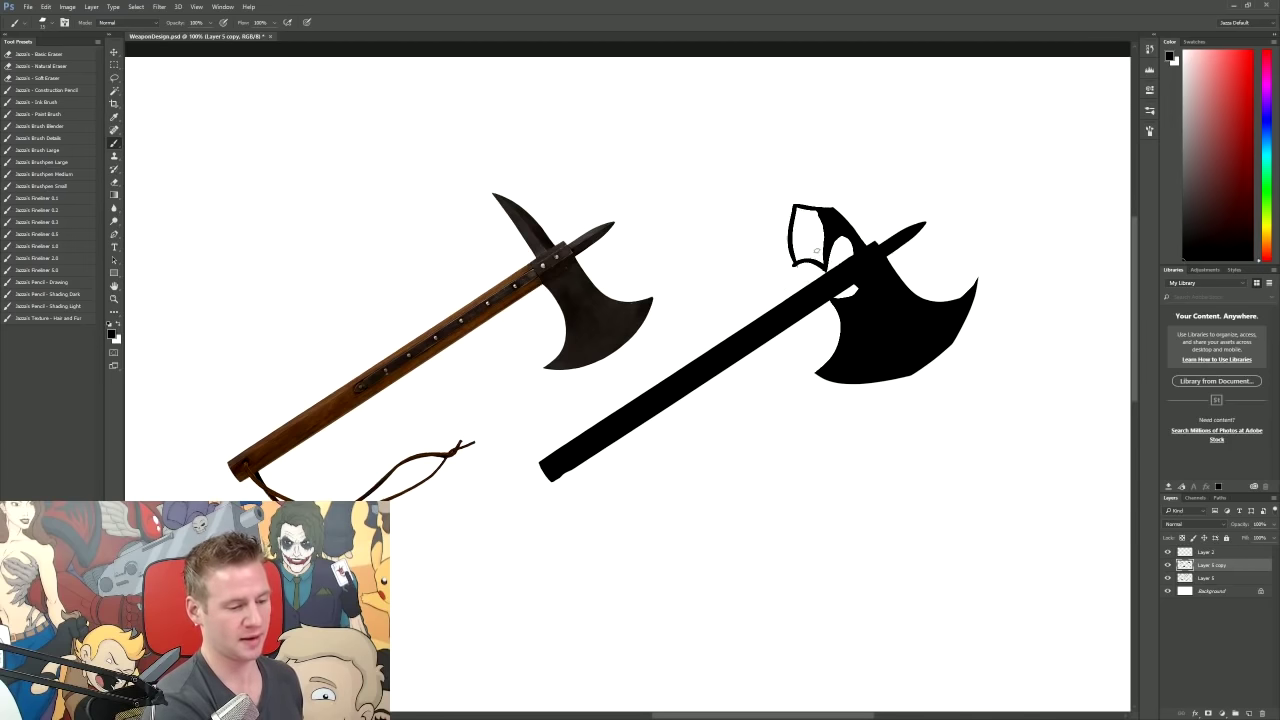
key("e")
key("b")
left_click_drag(793, 208, 796, 266)
key("e")
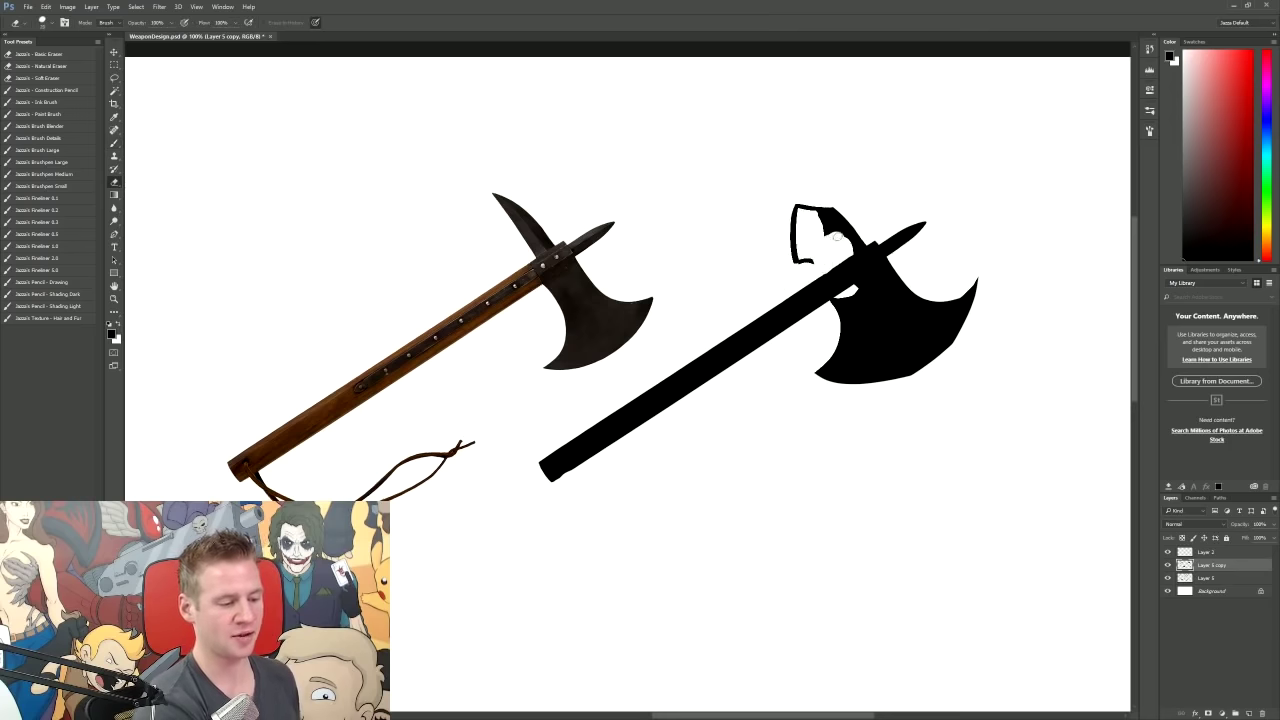
key("b")
mouse_move(856, 257)
left_mouse_down()
mouse_move(828, 236)
mouse_move(808, 252)
mouse_move(840, 274)
mouse_move(801, 258)
mouse_move(812, 215)
mouse_move(800, 212)
mouse_move(830, 213)
mouse_move(808, 240)
left_mouse_up()
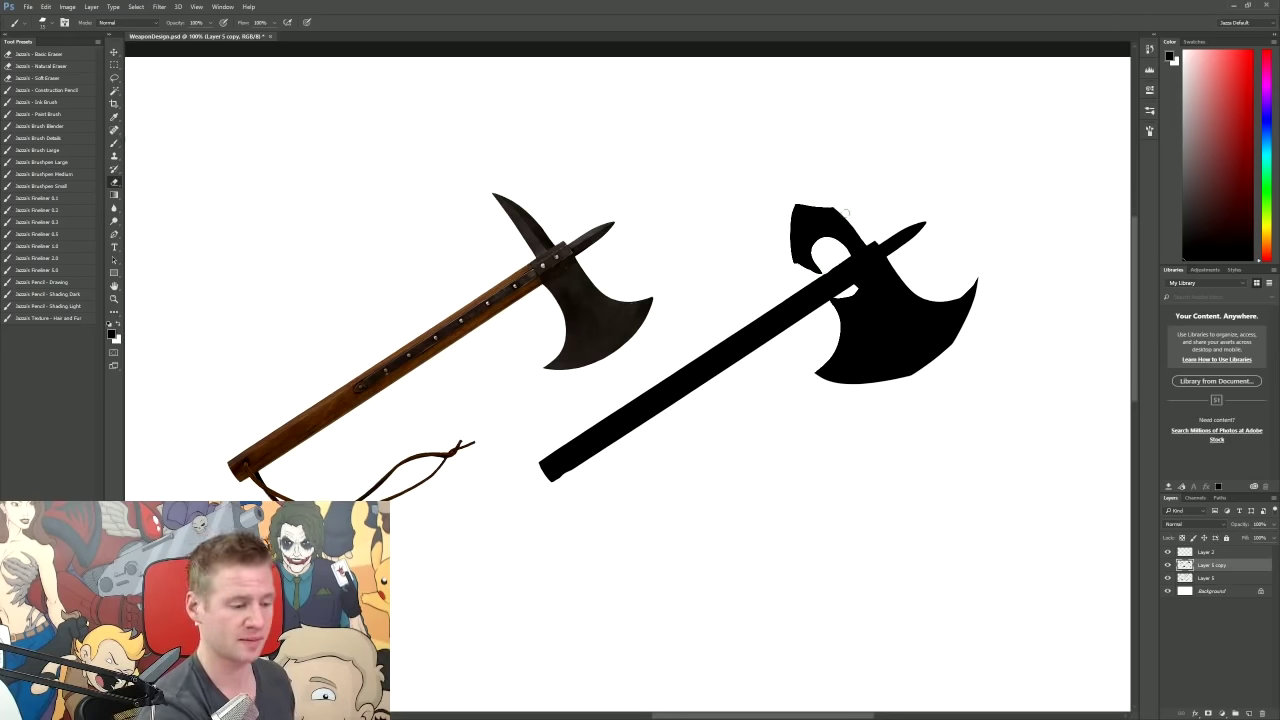
Step: Reshape the top of the axe's rear blade into a tall, sharp point with a curved outer edge
key("ctrl+z")
key("e")
key("b")
key("e")
Step: Erase a rounded hollow between the main blade and the handle, and trim the blade's outer edge and upper tip
mouse_move(850, 290)
left_mouse_down()
mouse_move(855, 326)
mouse_move(861, 289)
mouse_move(839, 298)
mouse_move(868, 270)
left_mouse_up()
key("b")
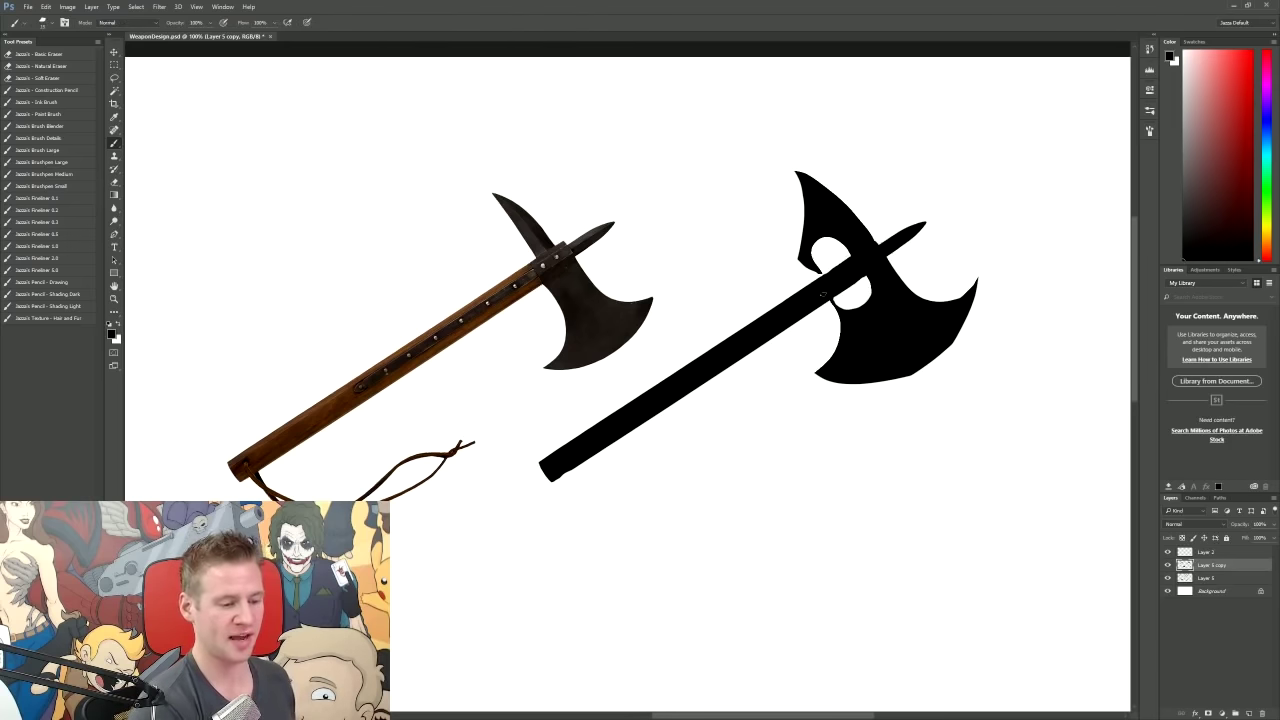
key("e")
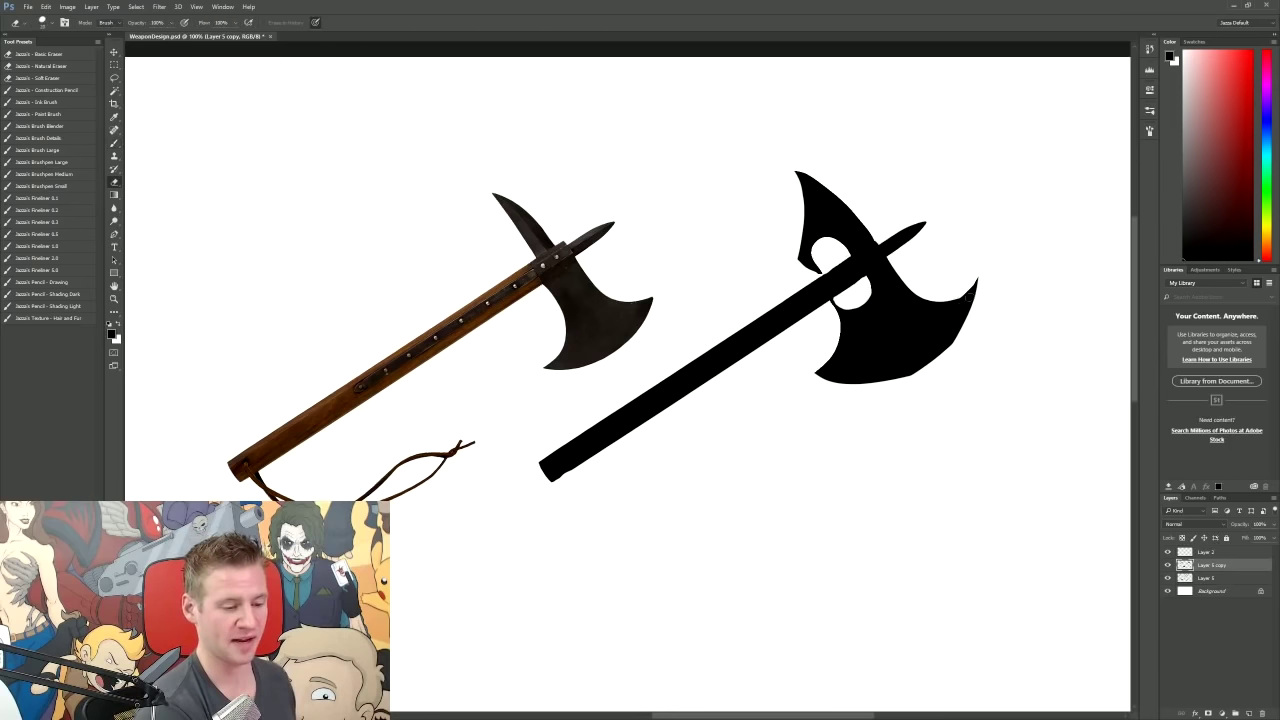
mouse_move(980, 274)
left_mouse_down()
mouse_move(902, 395)
mouse_move(967, 339)
mouse_move(972, 314)
mouse_move(891, 389)
mouse_move(955, 355)
left_mouse_up()
Step: Select the axe's lower handle with the Lasso and enlarge it with Free Transform into a longer, thicker section
key("l")
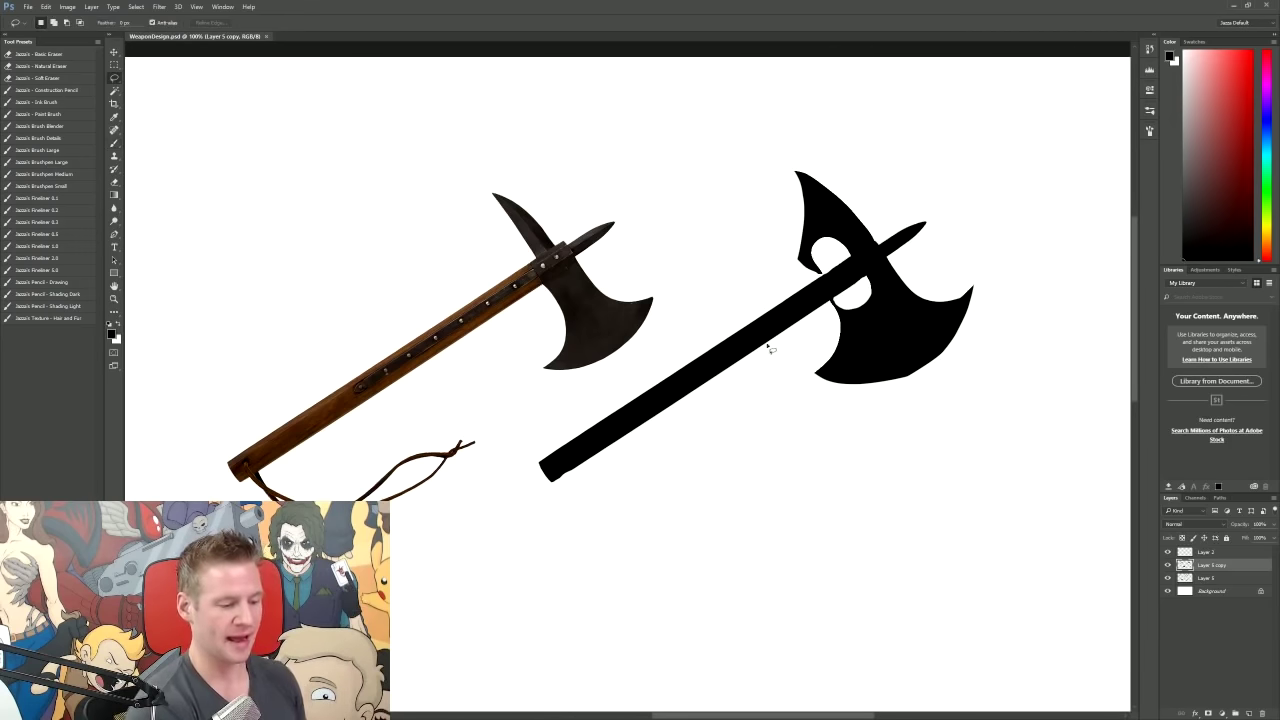
mouse_move(793, 338)
left_mouse_down()
mouse_move(768, 304)
mouse_move(530, 468)
mouse_move(715, 440)
left_mouse_up()
key("ctrl+t")
left_click_drag(522, 506, 474, 534)
left_click_drag(616, 458, 591, 478)
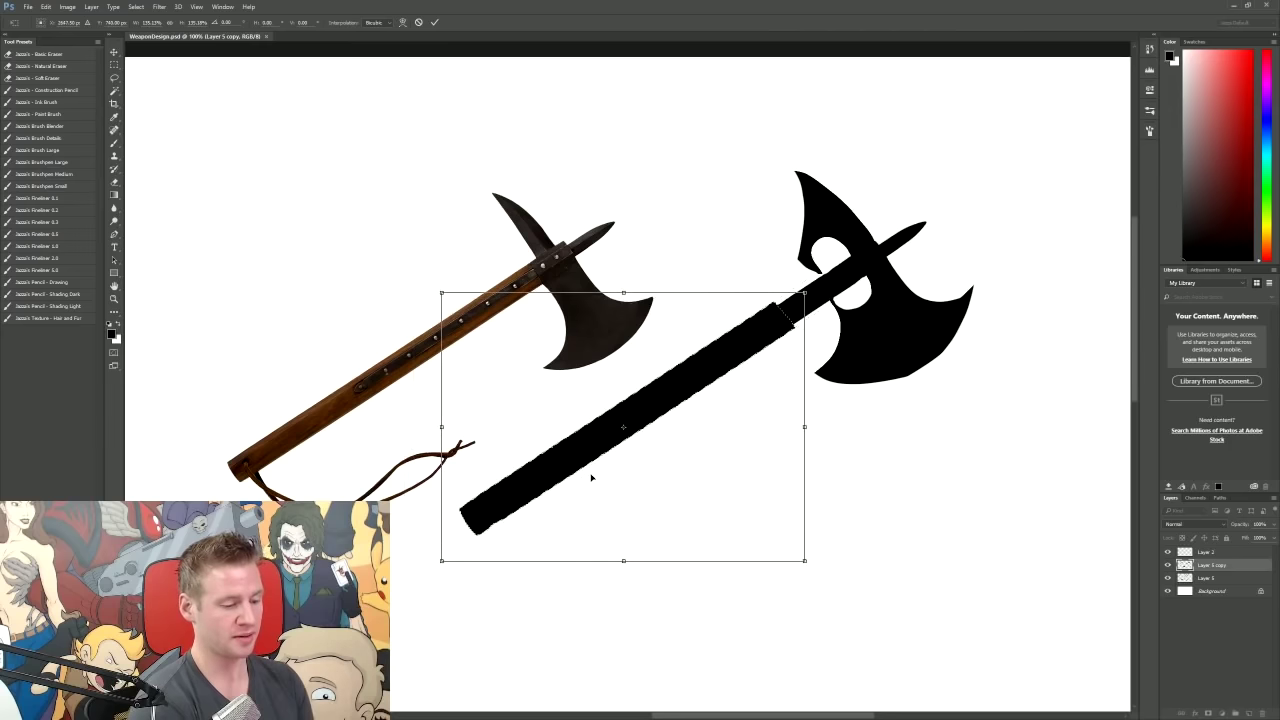
key("Return")
Step: Erase the spike above the axe head and paint a longer, slender one with a wider base in its place
key("e")
left_click_drag(886, 229, 934, 230)
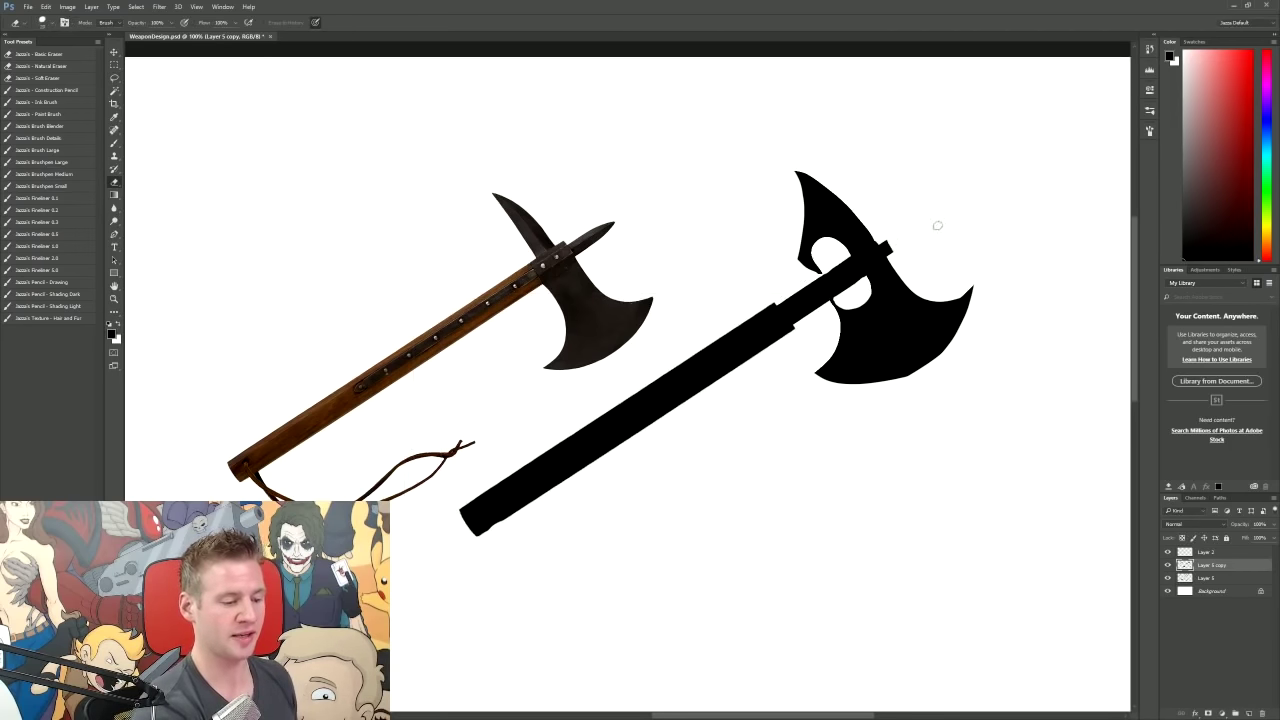
key("b")
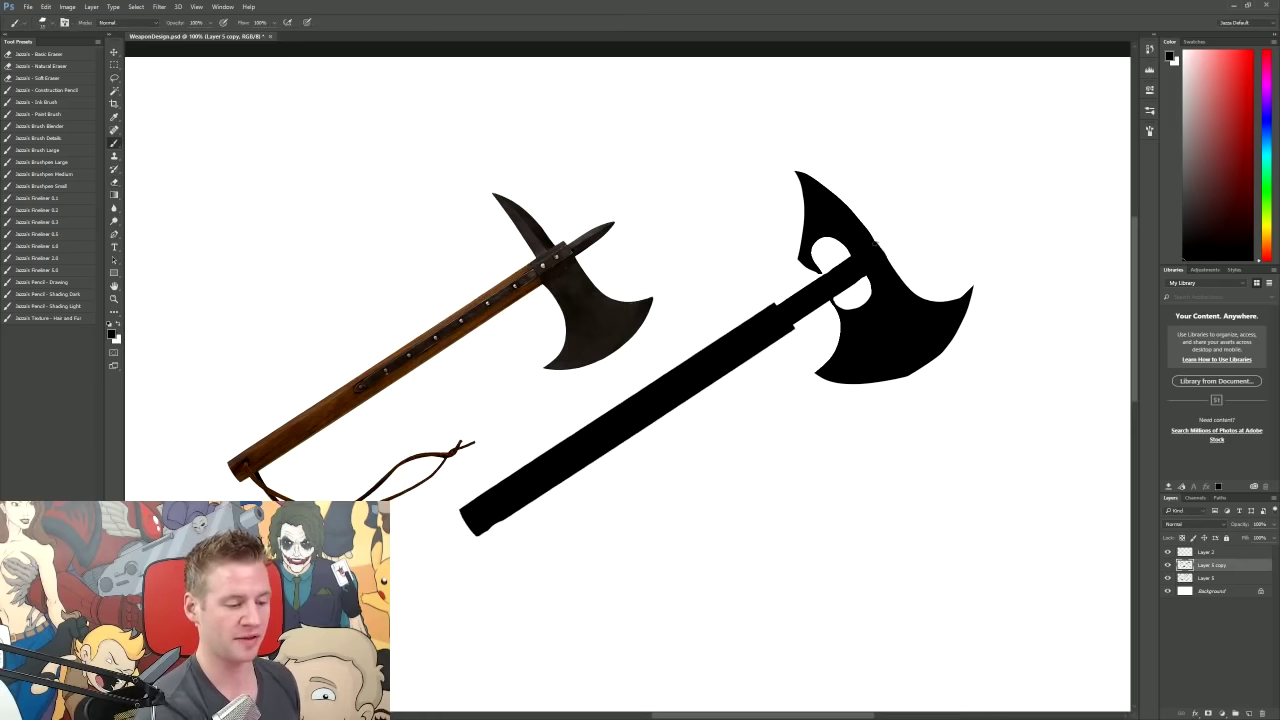
left_click_drag(884, 242, 946, 204)
key("ctrl+z")
mouse_move(895, 243)
left_mouse_down()
mouse_move(925, 218)
mouse_move(893, 243)
left_mouse_up()
Step: Trim the axe's new top spike into a shorter, clean tapered point
key("e")
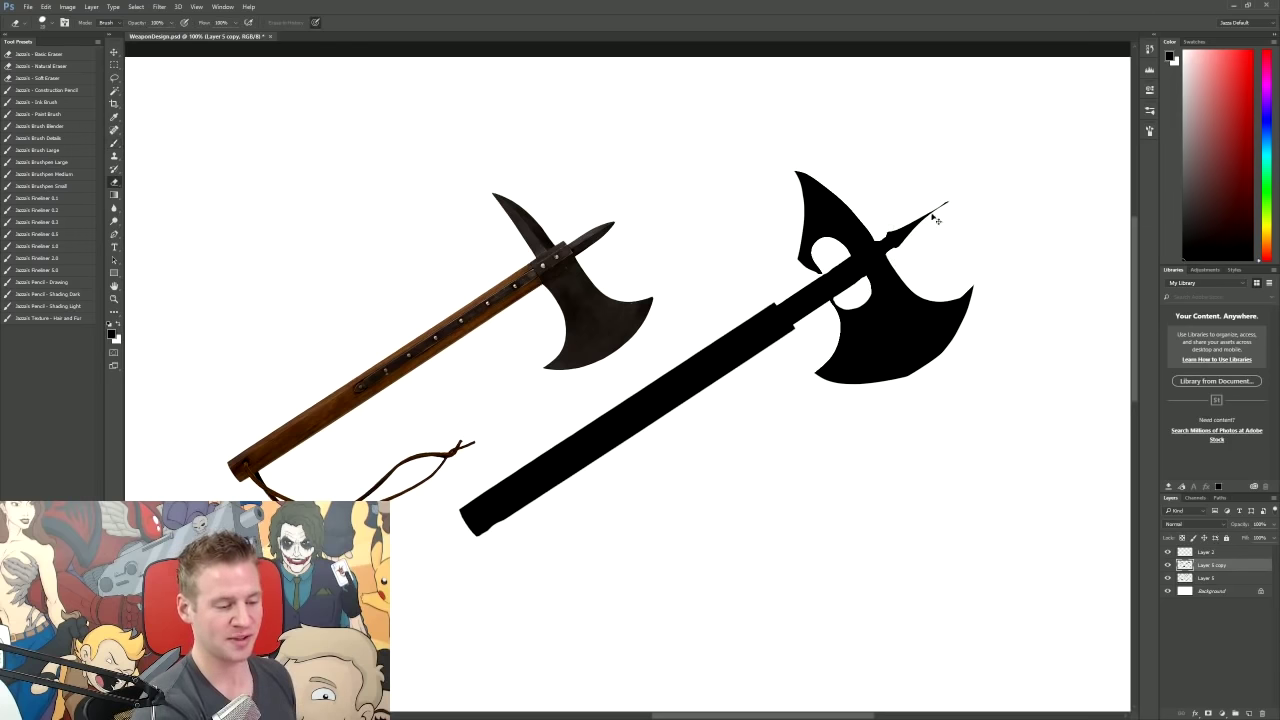
left_click_drag(940, 205, 979, 182)
key("ctrl+z")
left_click_drag(905, 222, 954, 197)
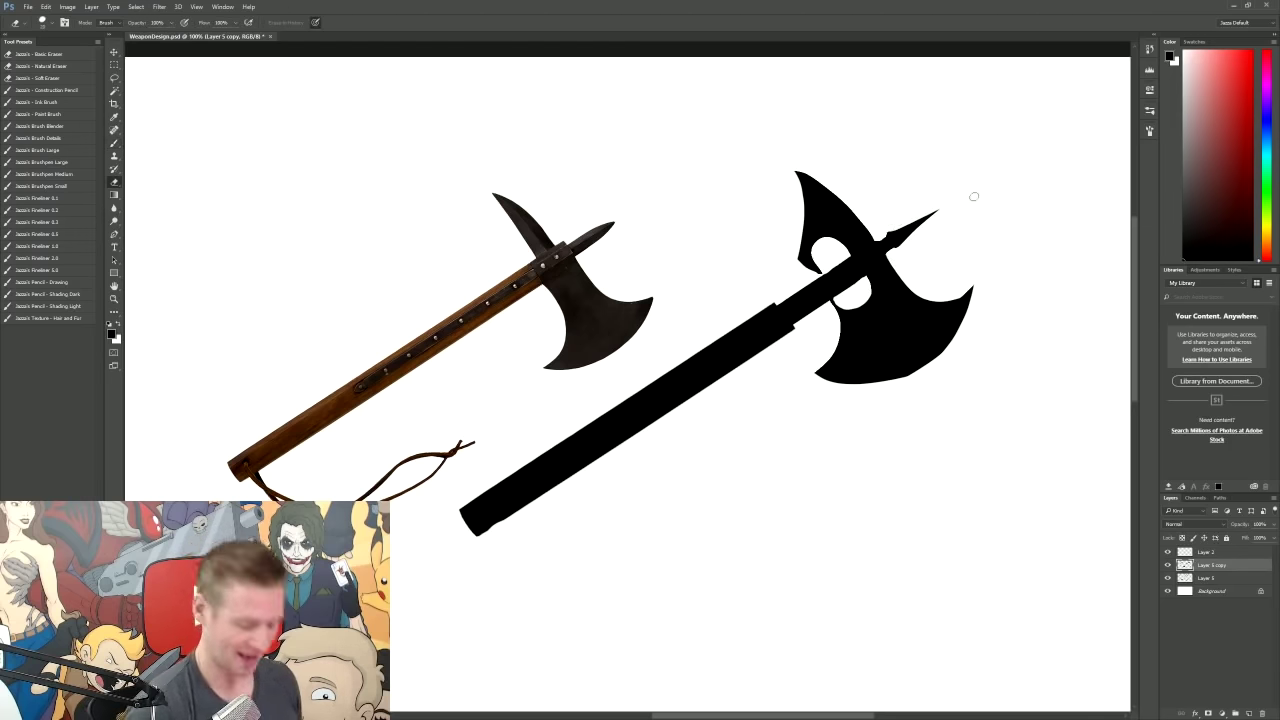
key("b")
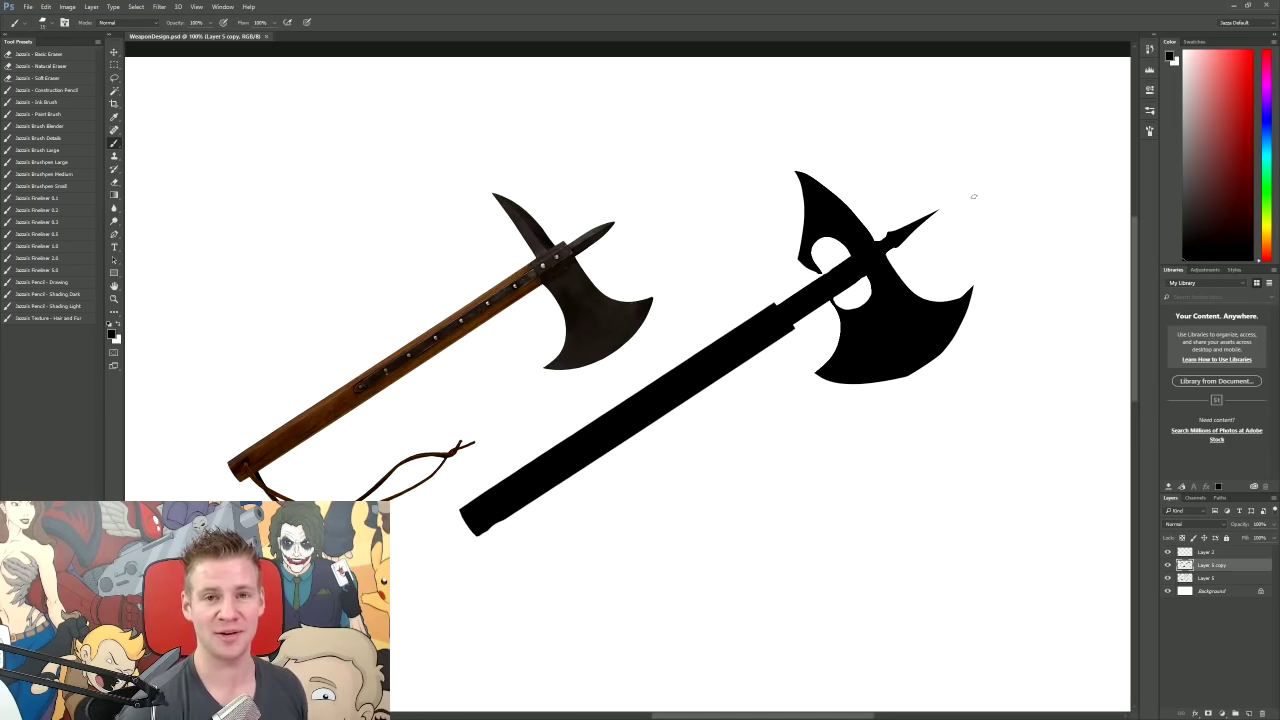
Step: Narrow the lower end of the axe handle into a slim grip with a stepped collar and straight edges
key("e")
left_click_drag(465, 508, 542, 452)
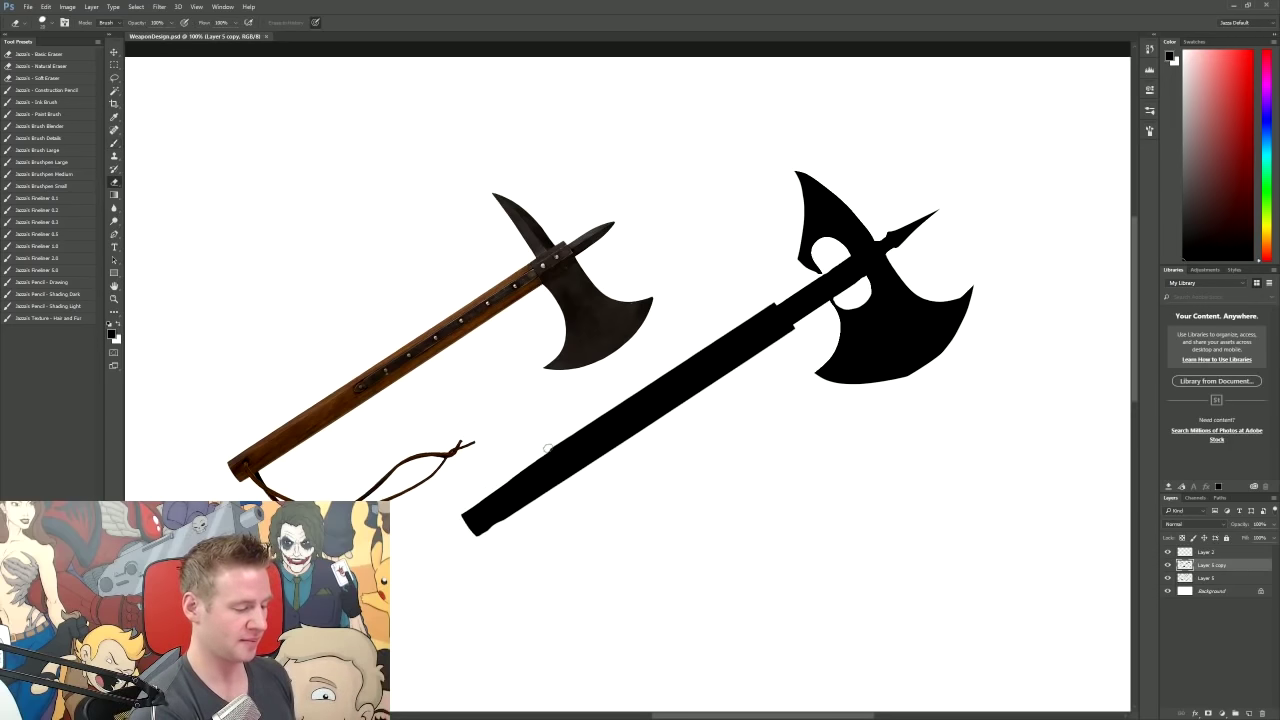
mouse_move(484, 531)
left_mouse_down()
mouse_move(570, 476)
mouse_move(495, 528)
left_mouse_up()
left_click_drag(556, 450, 470, 508)
key("b")
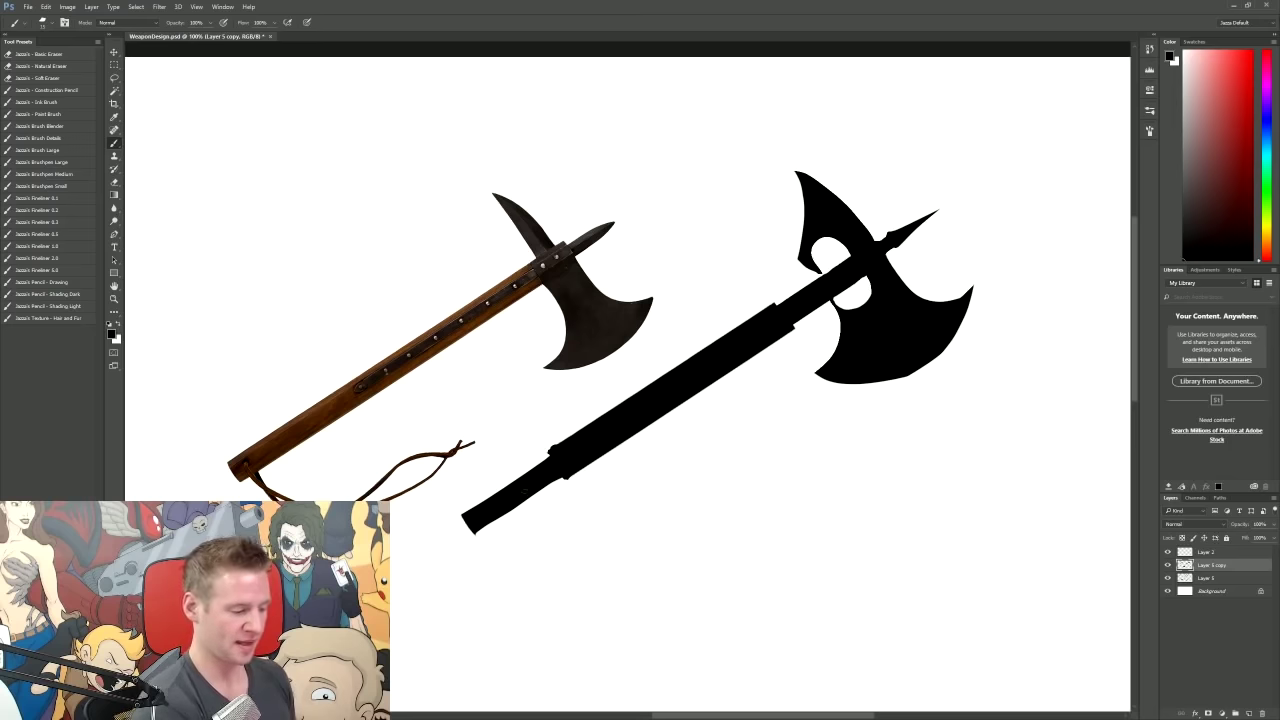
left_click_drag(480, 527, 556, 483)
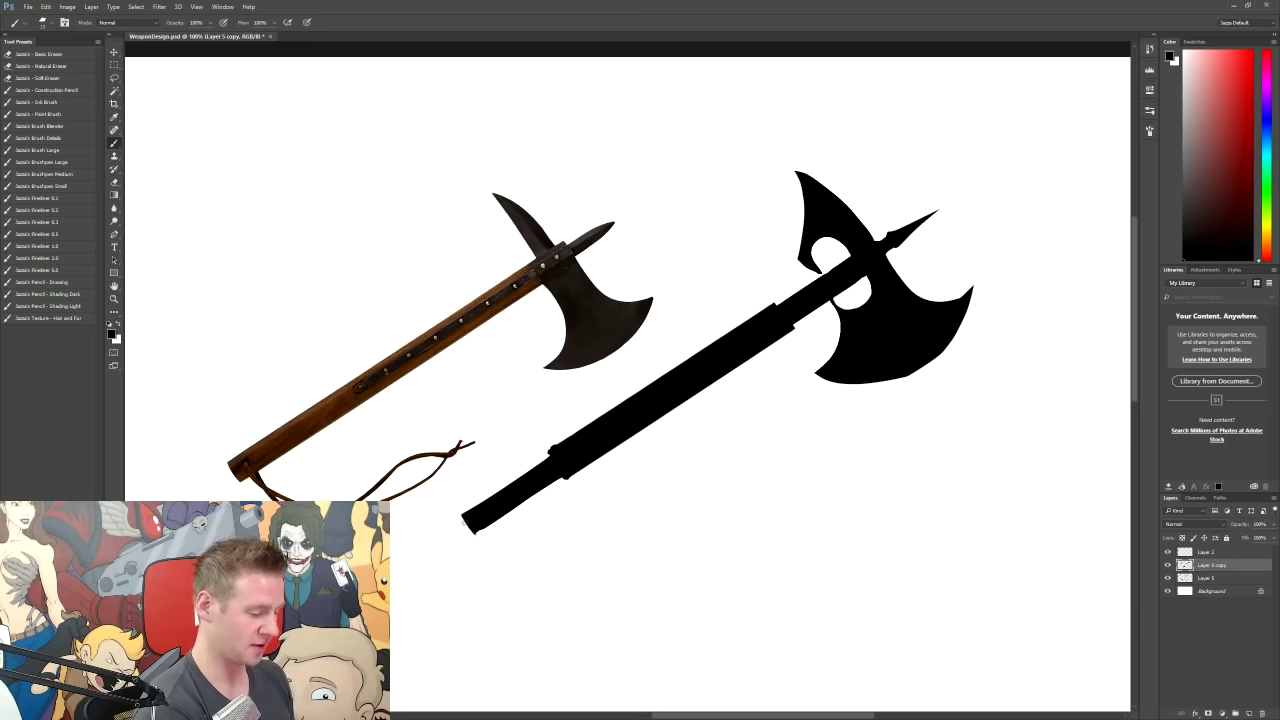
Step: Paint a round pommel with a sharp spike at the end of the axe handle, undoing unwanted strokes
mouse_move(459, 521)
left_mouse_down()
mouse_move(476, 535)
mouse_move(450, 533)
left_mouse_up()
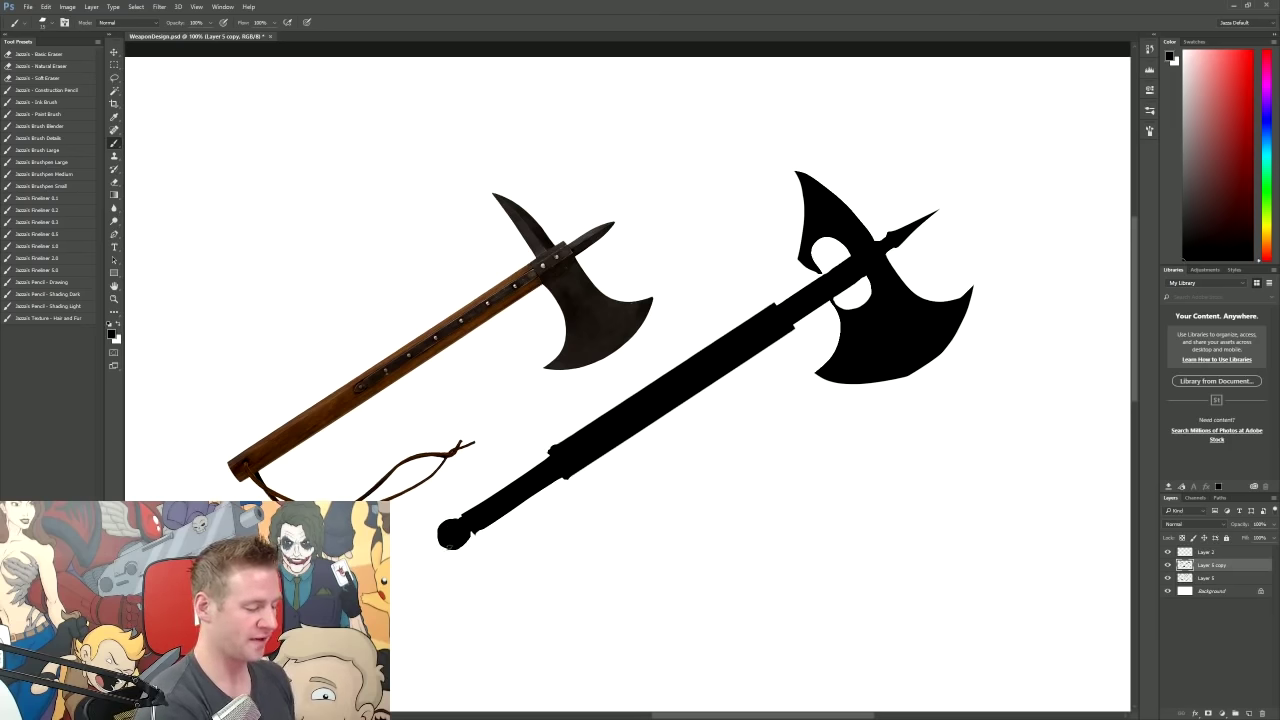
mouse_move(448, 540)
left_mouse_down()
mouse_move(412, 565)
mouse_move(420, 556)
mouse_move(432, 578)
mouse_move(414, 564)
left_mouse_up()
key("ctrl+z")
key("ctrl+z")
key("ctrl+z")
key("ctrl+z")
key("ctrl+z")
key("ctrl+z")
key("ctrl+z")
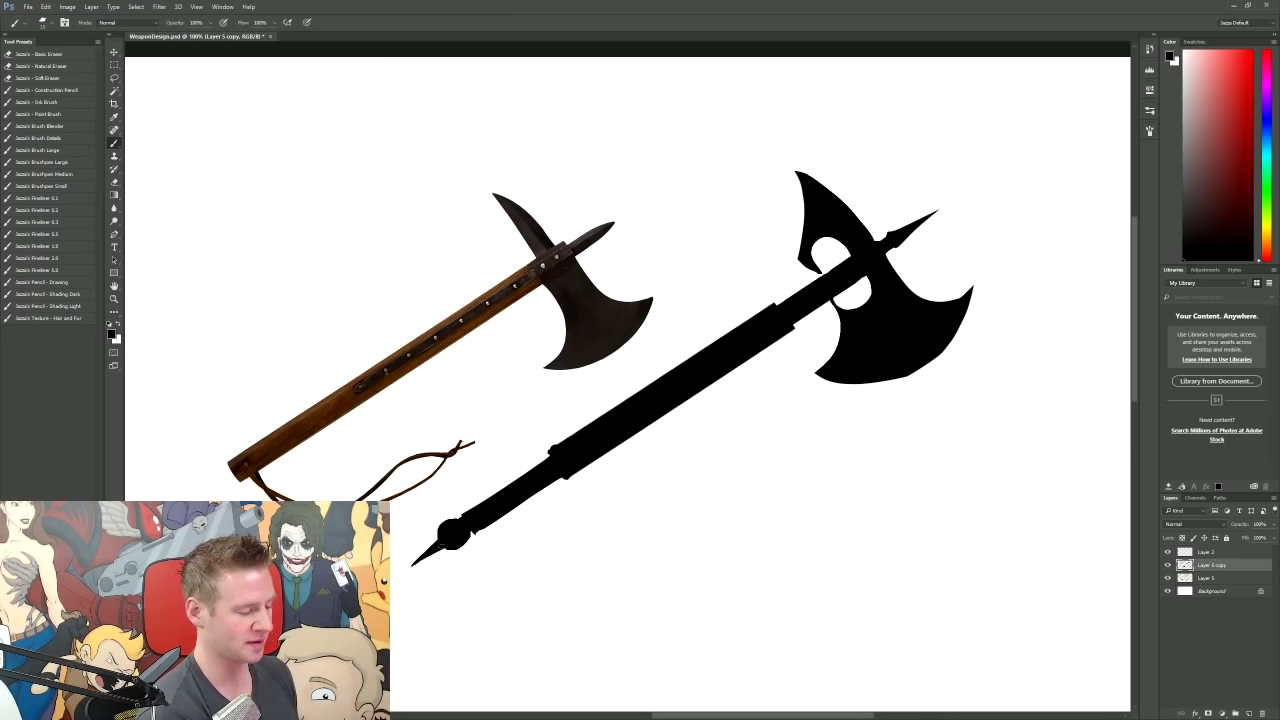
Step: Erase the rear sight, hammer and tang from the pistol silhouette to leave a smooth, sloping back
scroll(421, 607, "down", 5)
scroll(834, 554, "left", 5)
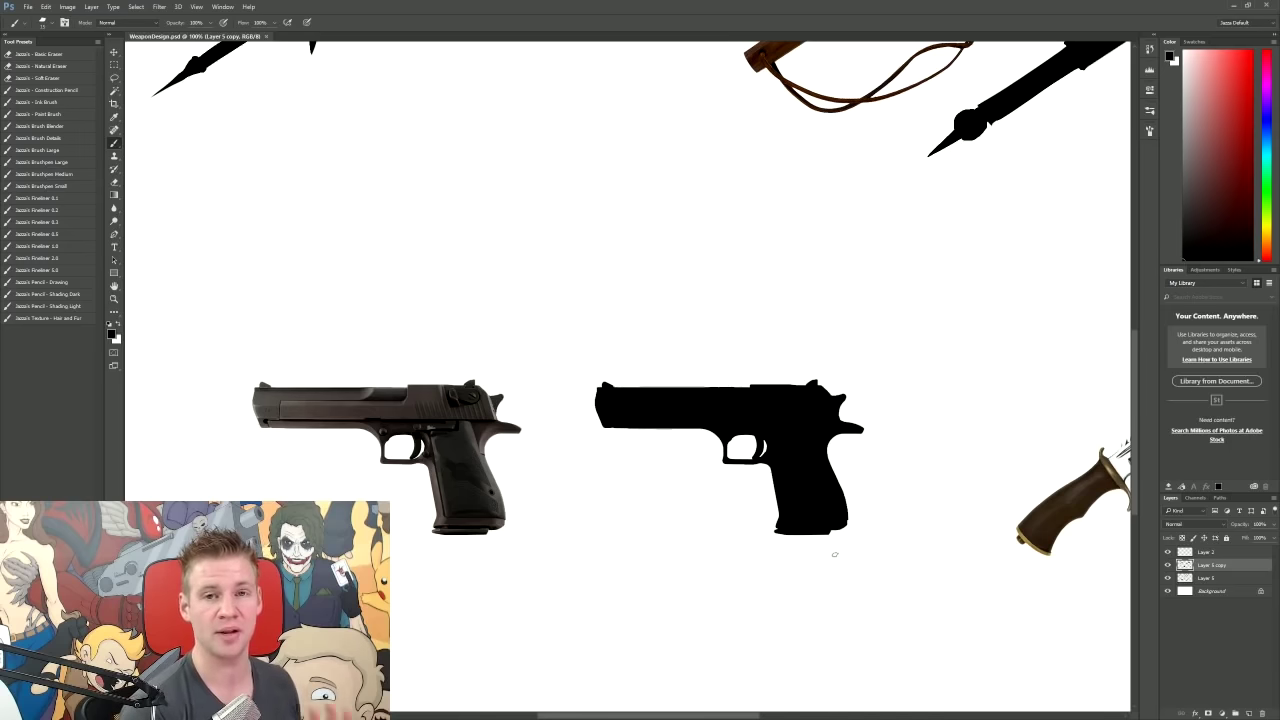
key("e")
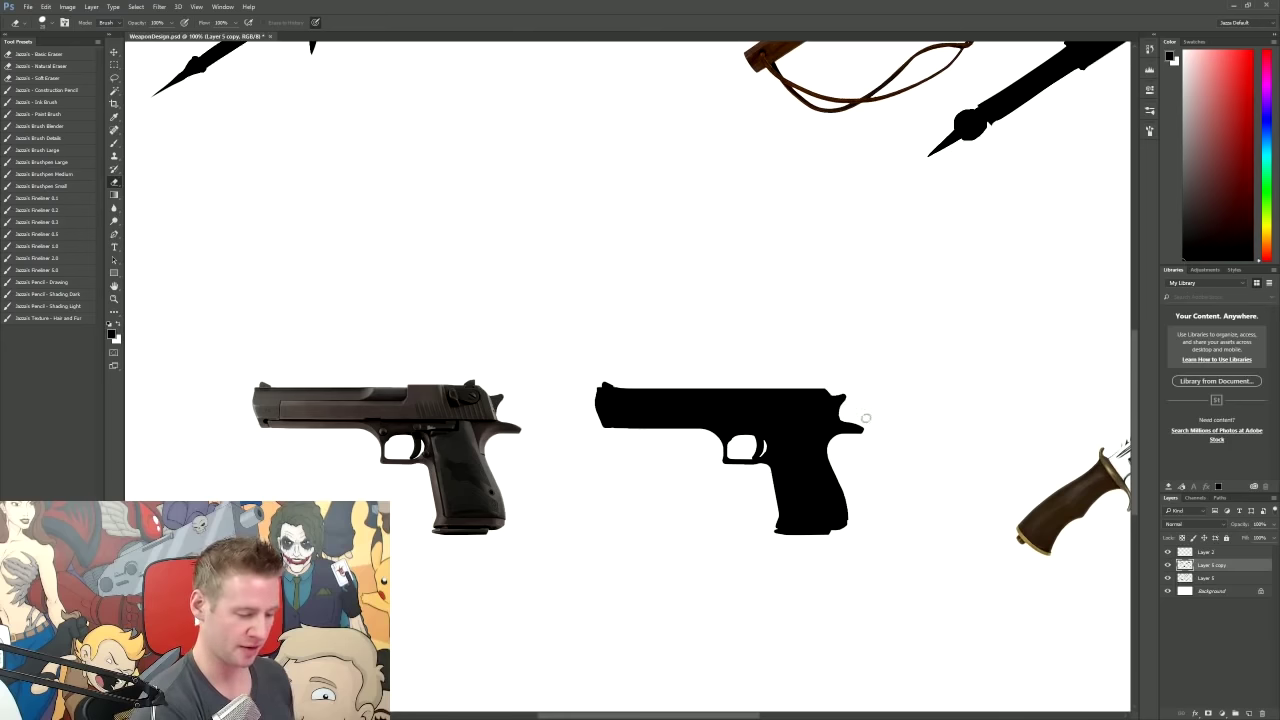
mouse_move(808, 402)
left_mouse_down()
mouse_move(850, 422)
mouse_move(848, 400)
left_mouse_up()
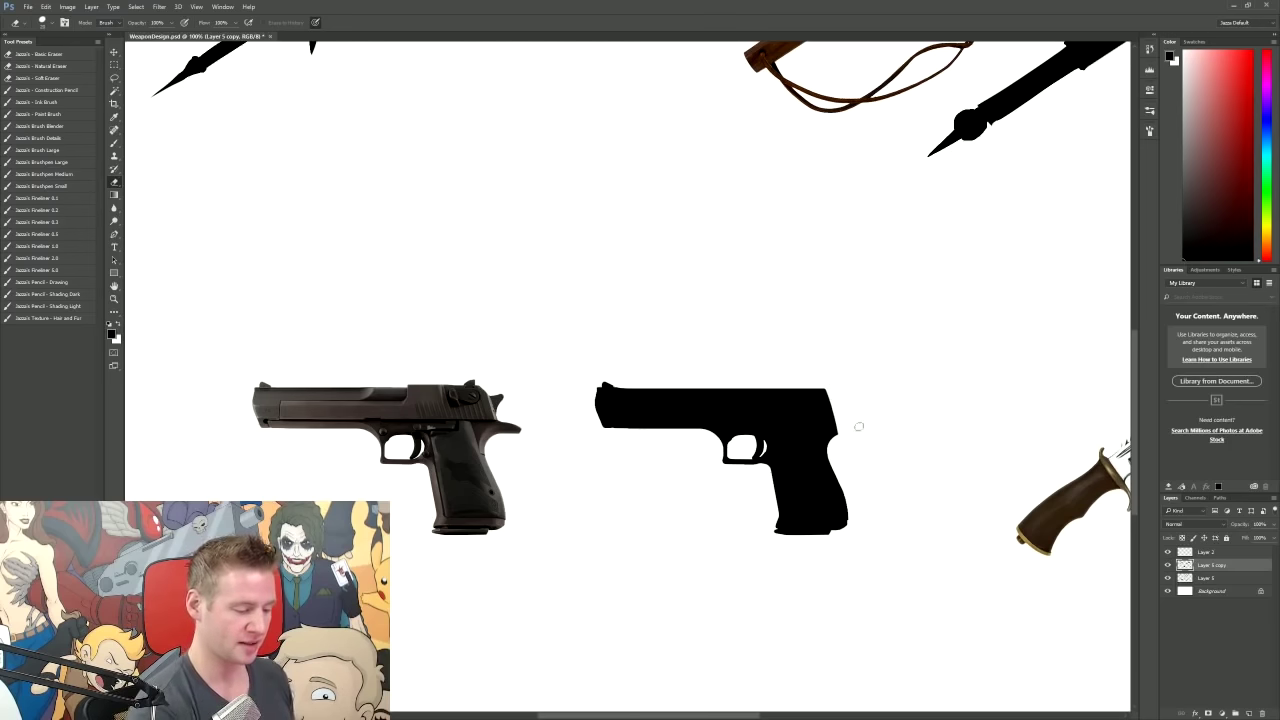
Step: Paint a straight bar along the top of the pistol's barrel, extending forward past the muzzle
key("b")
left_click_drag(720, 388, 568, 388)
key("e")
key("b")
left_click(564, 387)
left_click(720, 387, "shift")
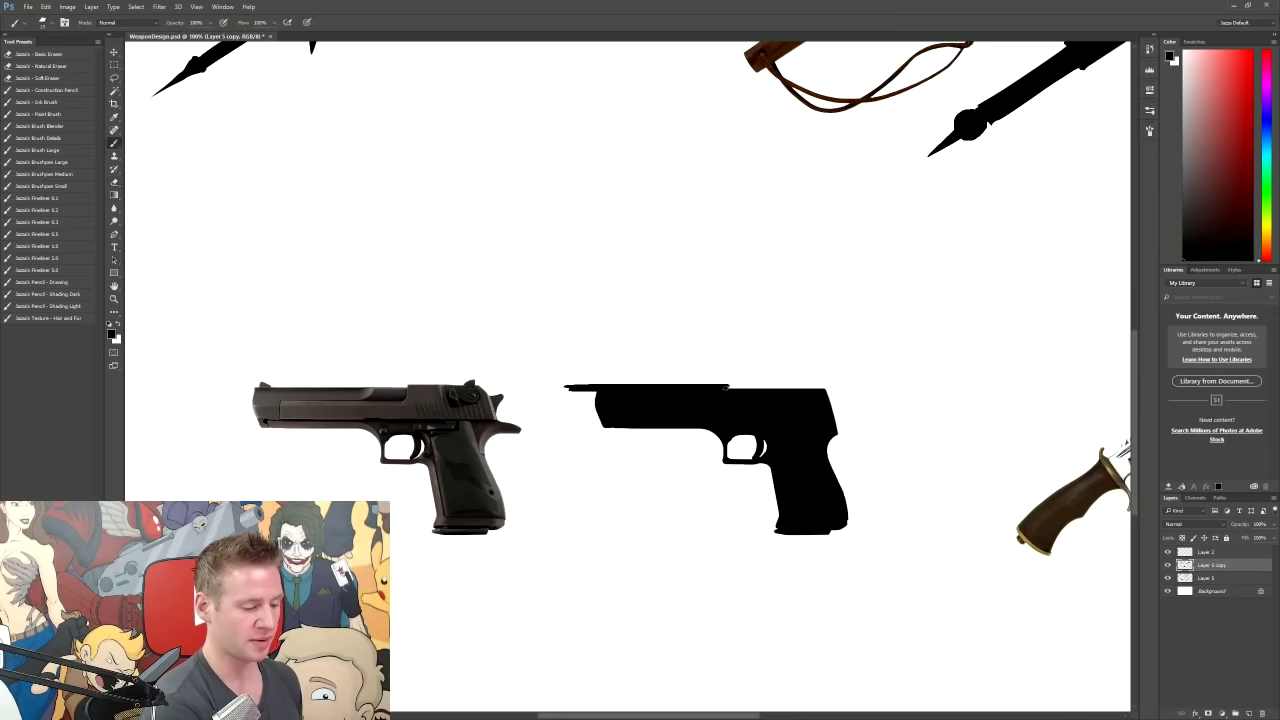
Step: Outline a deep, stepped barrel block reaching down to the trigger guard and fill it black with the Paint Bucket
left_click_drag(566, 388, 576, 440)
key("ctrl+z")
left_click_drag(566, 388, 596, 446)
mouse_move(730, 462)
left_mouse_down()
mouse_move(677, 461)
mouse_move(636, 462)
left_mouse_up()
key("ctrl+z")
mouse_move(730, 462)
left_mouse_down()
mouse_move(594, 462)
mouse_move(592, 446)
left_mouse_up()
key("g")
left_click(654, 446)
key("b")
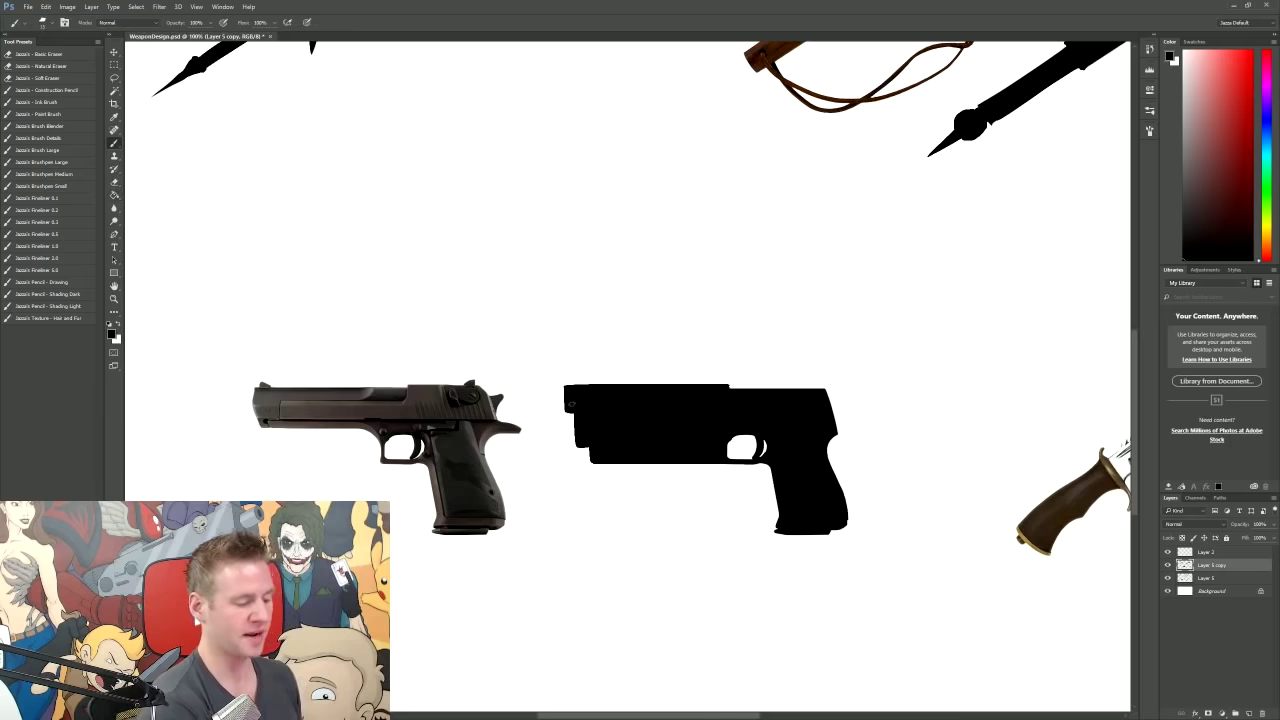
Step: Straighten the pistol grip by painting out its front edge and erasing along its back, making it longer
left_click_drag(766, 458, 780, 522)
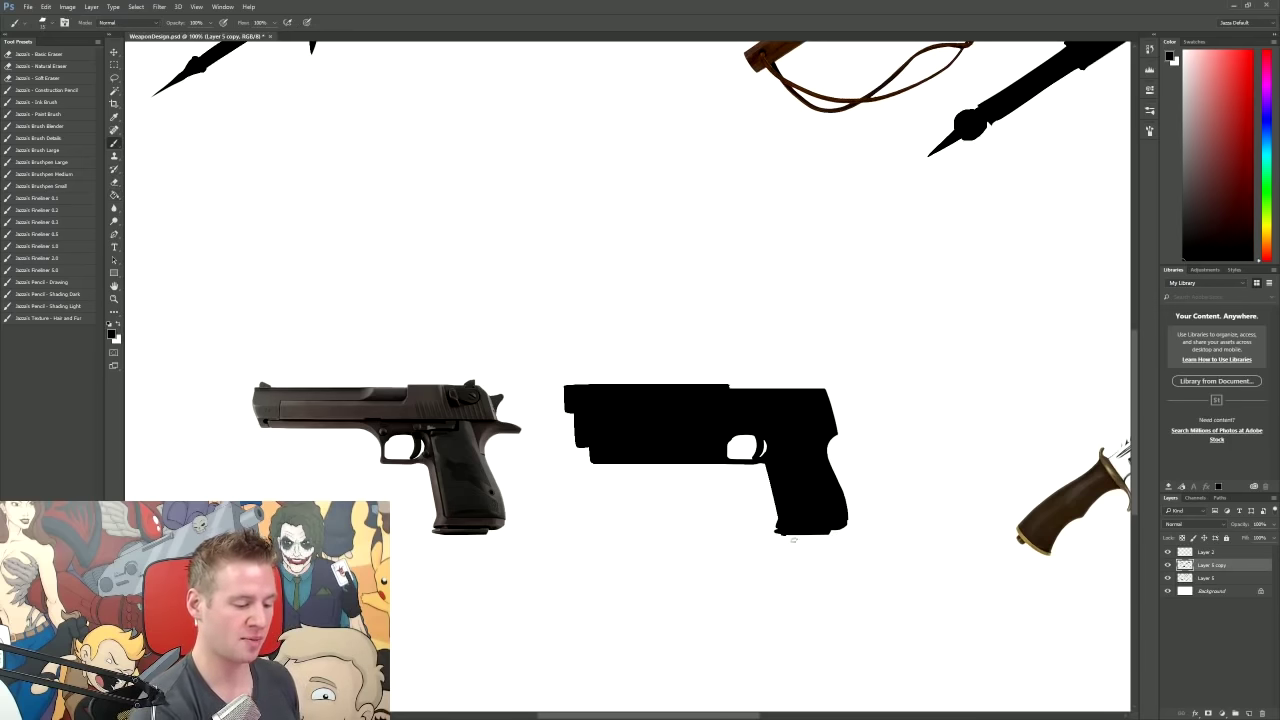
key("e")
left_click_drag(840, 450, 846, 526)
key("b")
key("e")
mouse_move(834, 476)
left_mouse_down()
mouse_move(779, 534)
mouse_move(788, 552)
mouse_move(835, 552)
left_mouse_up()
Step: Finish the bottom of the lengthened grip with a straight, flat base plate and fill the gaps above it
key("b")
key("e")
key("b")
left_click(850, 568, "shift")
key("ctrl+z")
left_click(791, 567)
left_click(850, 568, "shift")
mouse_move(845, 552)
left_mouse_down()
mouse_move(798, 564)
mouse_move(840, 560)
left_mouse_up()
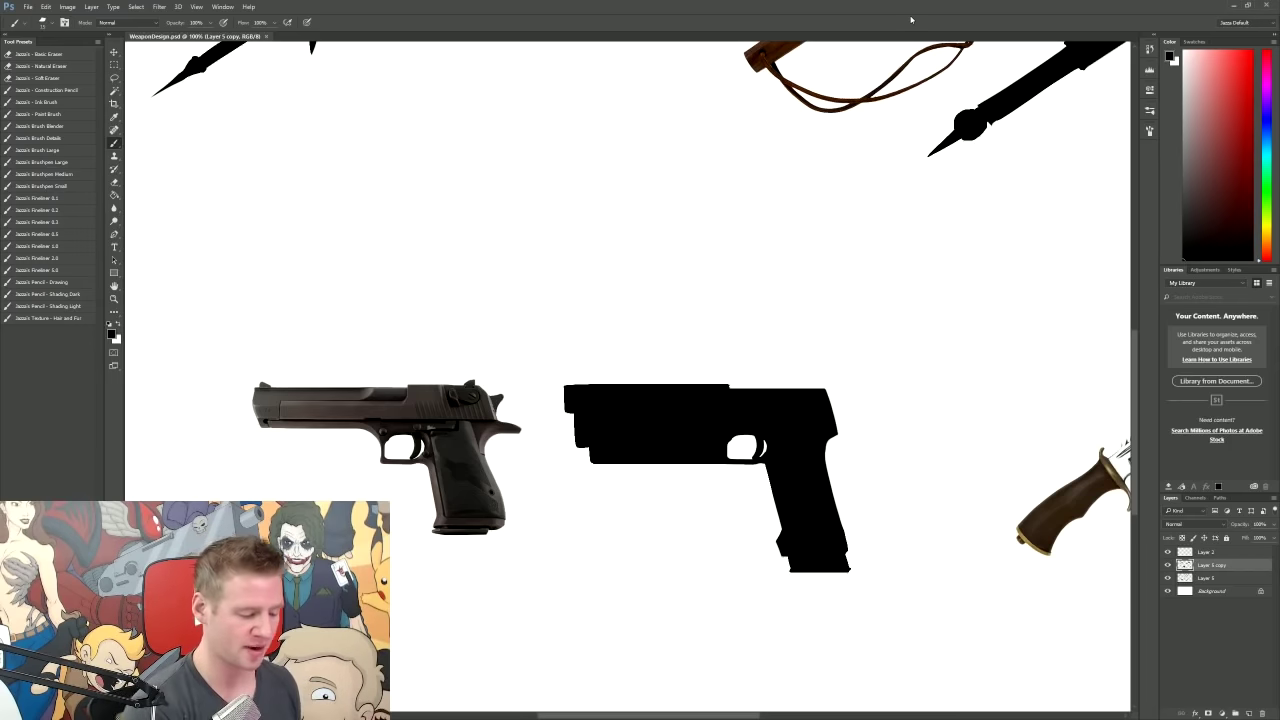
Step: Paint a pointed overhang extending backward from the pistol's upper rear, with a squared step beneath it
left_click_drag(674, 716, 684, 716)
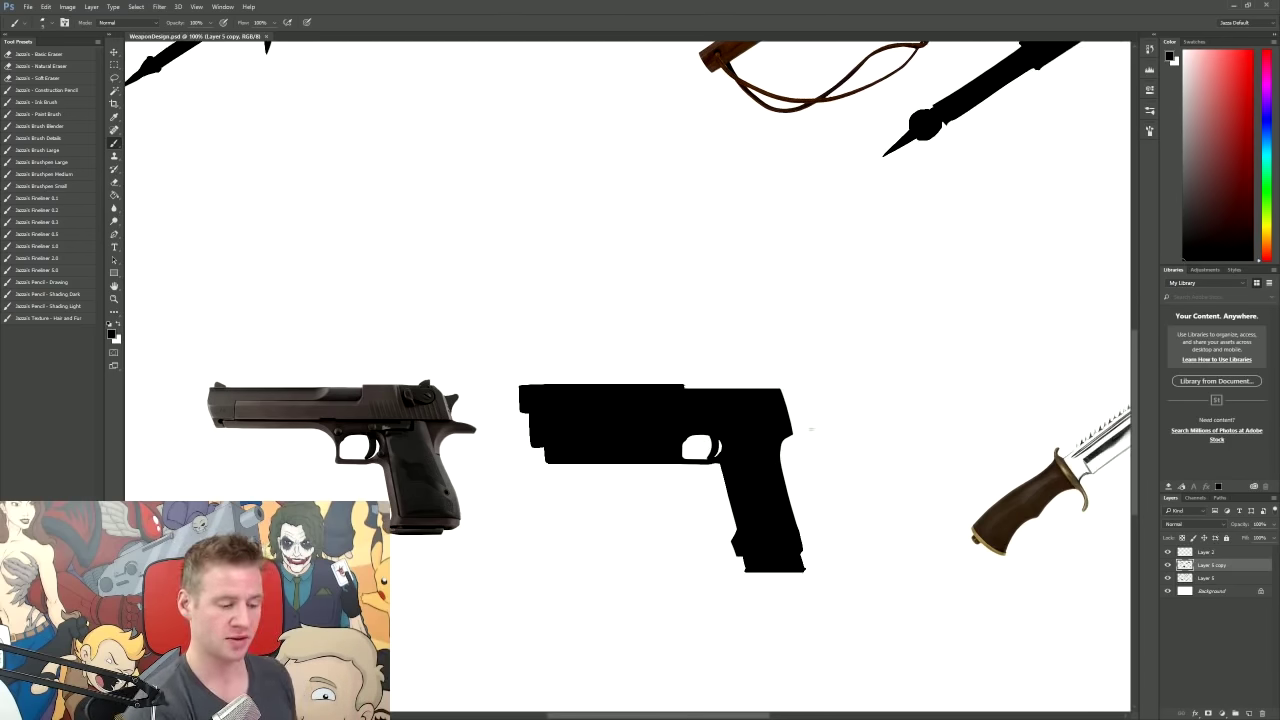
mouse_move(759, 386)
left_mouse_down()
mouse_move(766, 405)
mouse_move(800, 417)
mouse_move(850, 392)
left_mouse_up()
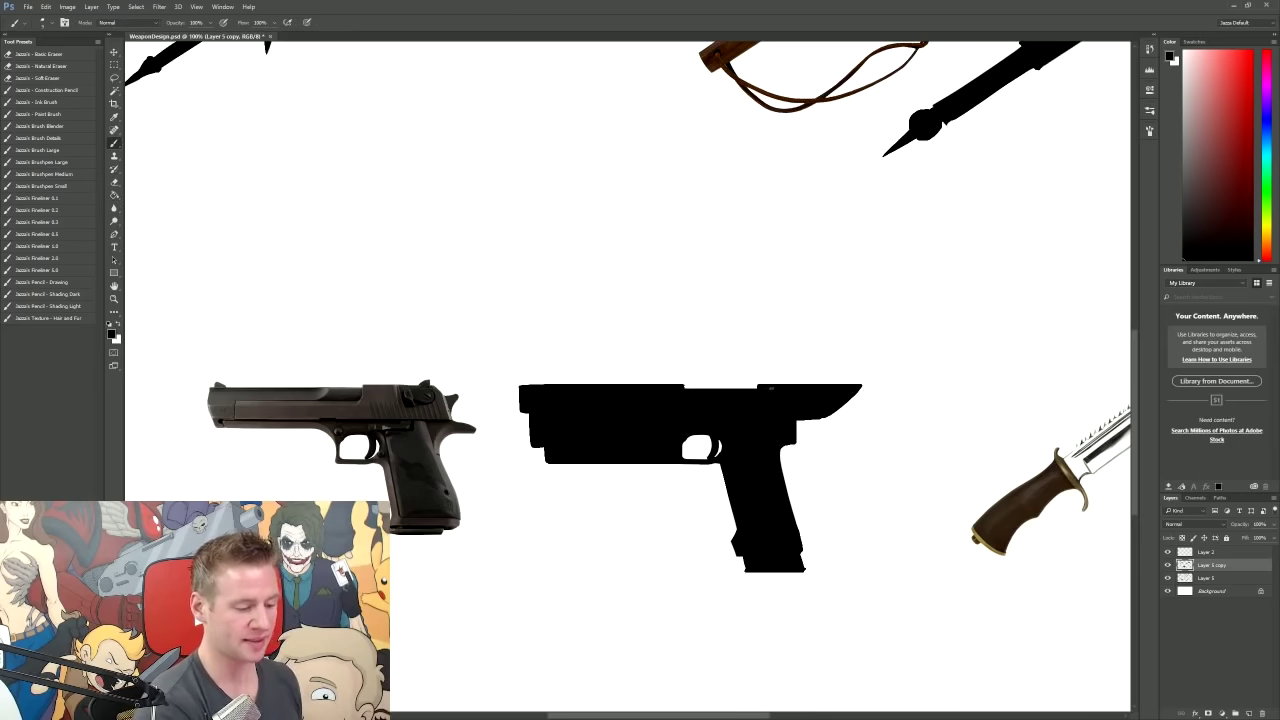
left_click_drag(816, 419, 828, 415)
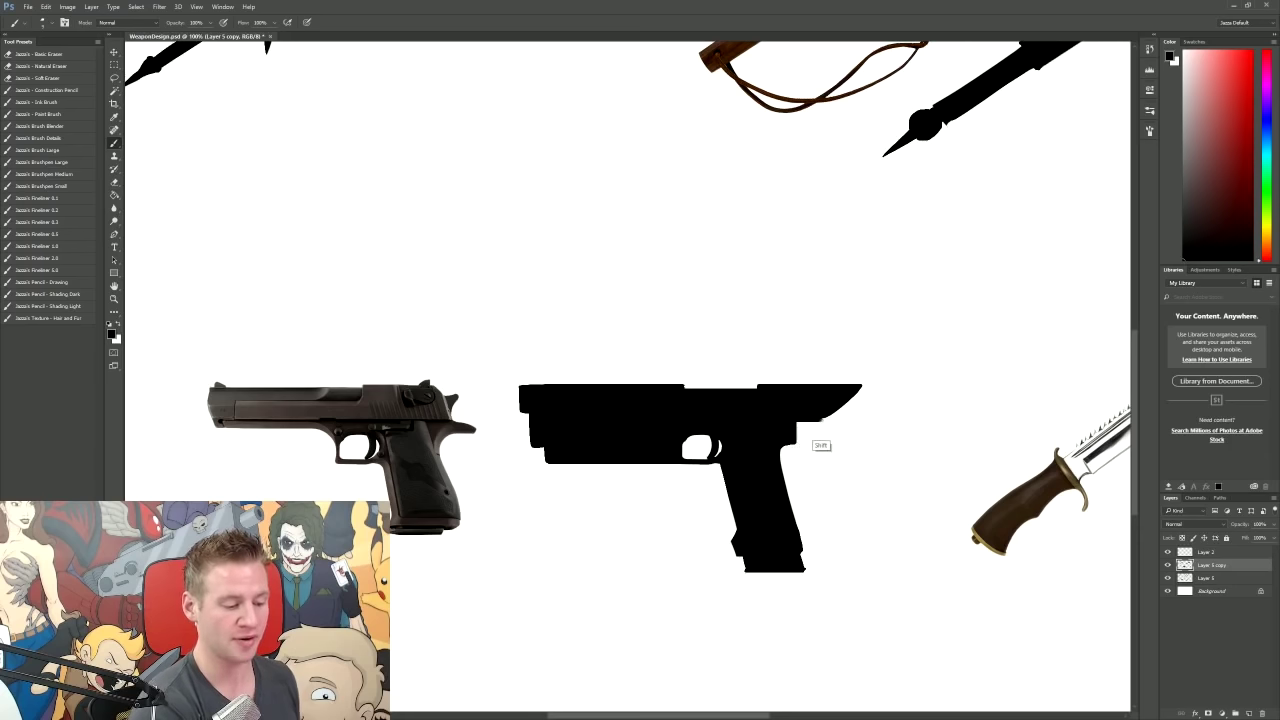
Step: Straighten the slanted underside of the pistol's rear overhang, then add finger grooves and a forward-pointing spur to the grip's front
left_click_drag(823, 420, 841, 405)
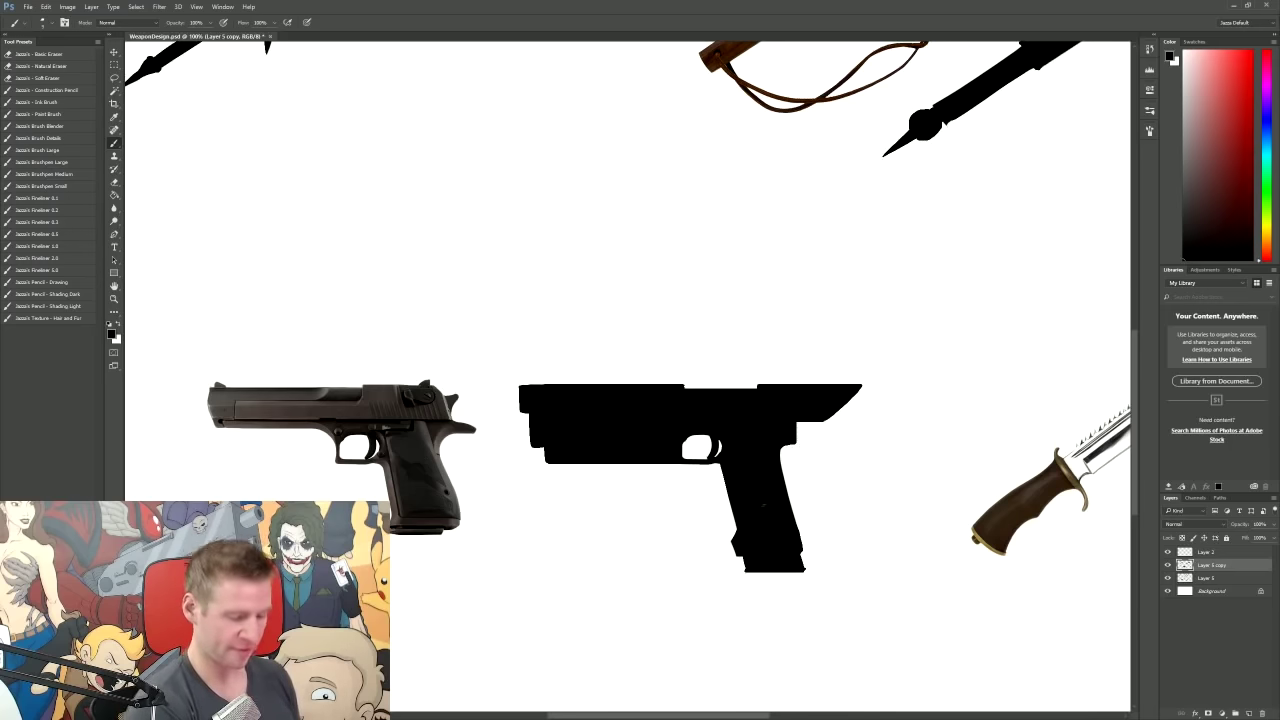
mouse_move(742, 528)
left_mouse_down()
mouse_move(683, 544)
mouse_move(690, 555)
mouse_move(684, 546)
mouse_move(736, 549)
mouse_move(684, 545)
left_mouse_up()
left_click_drag(714, 464, 736, 524)
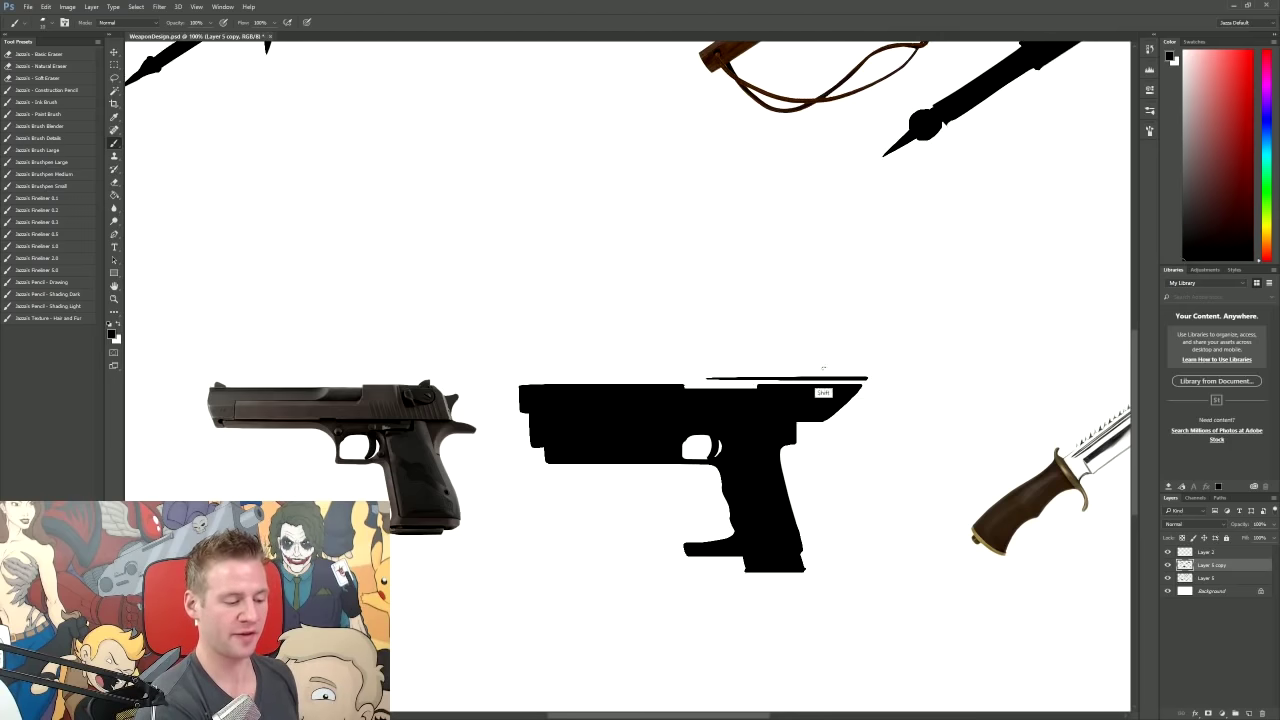
Step: Outline a long rail with a slanted rear end above the pistol's back, fill it black, and paint a pointed front sight
mouse_move(706, 378)
left_mouse_down()
mouse_move(706, 362)
mouse_move(878, 362)
left_mouse_up()
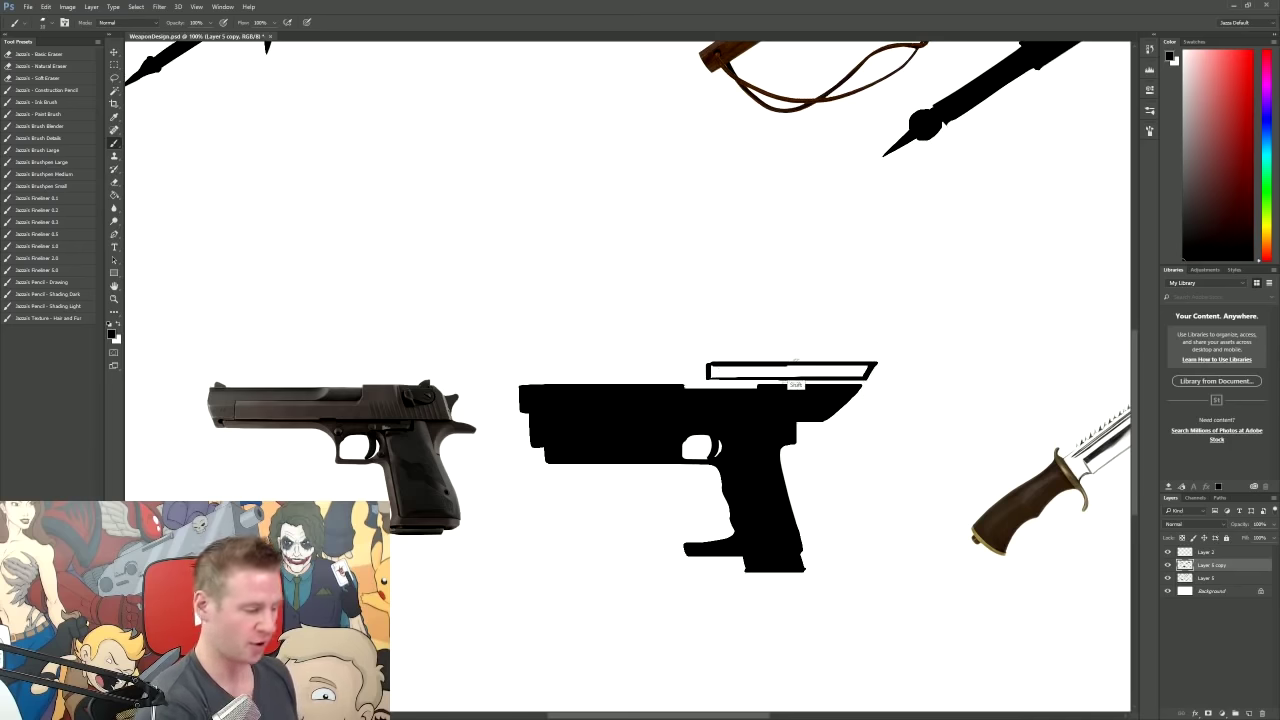
key("g")
left_click(832, 374)
key("b")
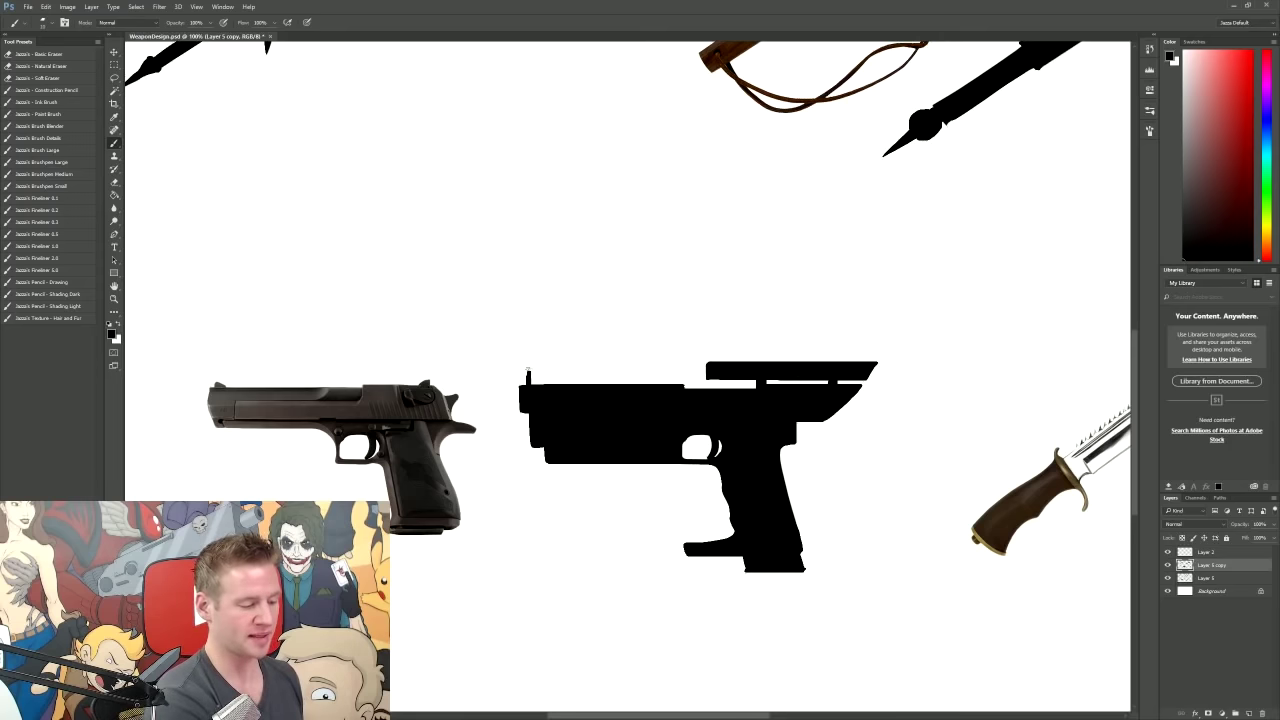
mouse_move(527, 370)
left_mouse_down()
mouse_move(558, 385)
mouse_move(536, 385)
left_mouse_up()
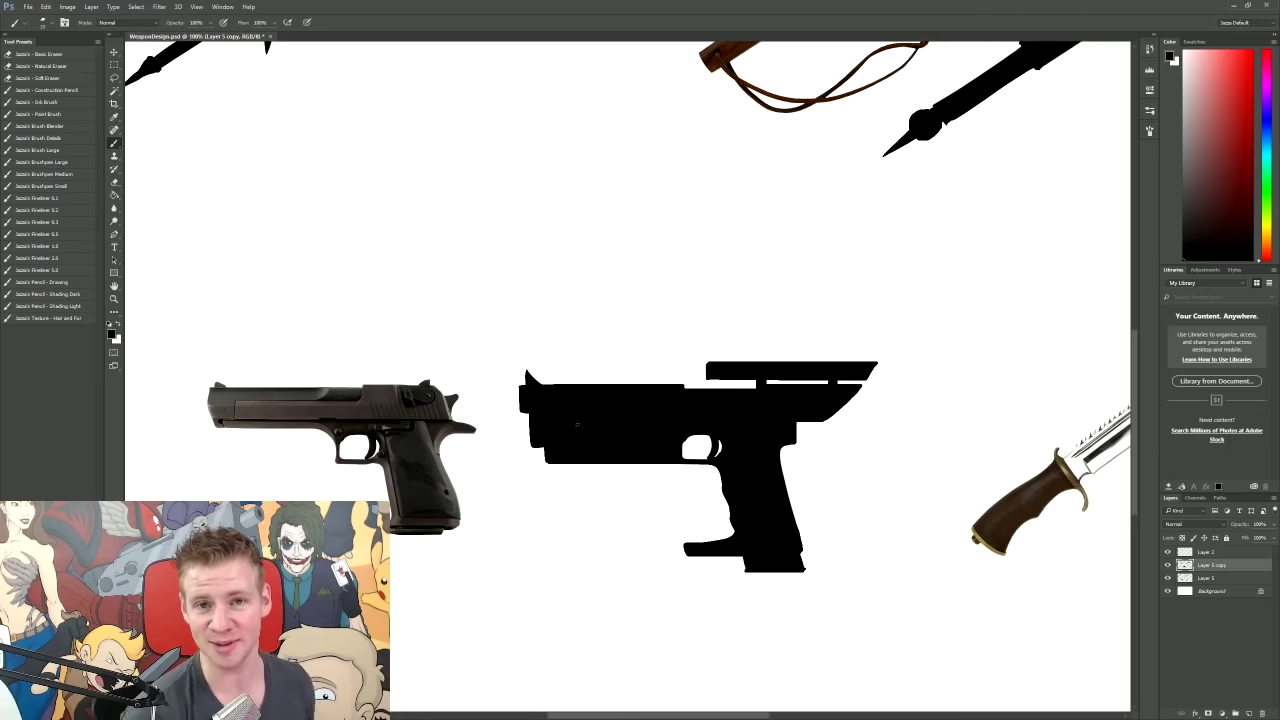
Step: Erase most of the spur at the grip's base and extend the trigger opening forward with a slanted front edge
key("e")
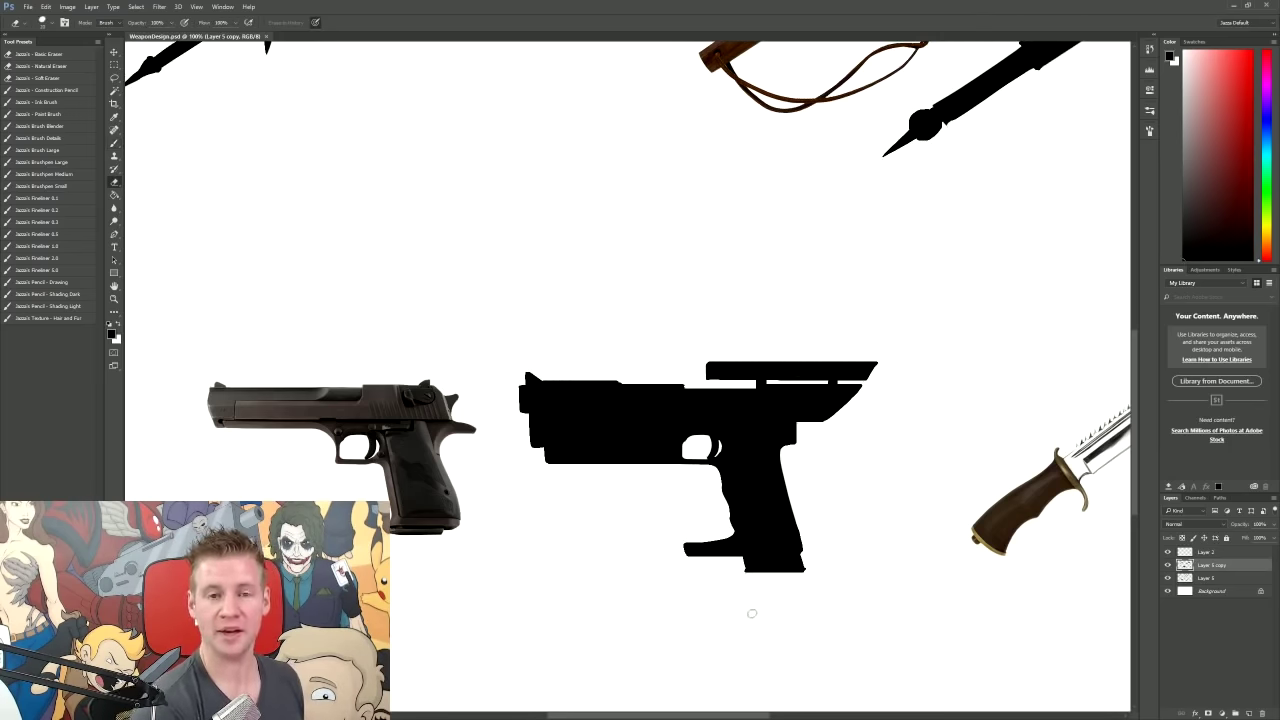
left_click_drag(686, 548, 711, 551)
key("b")
key("e")
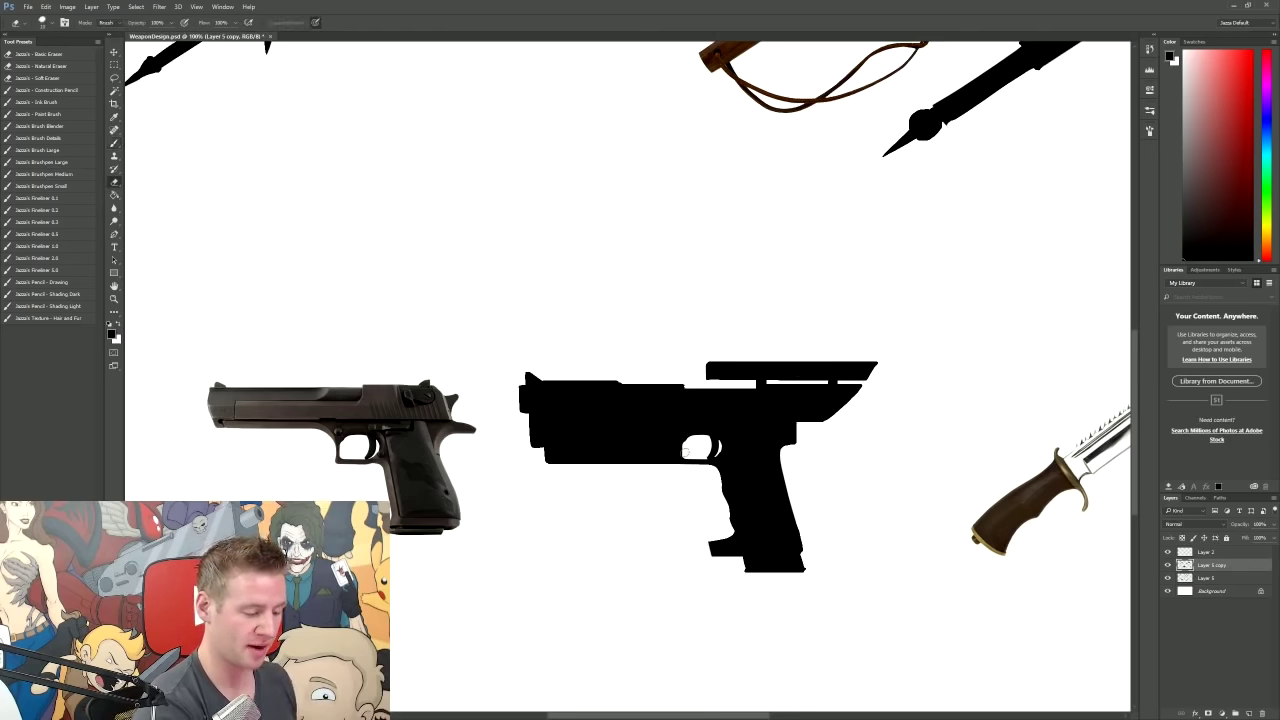
left_click_drag(693, 428, 677, 454)
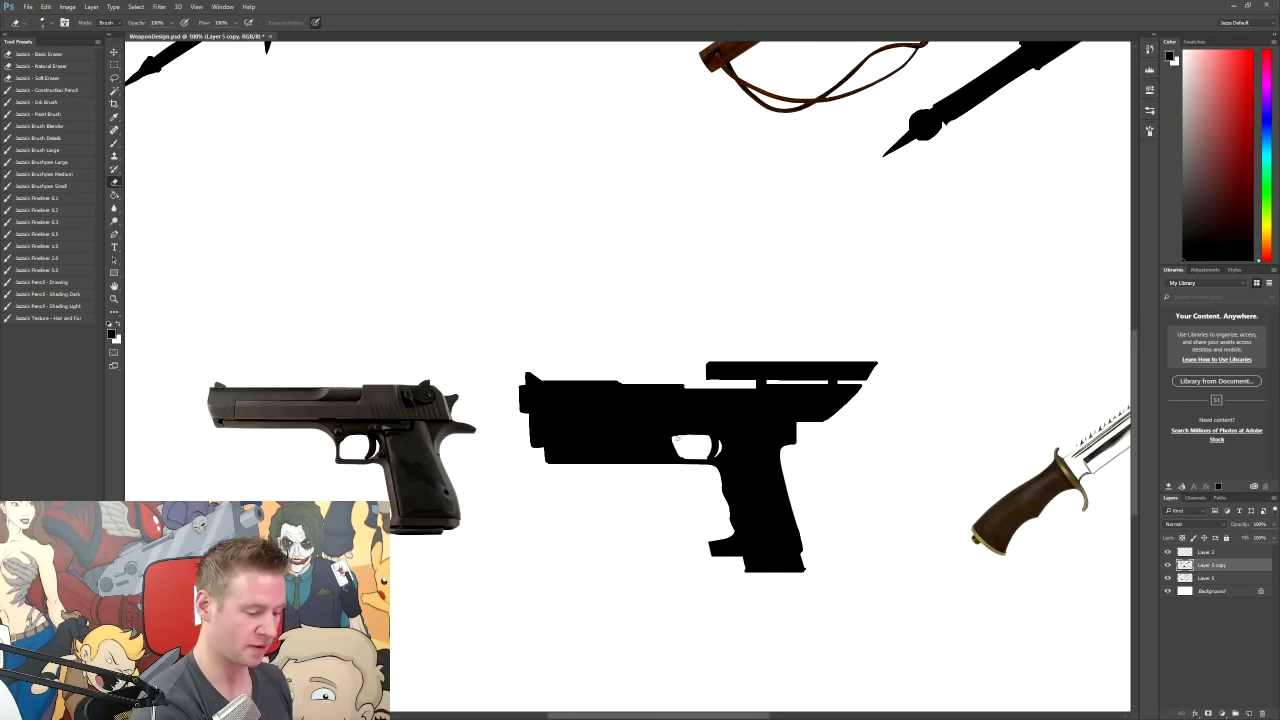
Step: Paint a long curved hand guard running from the front of the trigger opening down to the grip's base, replacing the small trigger guard
key("b")
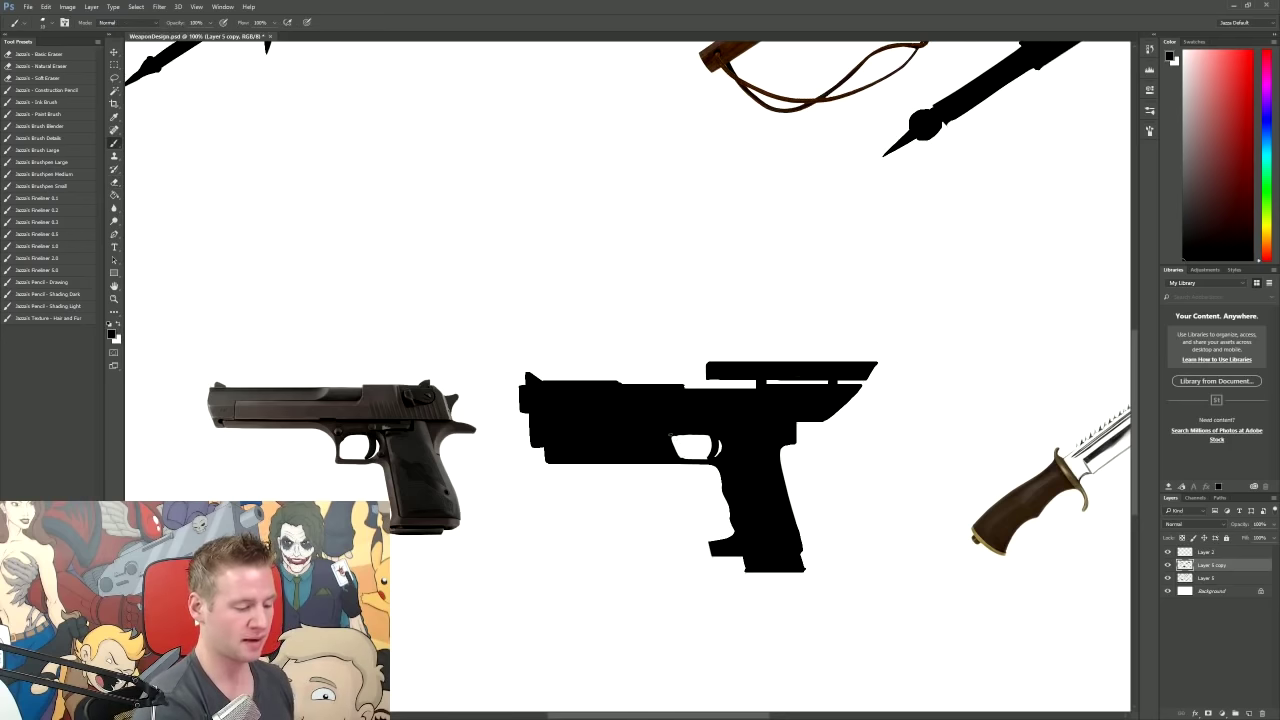
left_click_drag(670, 436, 710, 558)
key("ctrl+z")
left_click_drag(676, 438, 708, 558)
left_click_drag(674, 464, 714, 556)
key("ctrl+z")
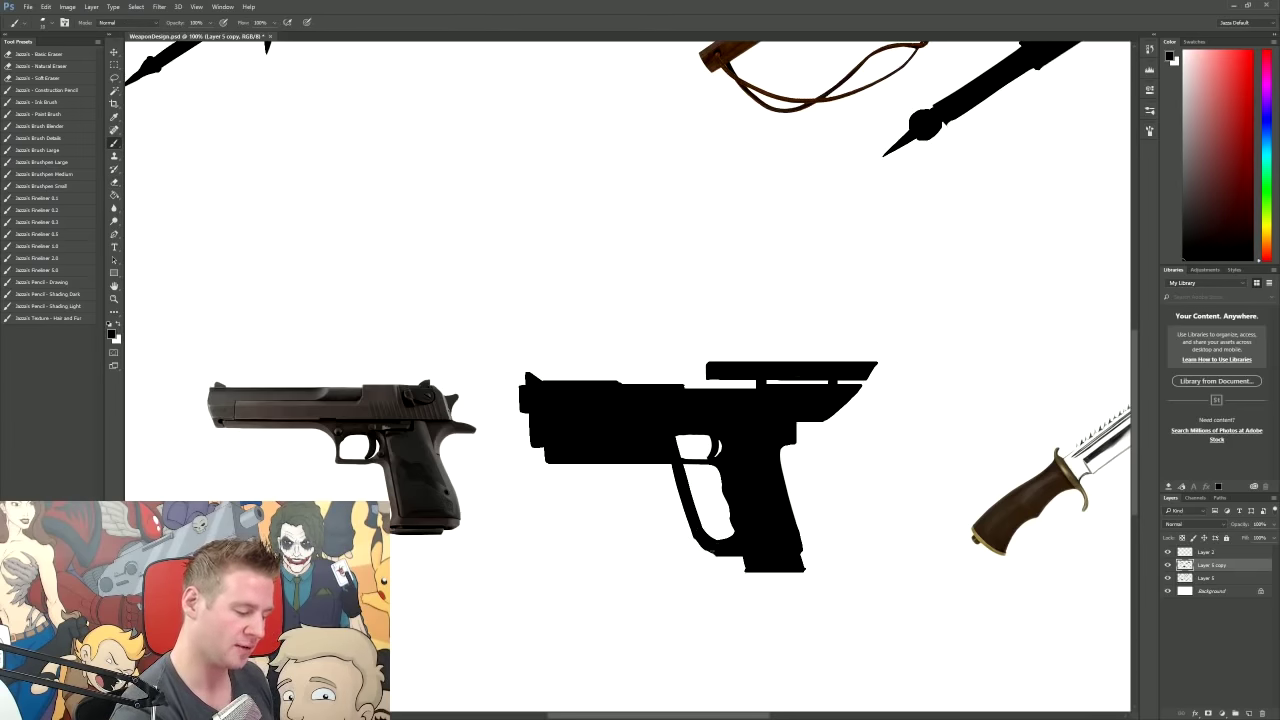
key("ctrl+alt+z")
Step: Remove the finger grooves from the grip's front and clean it into a straight, slanted edge below the trigger
key("e")
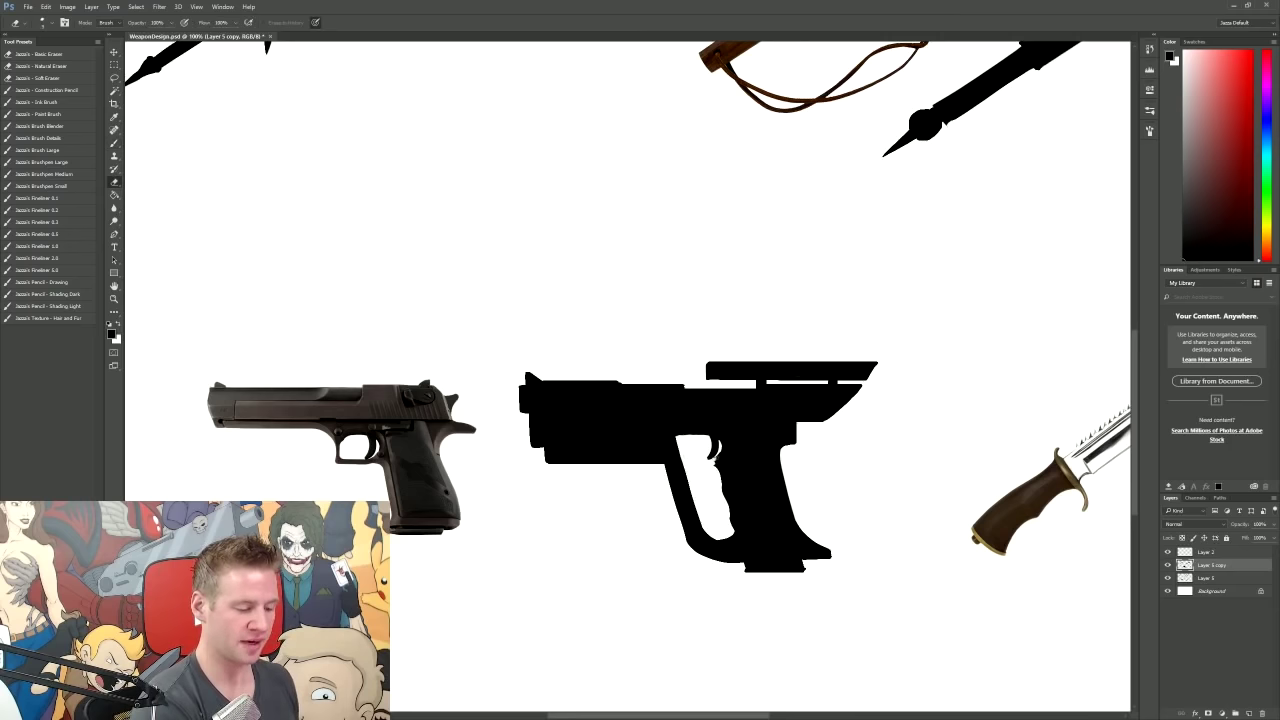
left_click_drag(714, 452, 734, 530)
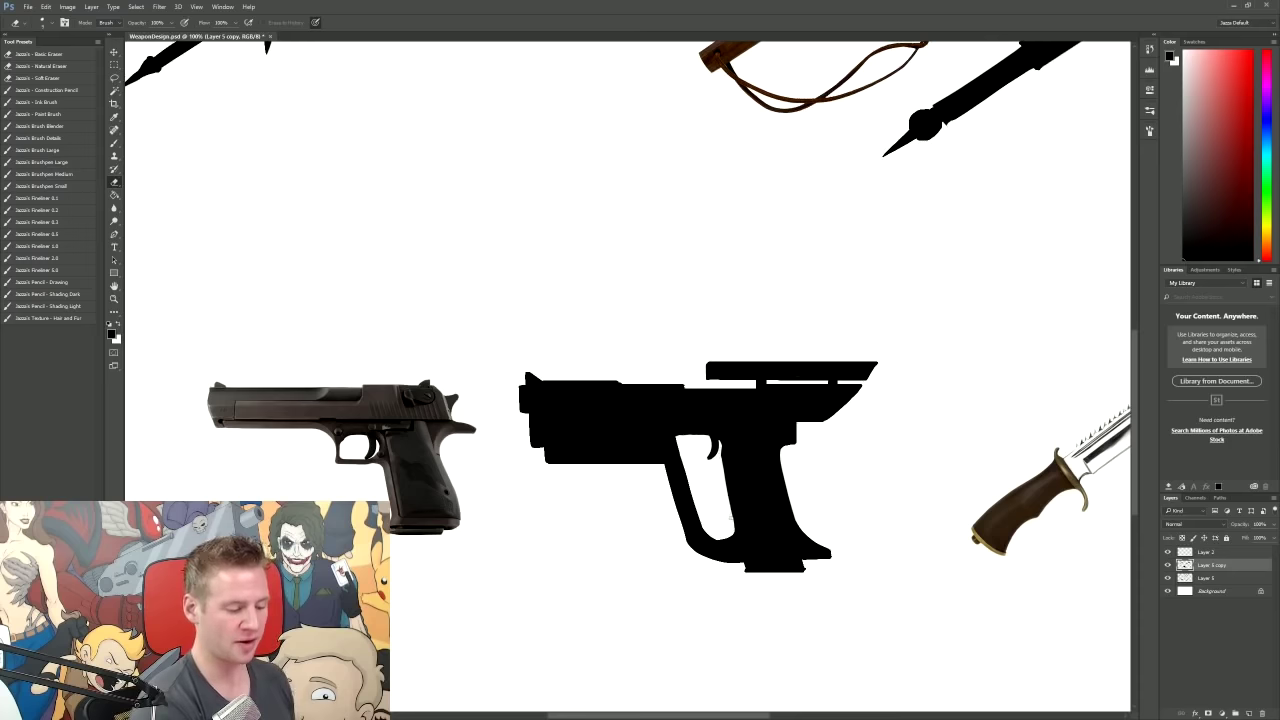
key("b")
left_click_drag(720, 440, 726, 508)
key("ctrl+alt+z")
key("ctrl+alt+z")
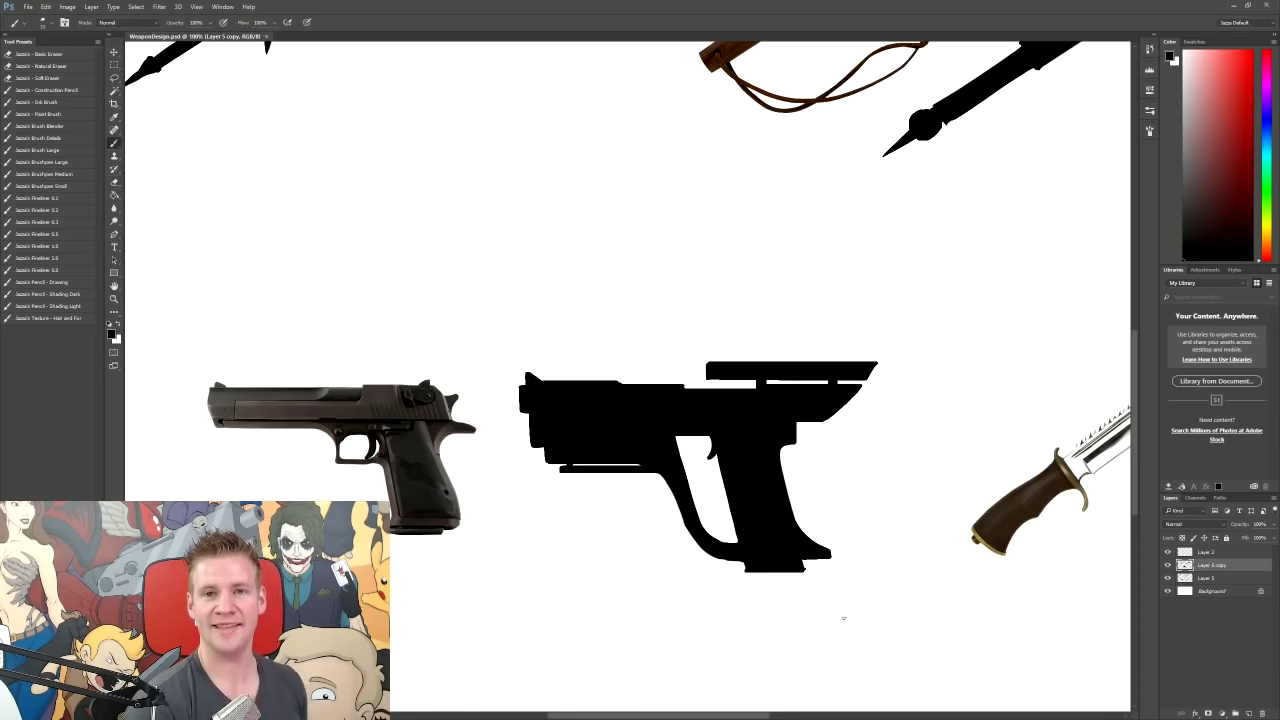
Step: Reshape the trigger into a small point and blend the hand guard into the barrel's underside with a thin strip
left_click_drag(711, 434, 704, 468)
key("e")
key("b")
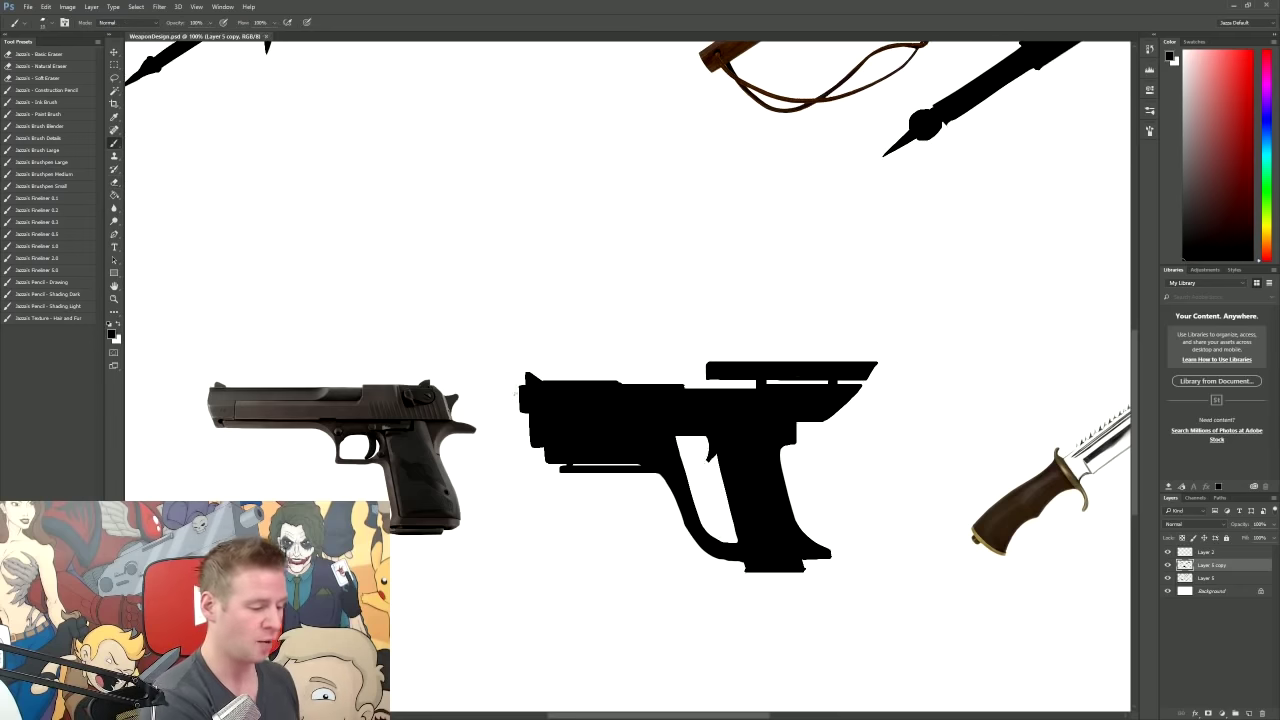
Step: Lasso the whole pistol silhouette and move it slightly away from the reference photo, then touch up its muzzle
key("l")
mouse_move(897, 340)
left_mouse_down()
mouse_move(524, 360)
mouse_move(877, 443)
left_mouse_up()
key("ctrl+t")
mouse_move(780, 556)
left_mouse_down()
mouse_move(836, 556)
mouse_move(810, 556)
left_mouse_up()
key("Return")
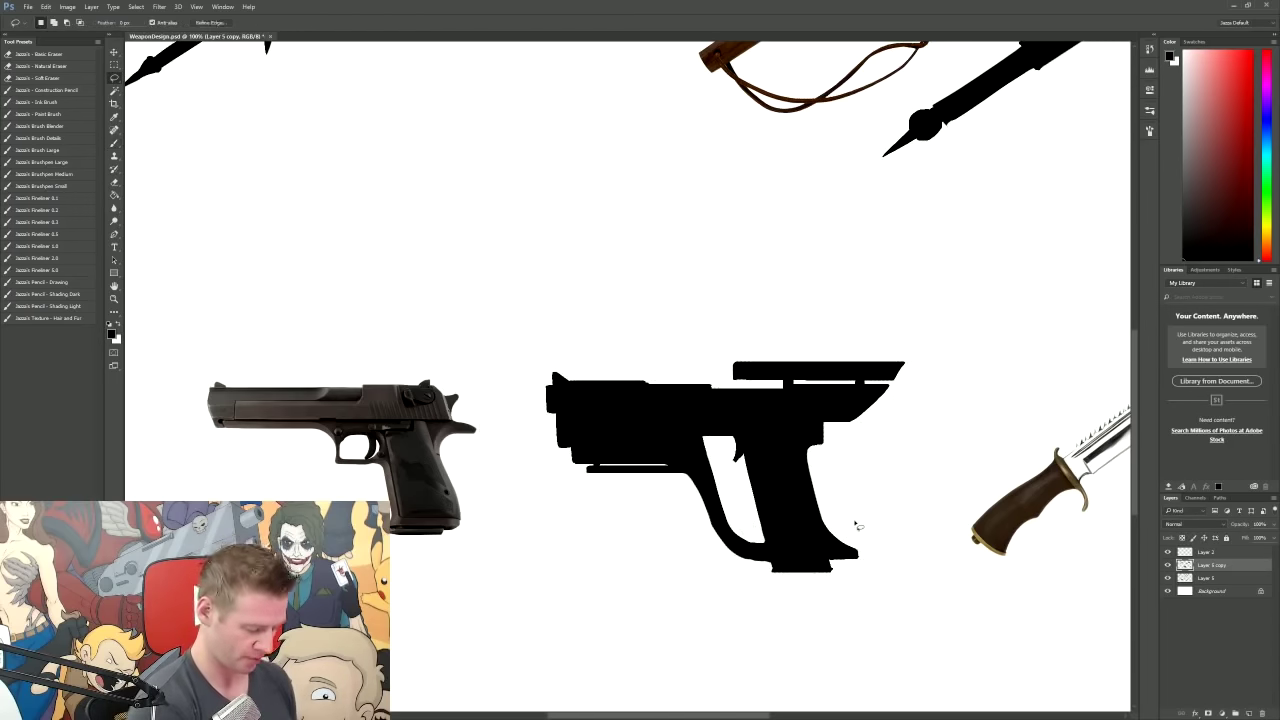
key("b")
mouse_move(540, 410)
left_mouse_down()
mouse_move(540, 385)
mouse_move(505, 386)
mouse_move(503, 412)
mouse_move(501, 386)
mouse_move(540, 391)
mouse_move(505, 408)
mouse_move(546, 399)
left_mouse_up()
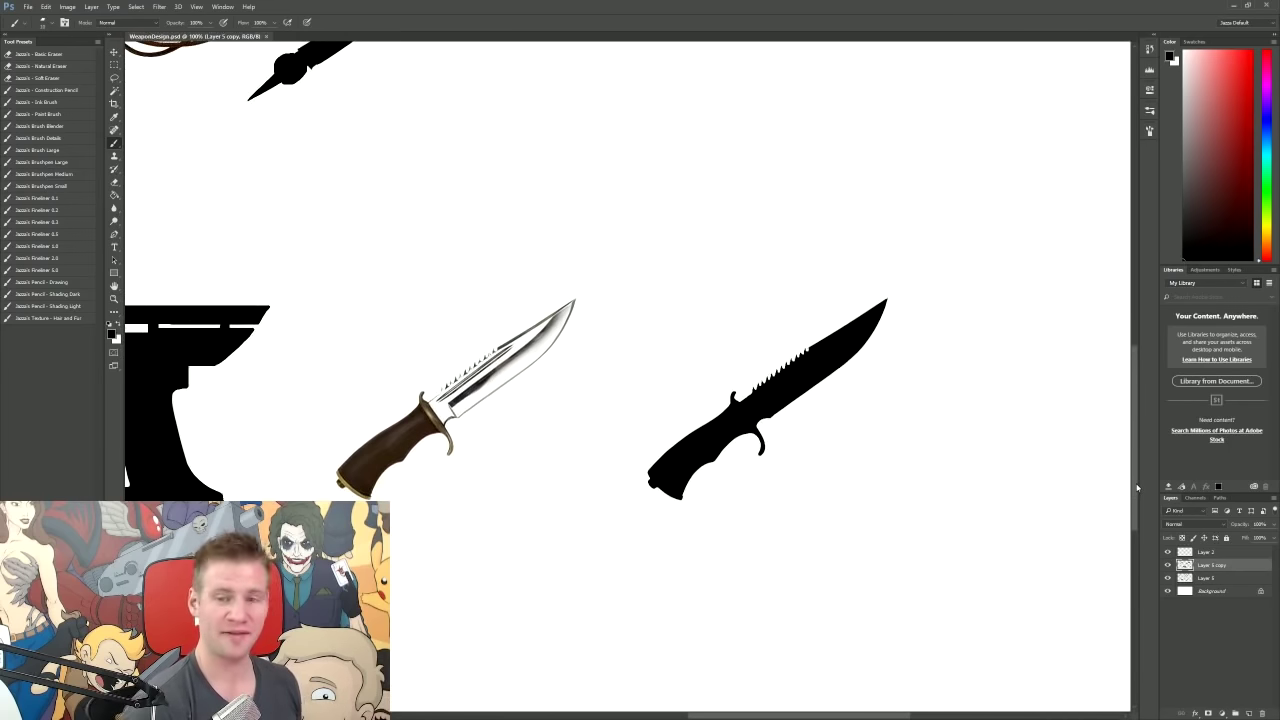
key("e")
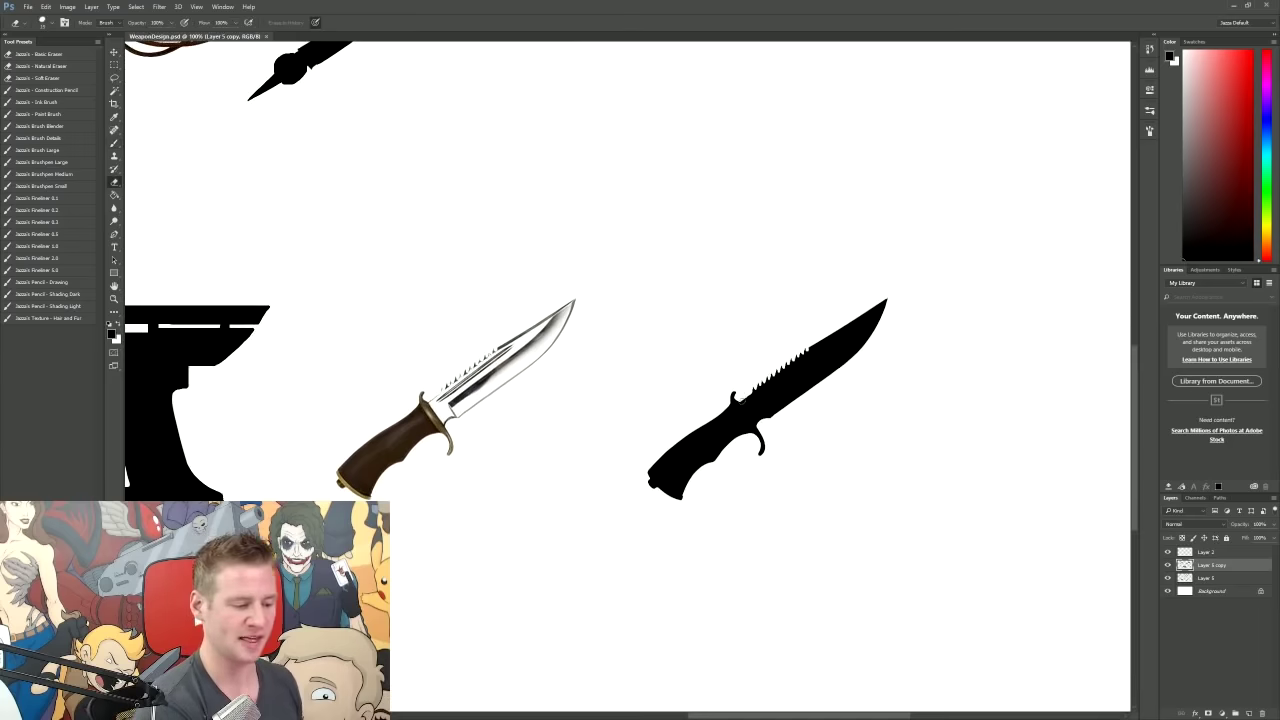
mouse_move(742, 400)
left_mouse_down()
mouse_move(809, 343)
mouse_move(741, 398)
mouse_move(858, 325)
left_mouse_up()
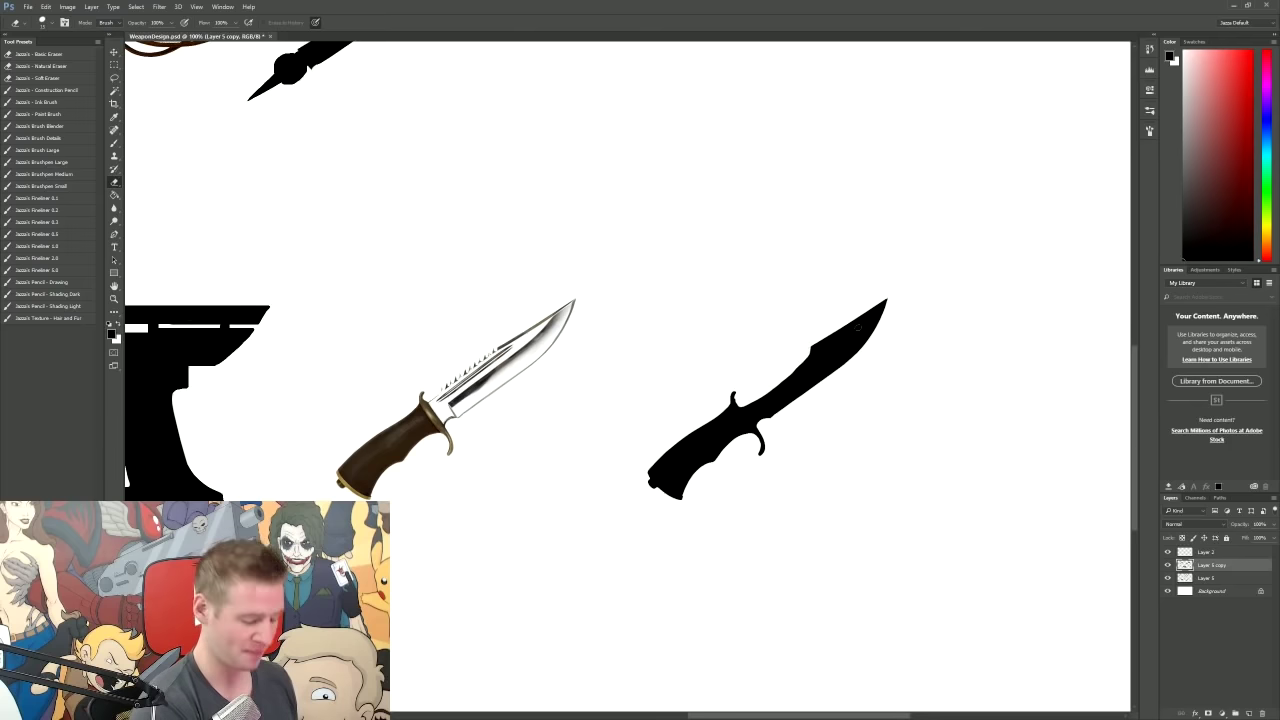
key("b")
left_click_drag(790, 375, 884, 297)
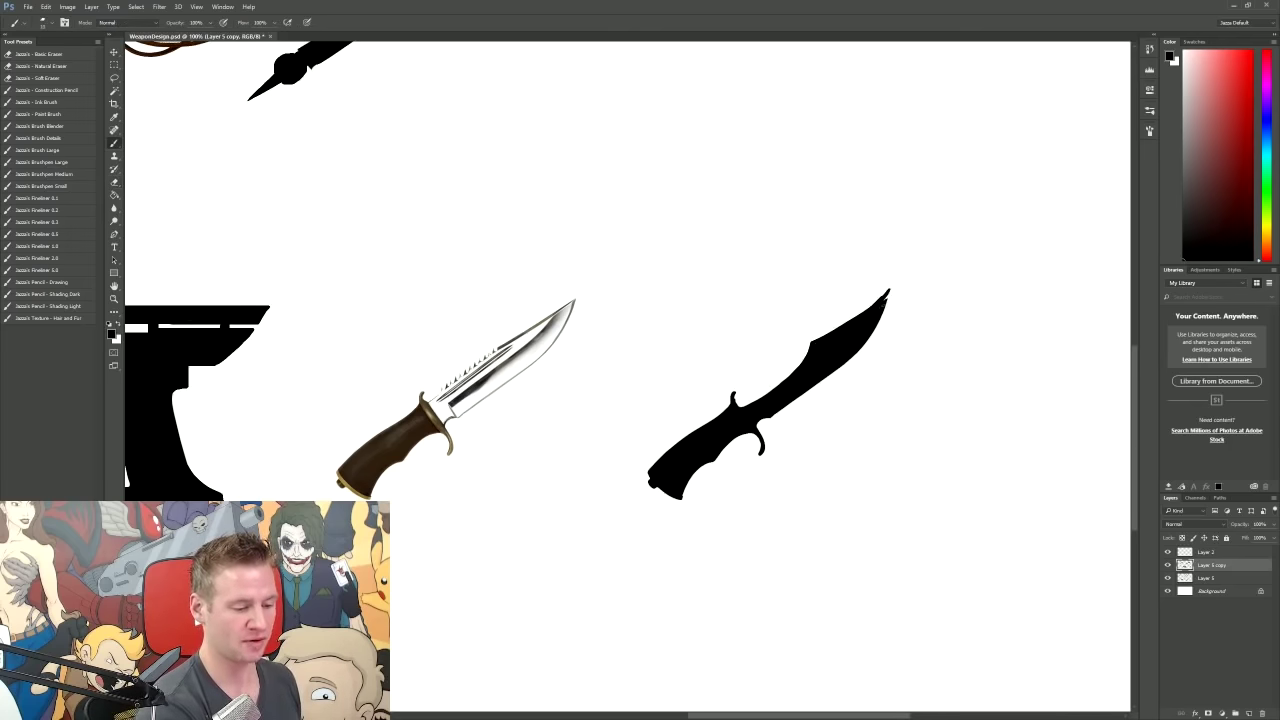
key("e")
left_click_drag(765, 395, 810, 348)
key("b")
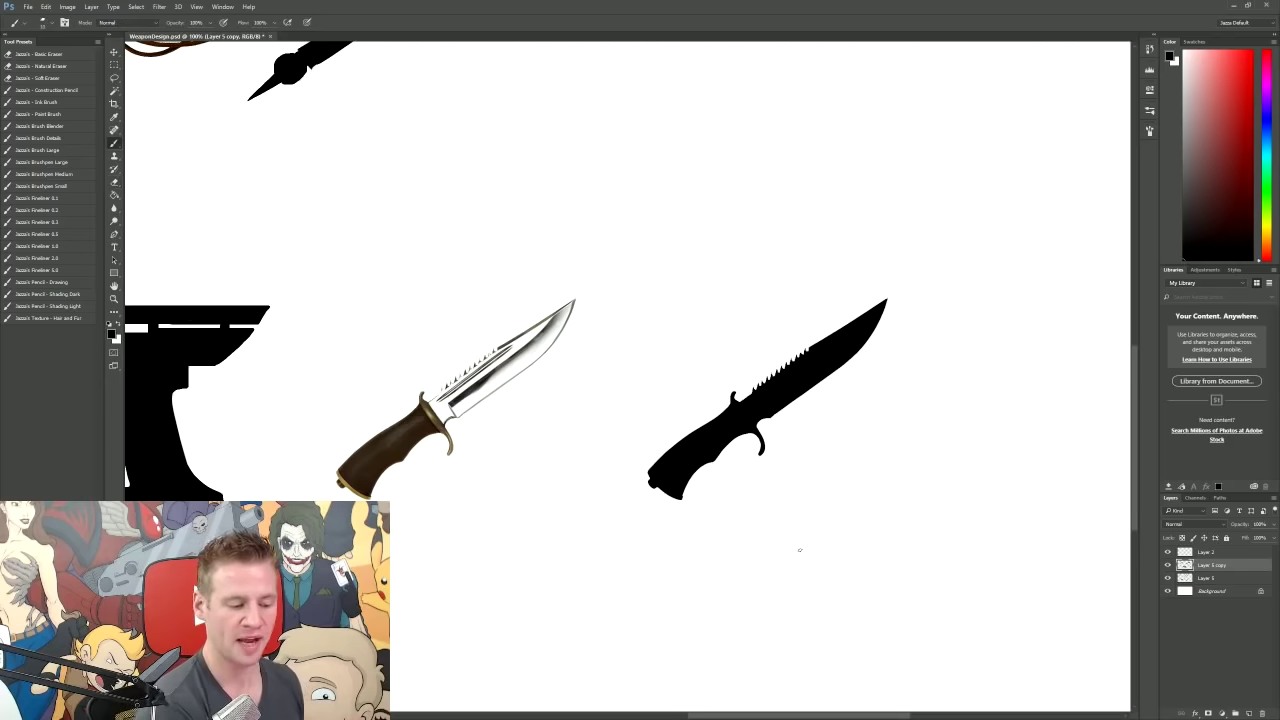
mouse_move(771, 446)
left_mouse_down()
mouse_move(829, 412)
mouse_move(891, 336)
mouse_move(904, 280)
mouse_move(794, 330)
mouse_move(734, 378)
left_mouse_up()
key("ctrl+alt+z")
key("ctrl+alt+z")
key("ctrl+alt+z")
key("ctrl+alt+z")
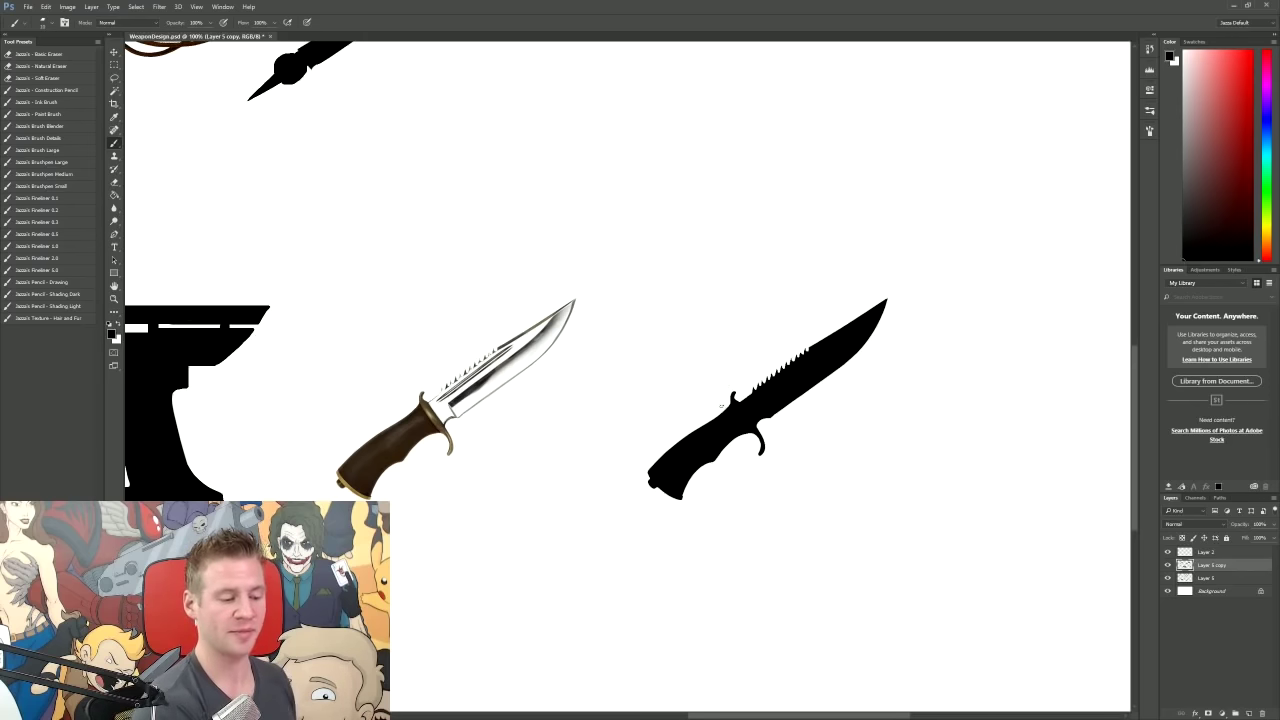
mouse_move(683, 260)
left_mouse_down()
mouse_move(835, 175)
mouse_move(795, 254)
mouse_move(748, 278)
left_mouse_up()
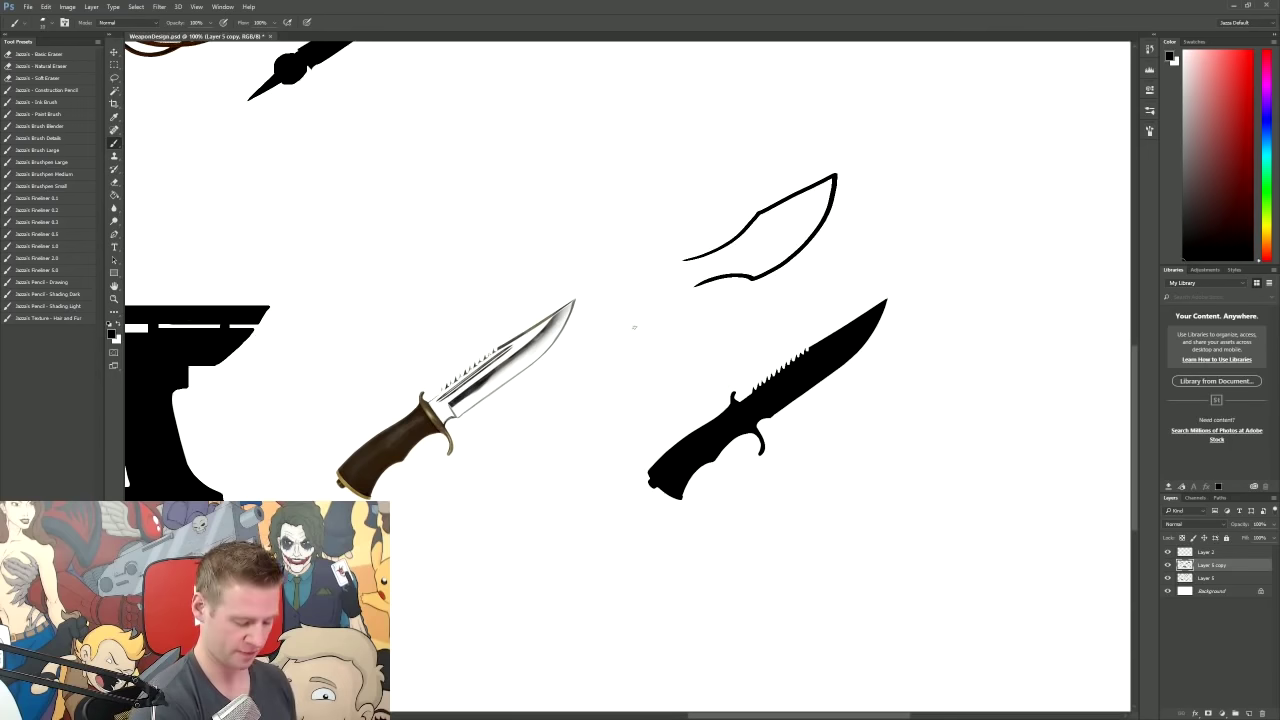
key("ctrl+z")
Step: Erase the serrations from the knife's spine, then outline a longer, wider curved blade with a stepped lower edge and fill it black
key("e")
mouse_move(742, 400)
left_mouse_down()
mouse_move(798, 349)
mouse_move(743, 398)
mouse_move(823, 333)
left_mouse_up()
key("b")
left_click_drag(758, 396, 904, 264)
key("ctrl+z")
left_click_drag(826, 333, 906, 261)
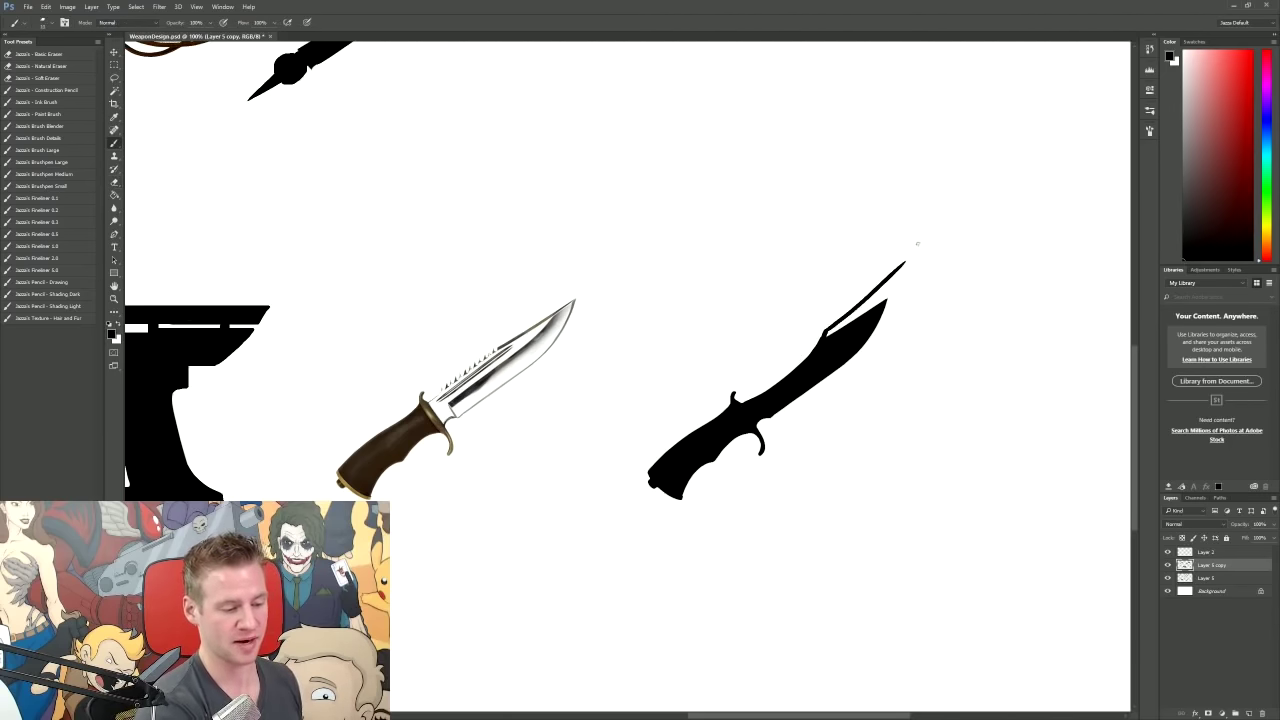
key("ctrl+z")
mouse_move(826, 333)
left_mouse_down()
mouse_move(925, 248)
mouse_move(860, 358)
mouse_move(766, 420)
mouse_move(800, 397)
left_mouse_up()
key("e")
key("b")
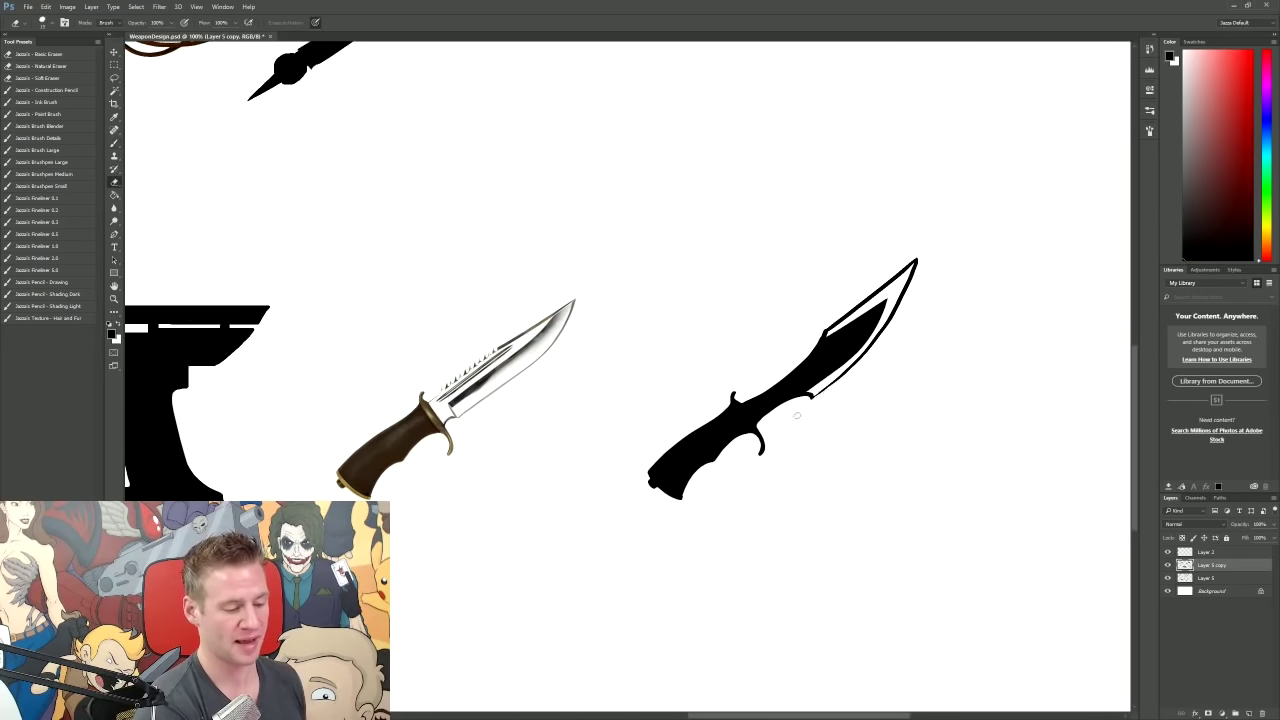
Step: Erase along the knife blade's cutting edge until it narrows smoothly into a sharp, slender tip
key("e")
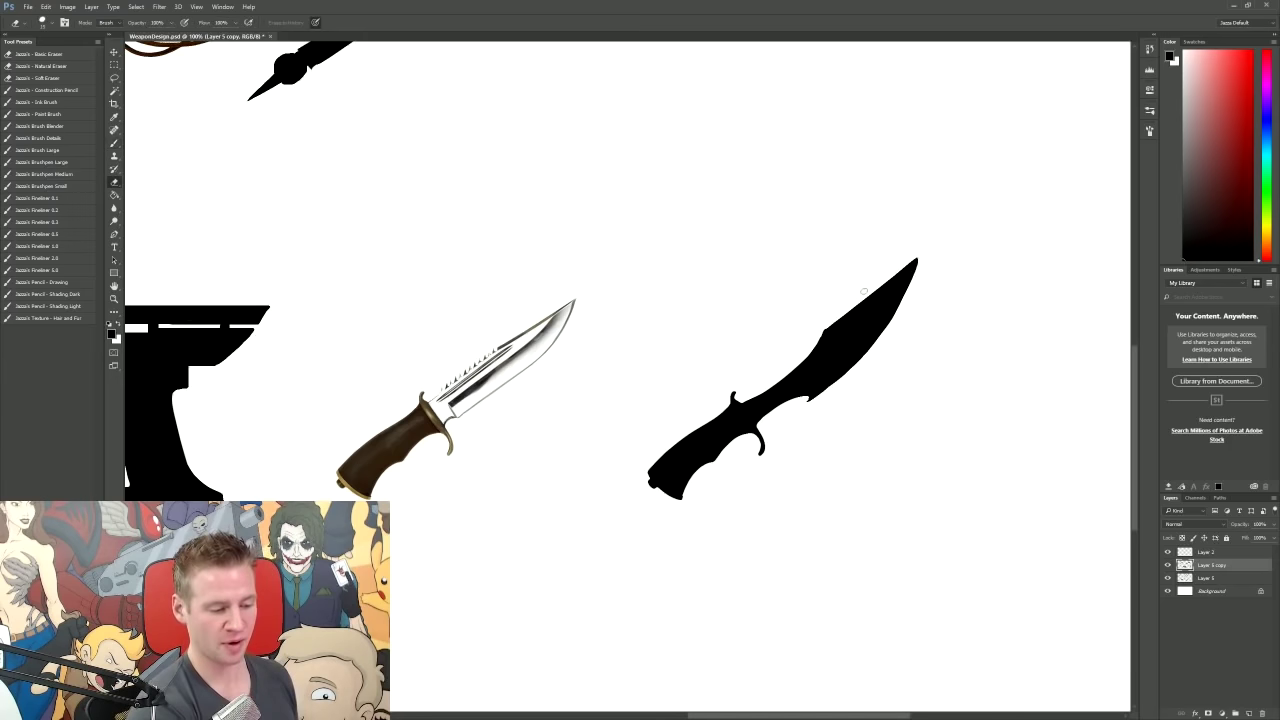
mouse_move(920, 259)
left_mouse_down()
mouse_move(856, 364)
mouse_move(889, 307)
left_mouse_up()
mouse_move(822, 392)
left_mouse_down()
mouse_move(894, 304)
mouse_move(812, 415)
left_mouse_up()
key("ctrl+alt+z")
key("ctrl+alt+z")
left_click_drag(903, 298, 797, 416)
key("ctrl+alt+z")
left_click_drag(921, 266, 836, 389)
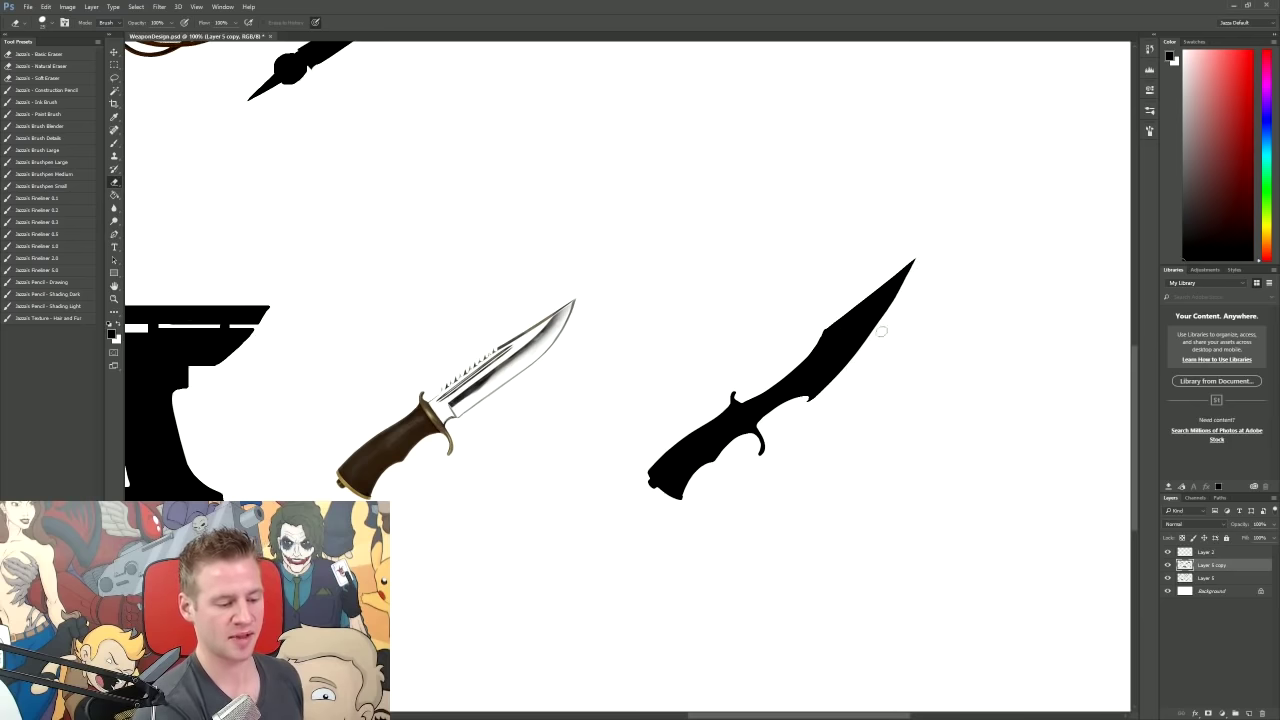
left_click_drag(909, 286, 795, 428)
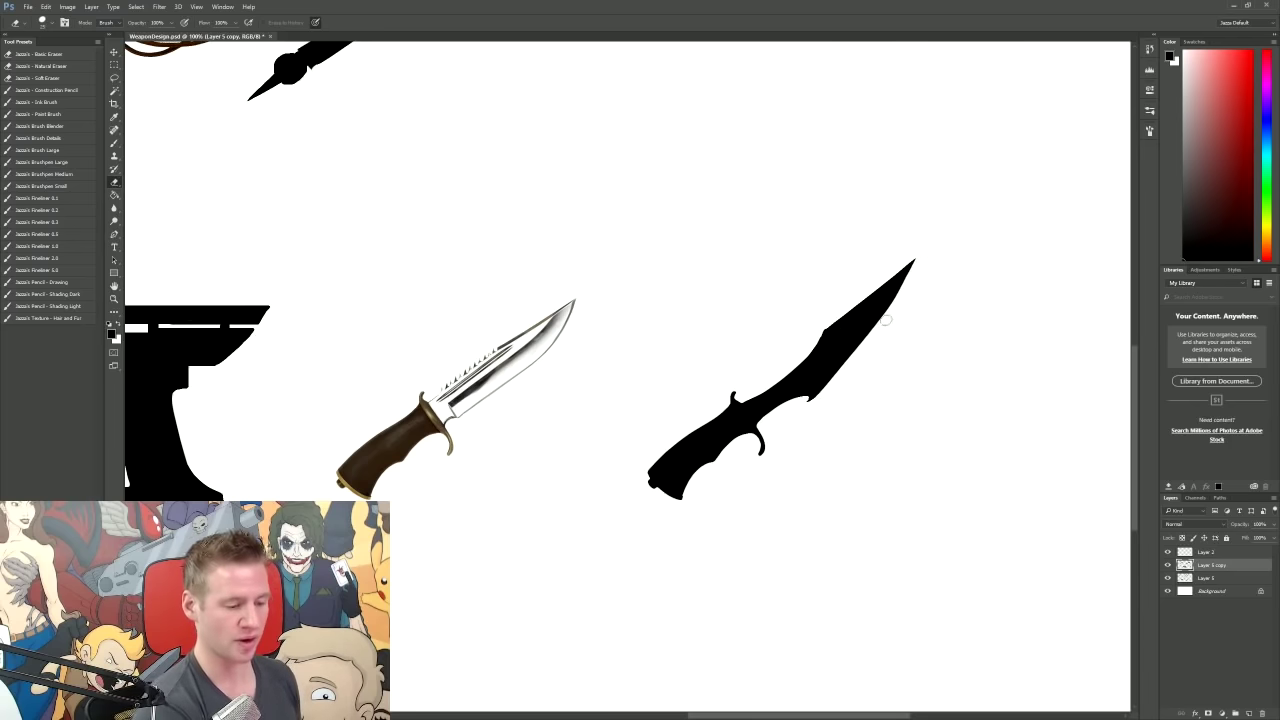
key("ctrl+alt+z")
key("ctrl+alt+z")
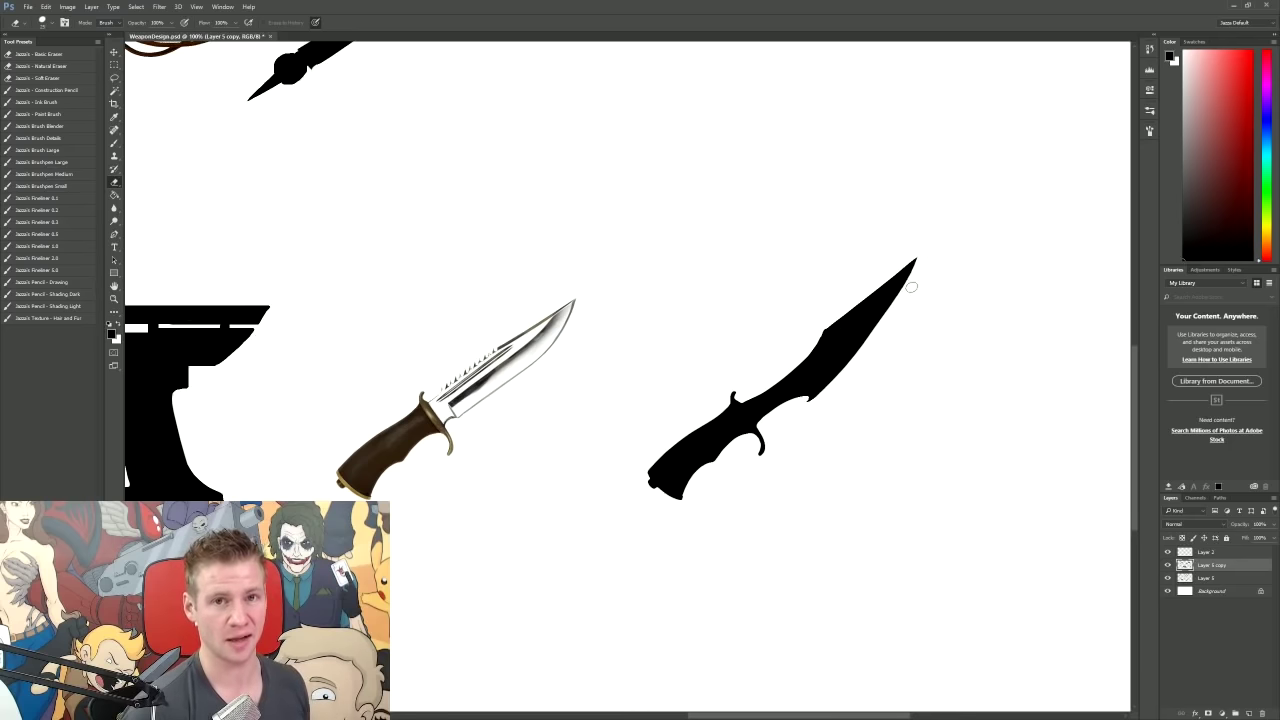
left_click_drag(909, 285, 778, 438)
key("b")
Step: Trim the blade's edge and the handle's underside, then repaint the handle as a slim curve bending downward at its end
key("e")
mouse_move(914, 260)
left_mouse_down()
mouse_move(690, 480)
mouse_move(710, 465)
left_mouse_up()
mouse_move(663, 508)
left_mouse_down()
mouse_move(746, 438)
mouse_move(648, 506)
left_mouse_up()
key("b")
mouse_move(675, 446)
left_mouse_down()
mouse_move(648, 492)
mouse_move(652, 515)
left_mouse_up()
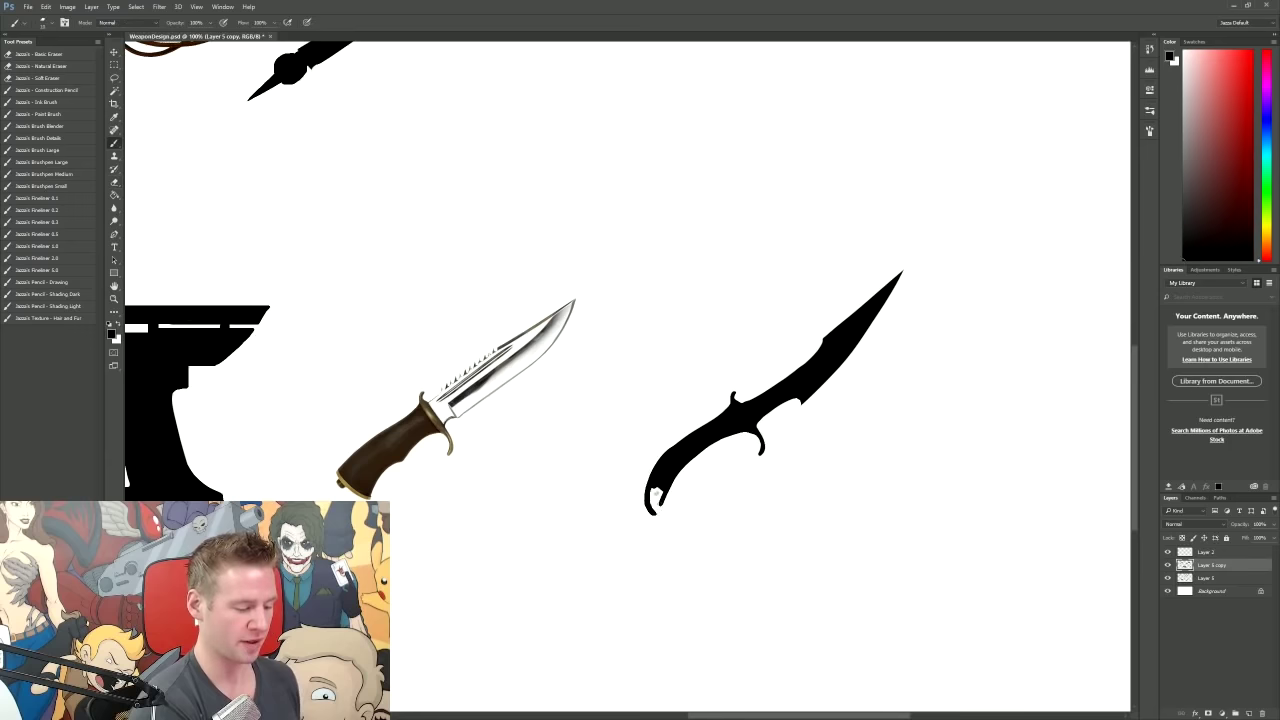
key("e")
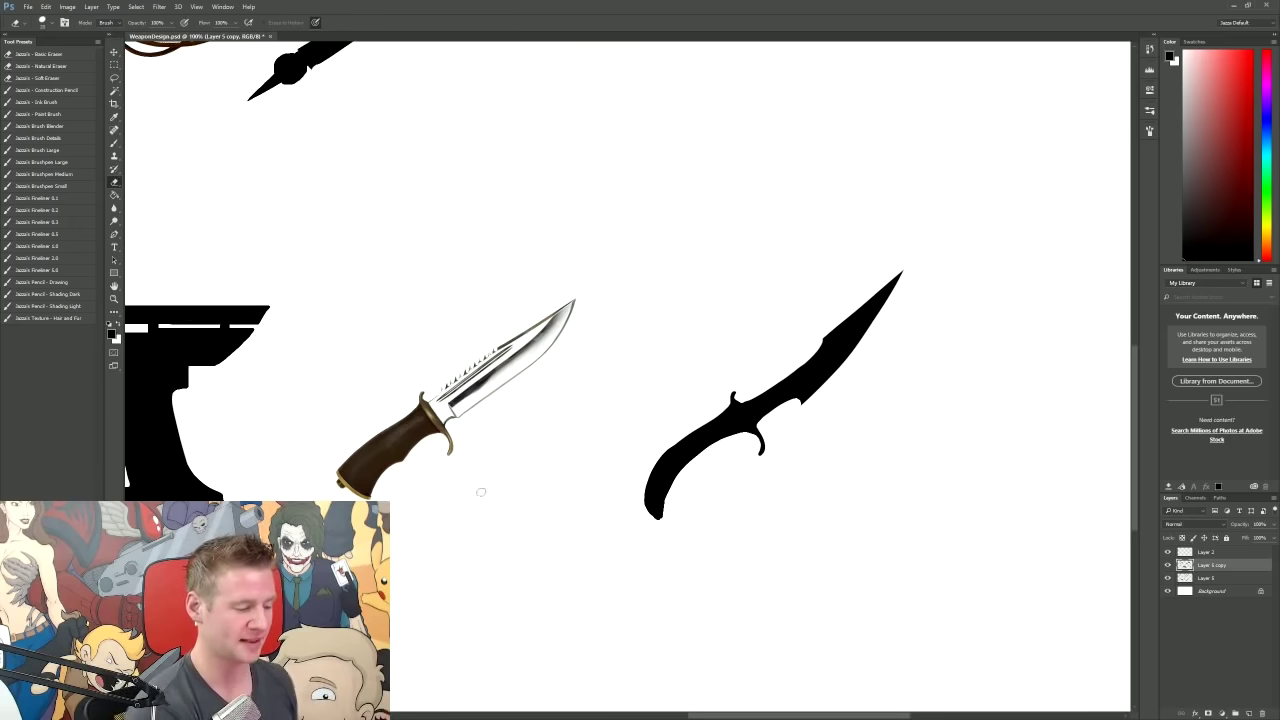
key("b")
mouse_move(608, 461)
left_mouse_down()
mouse_move(624, 424)
mouse_move(672, 382)
mouse_move(769, 341)
mouse_move(866, 231)
left_mouse_up()
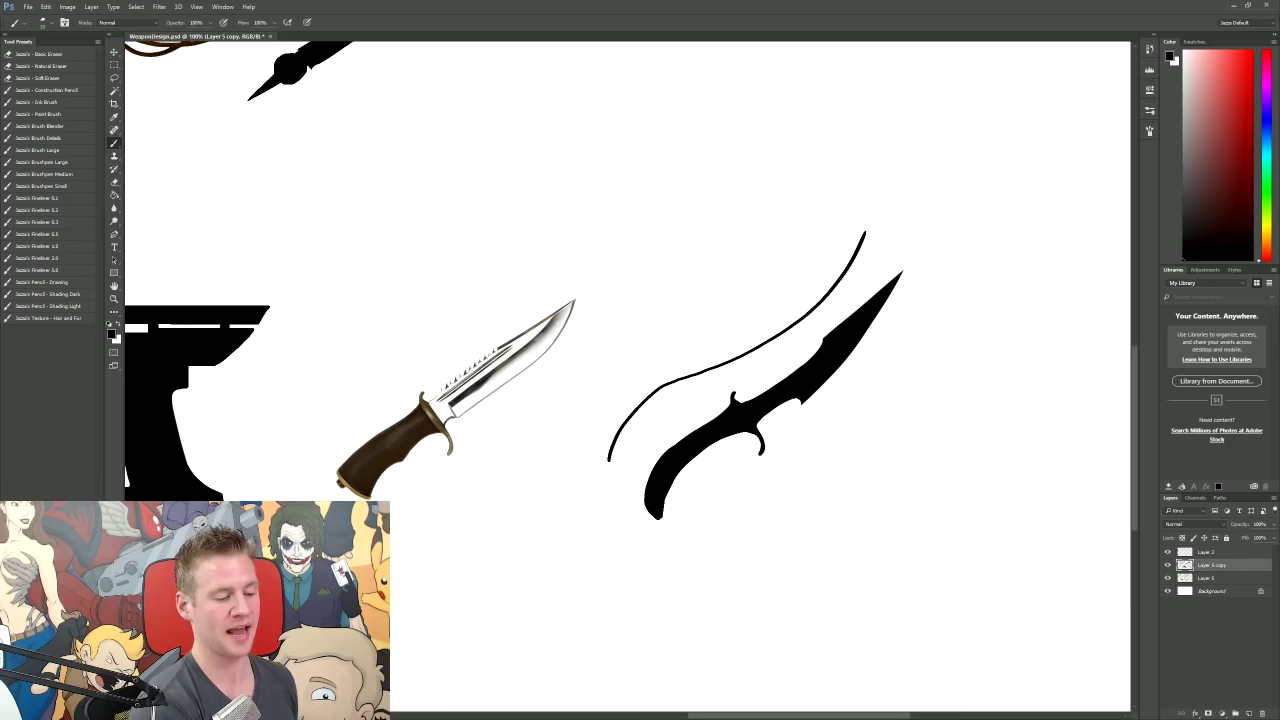
key("ctrl+z")
Step: Erase along the knife handle's underside so it forms a smooth arc tapering to a pointed end
key("e")
left_click_drag(726, 440, 660, 515)
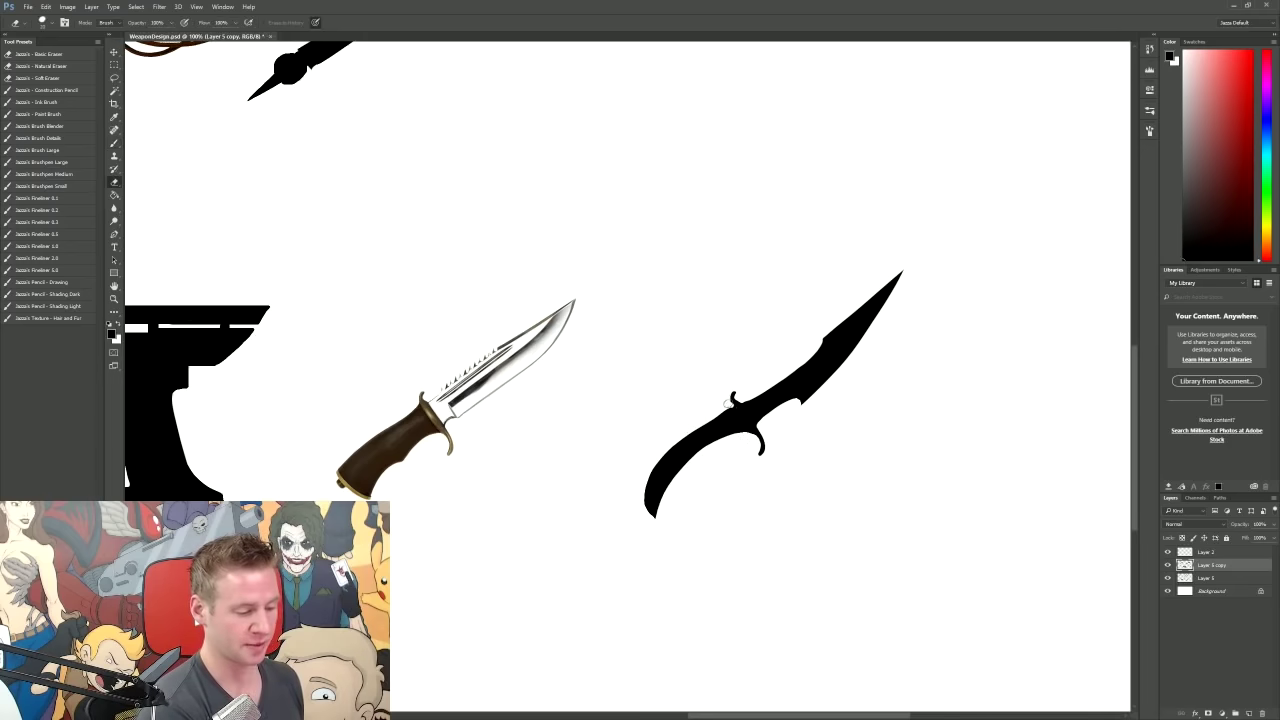
key("b")
Step: Erase the knife's upper guard prong and reshape the lower prong into a short, thick spur
key("e")
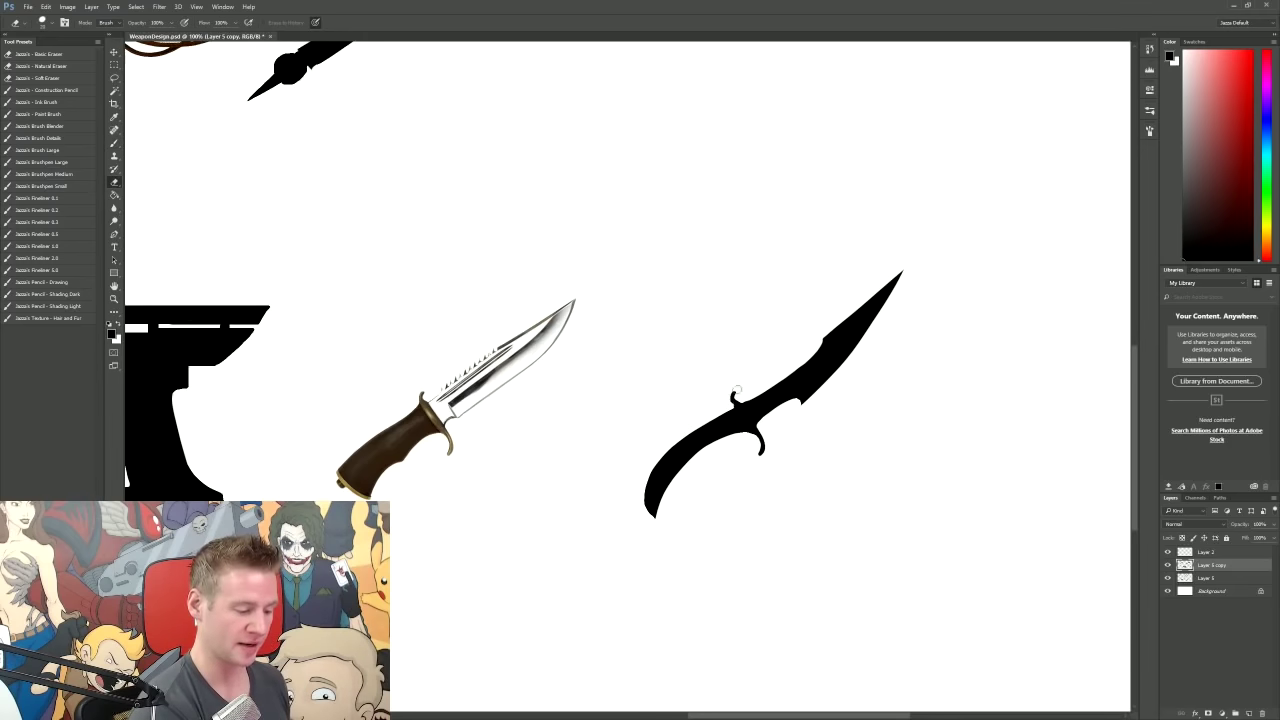
mouse_move(738, 387)
left_mouse_down()
mouse_move(775, 430)
mouse_move(748, 434)
mouse_move(772, 420)
mouse_move(742, 436)
mouse_move(761, 452)
mouse_move(750, 442)
mouse_move(771, 403)
mouse_move(753, 442)
left_mouse_up()
key("b")
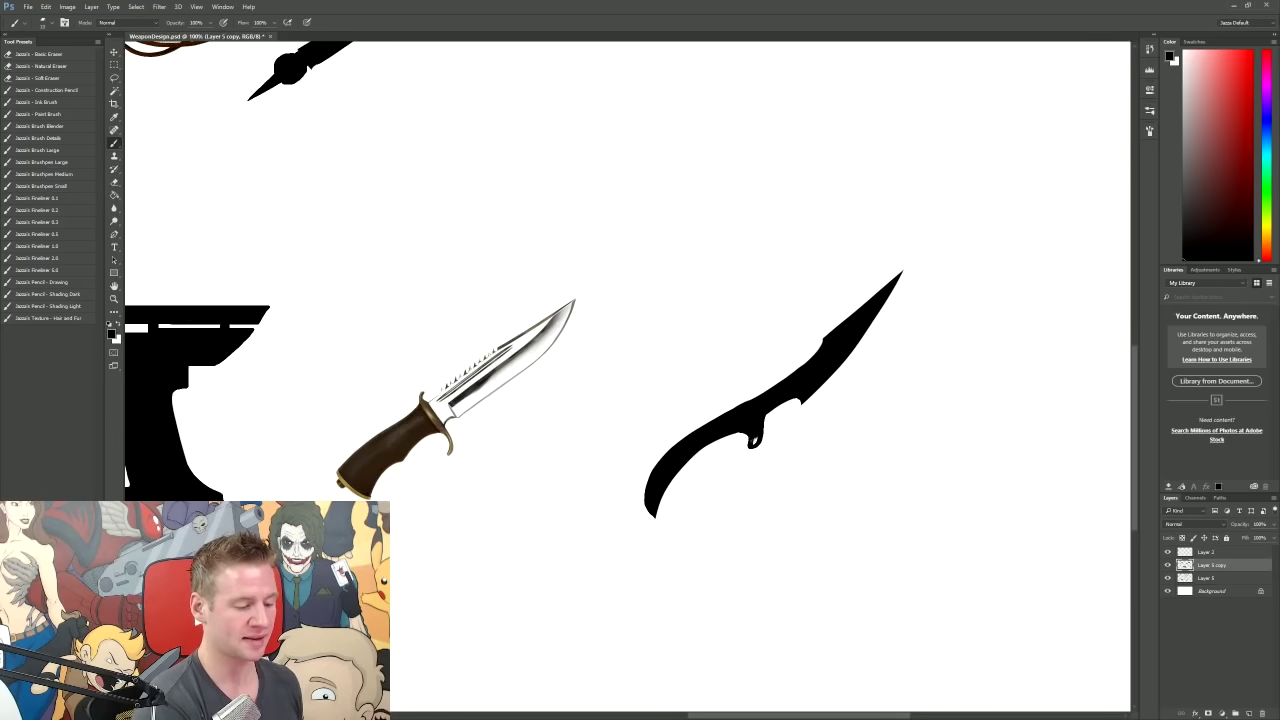
key("e")
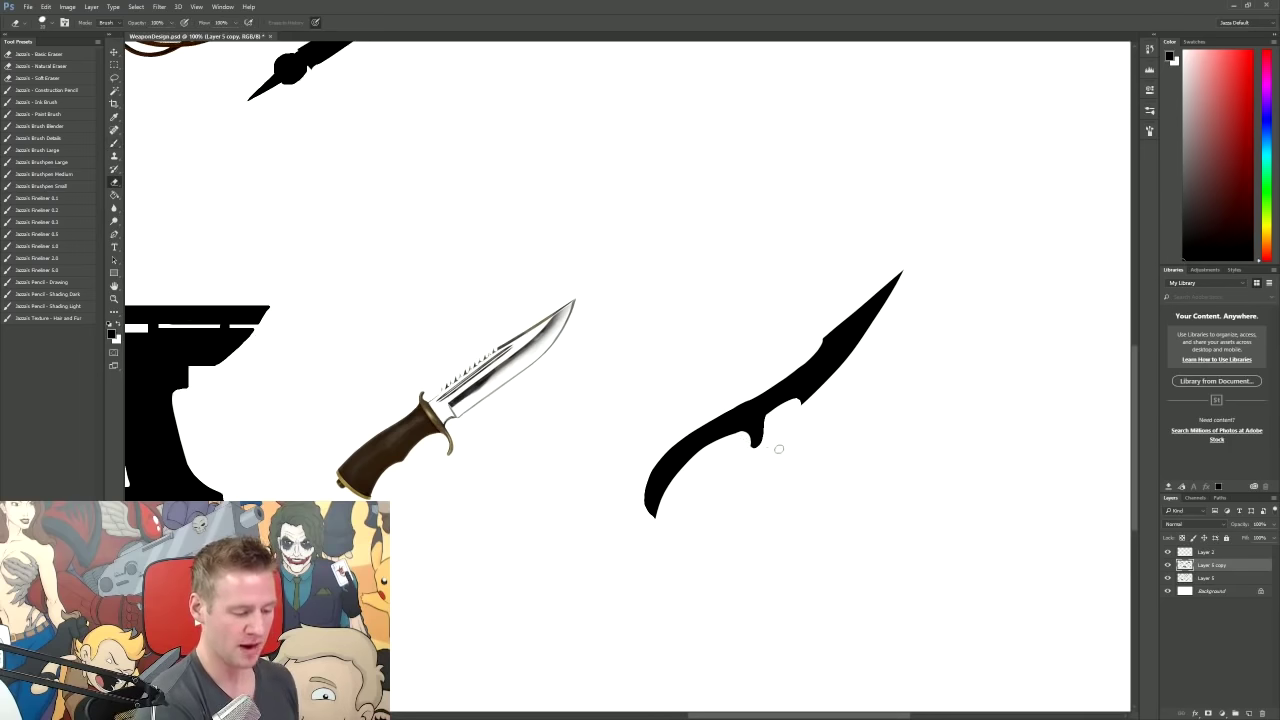
Step: Build up the knife's guard joint with black paint and extend the handle's end into a slim, downward-curving pointed hook
key("b")
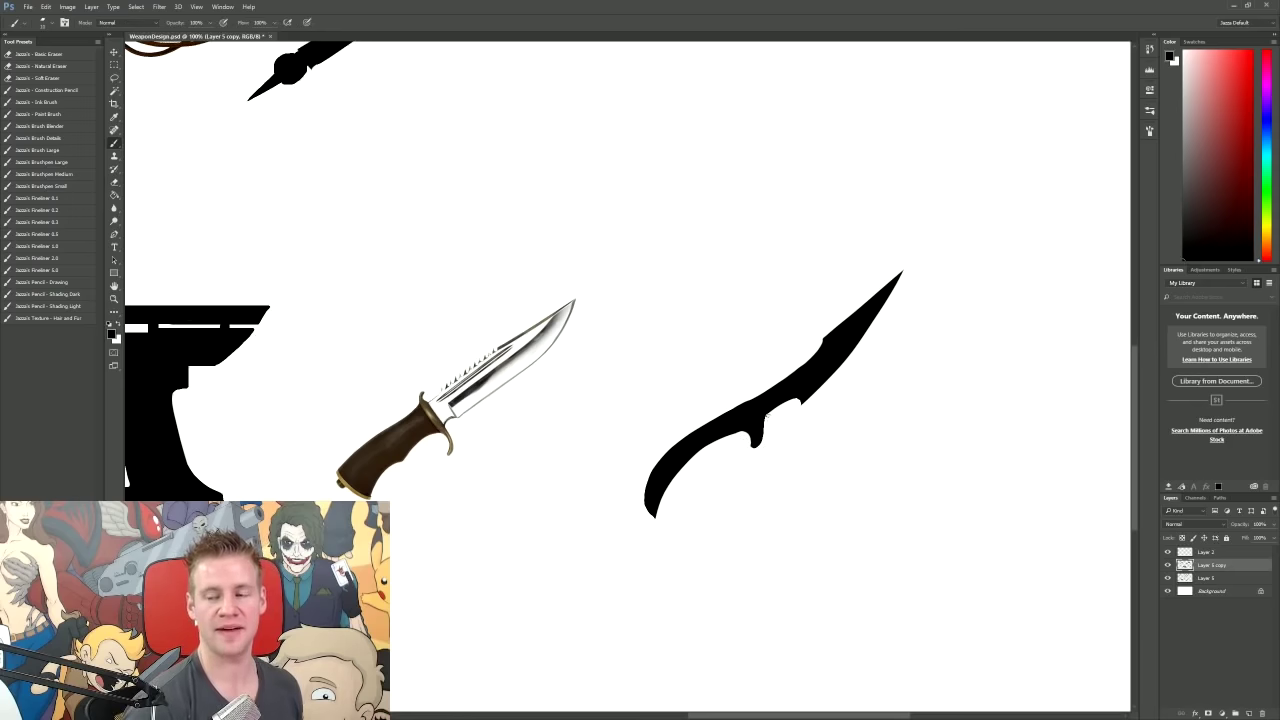
left_click_drag(728, 409, 758, 396)
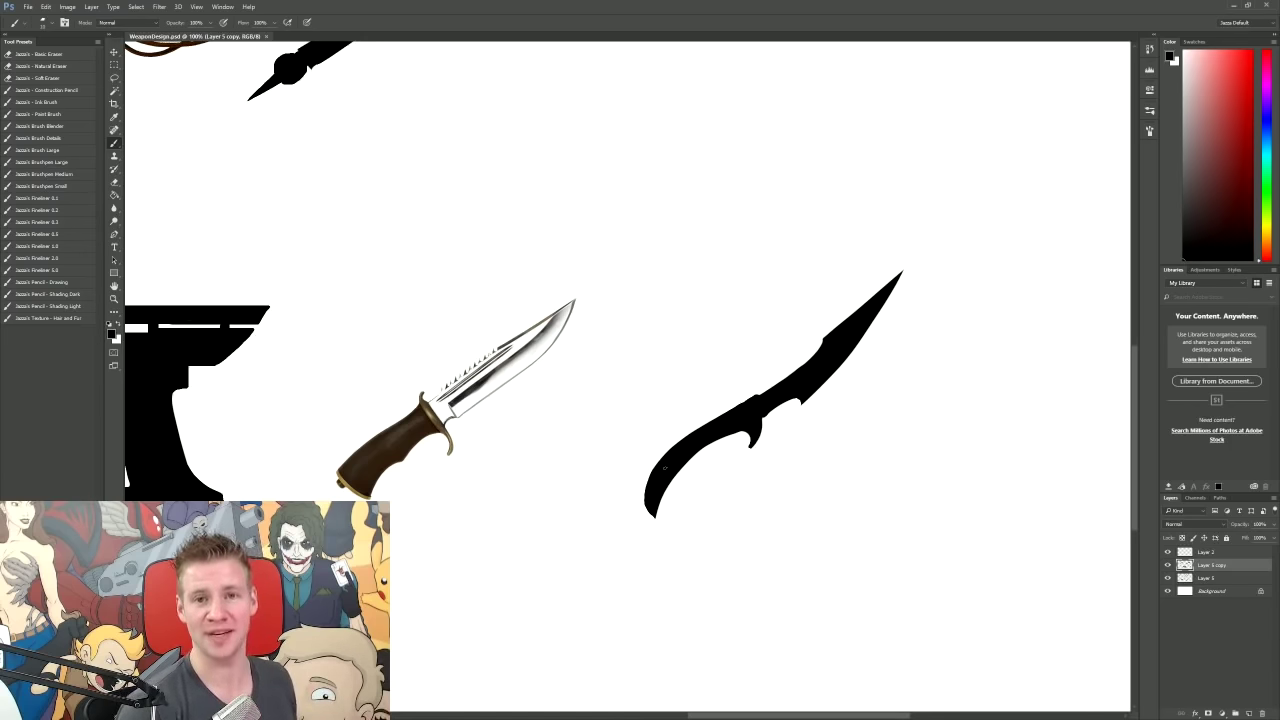
mouse_move(650, 506)
left_mouse_down()
mouse_move(680, 536)
mouse_move(666, 506)
mouse_move(666, 530)
mouse_move(672, 506)
mouse_move(686, 546)
left_mouse_up()
key("ctrl+z")
key("e")
key("b")
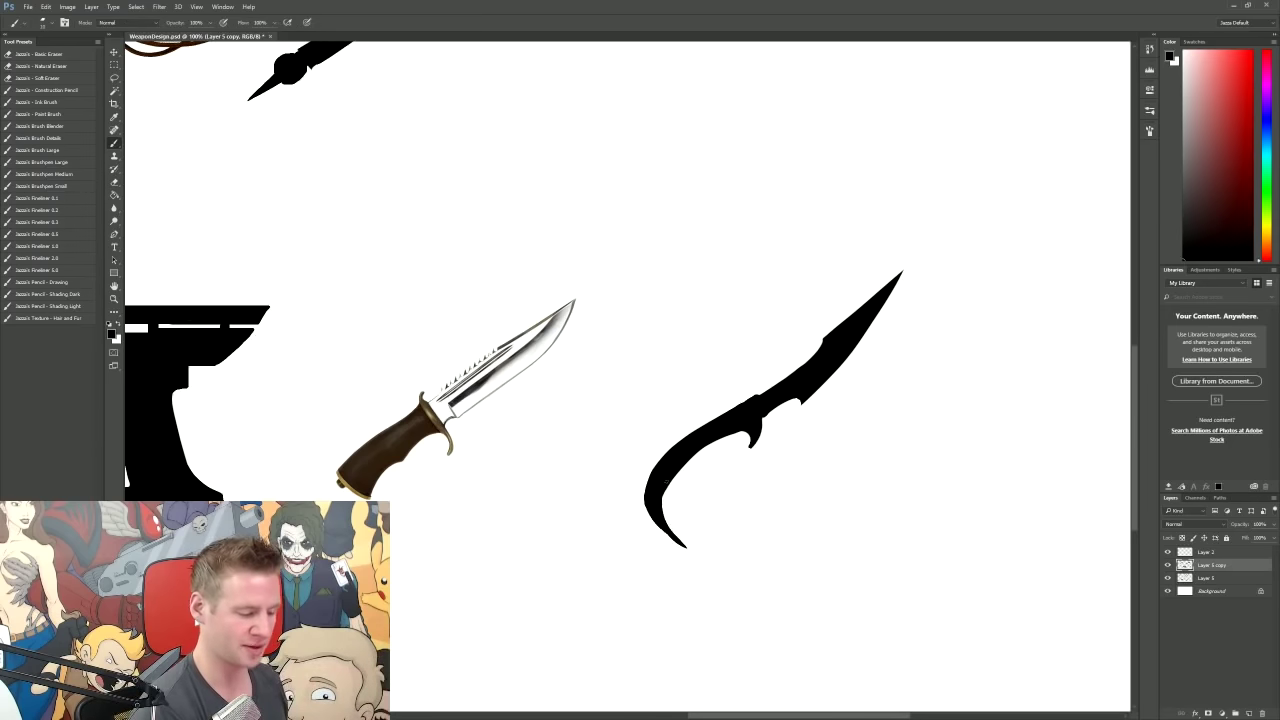
key("ctrl+z")
key("l")
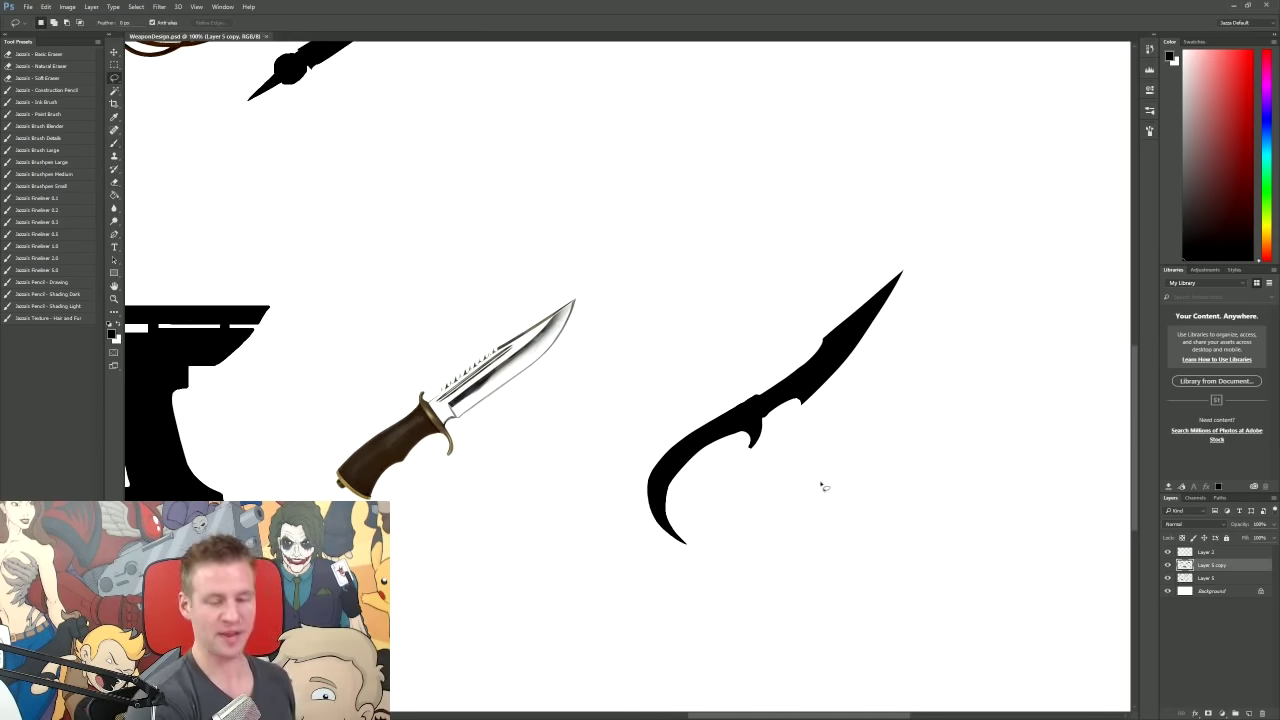
key("e")
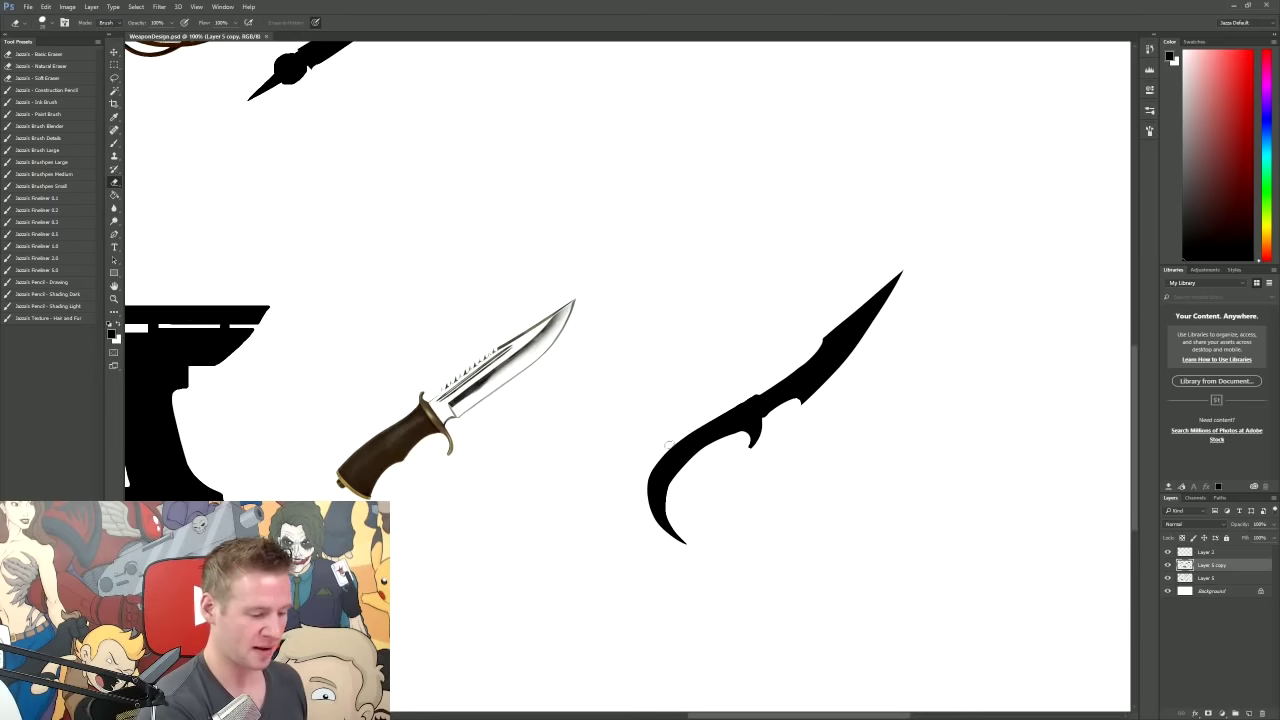
key("b")
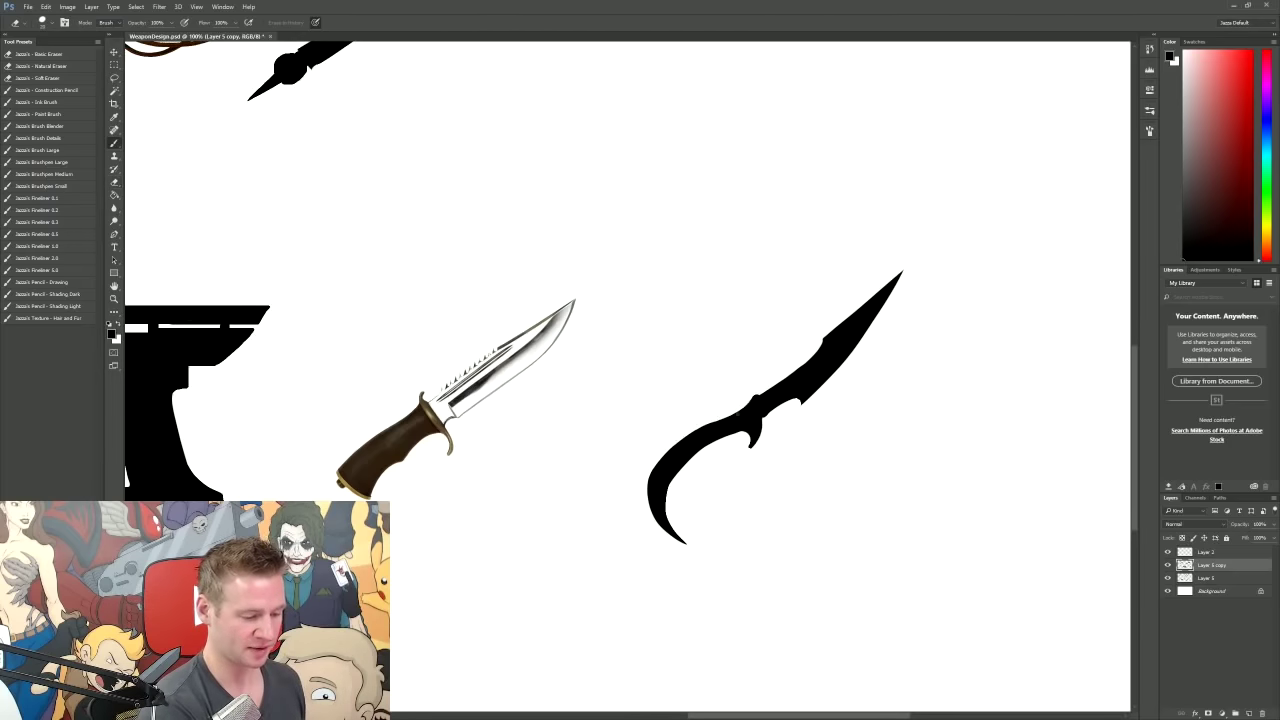
Step: Examine the four finished silhouettes without the reference weapons, and show the references again
key("m")
key("ctrl+minus")
key("ctrl+minus")
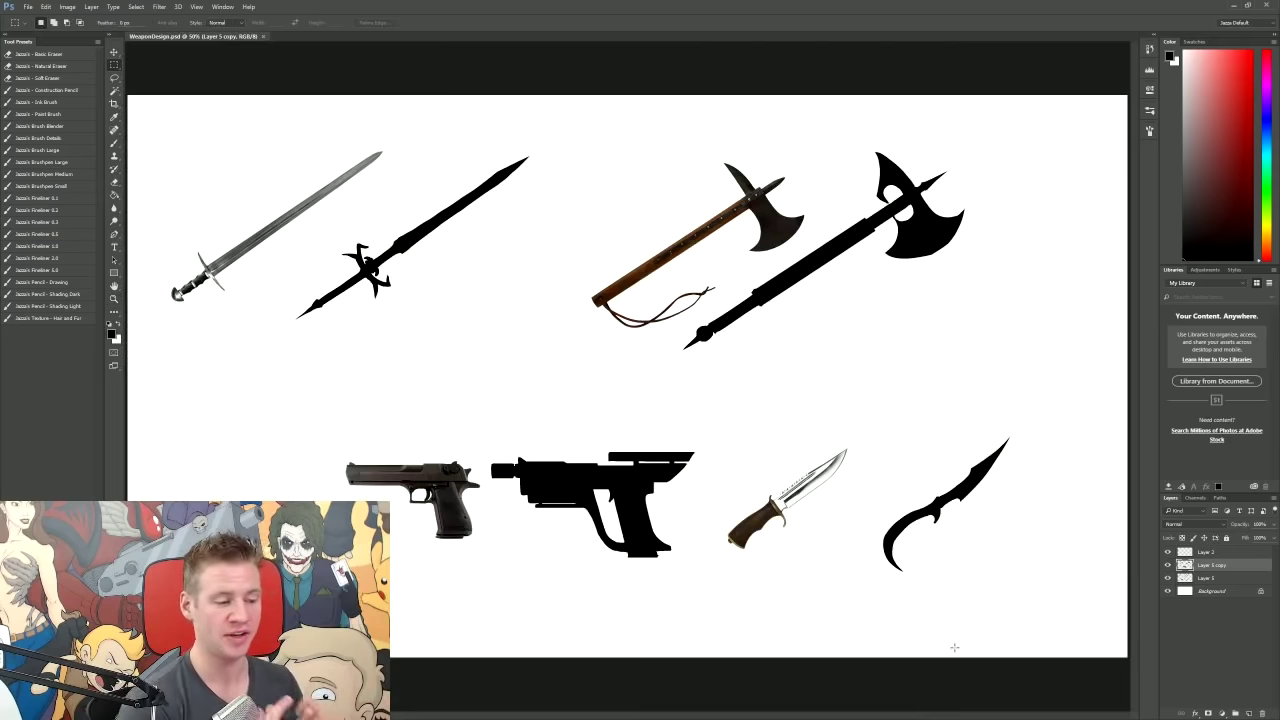
left_click(1167, 578)
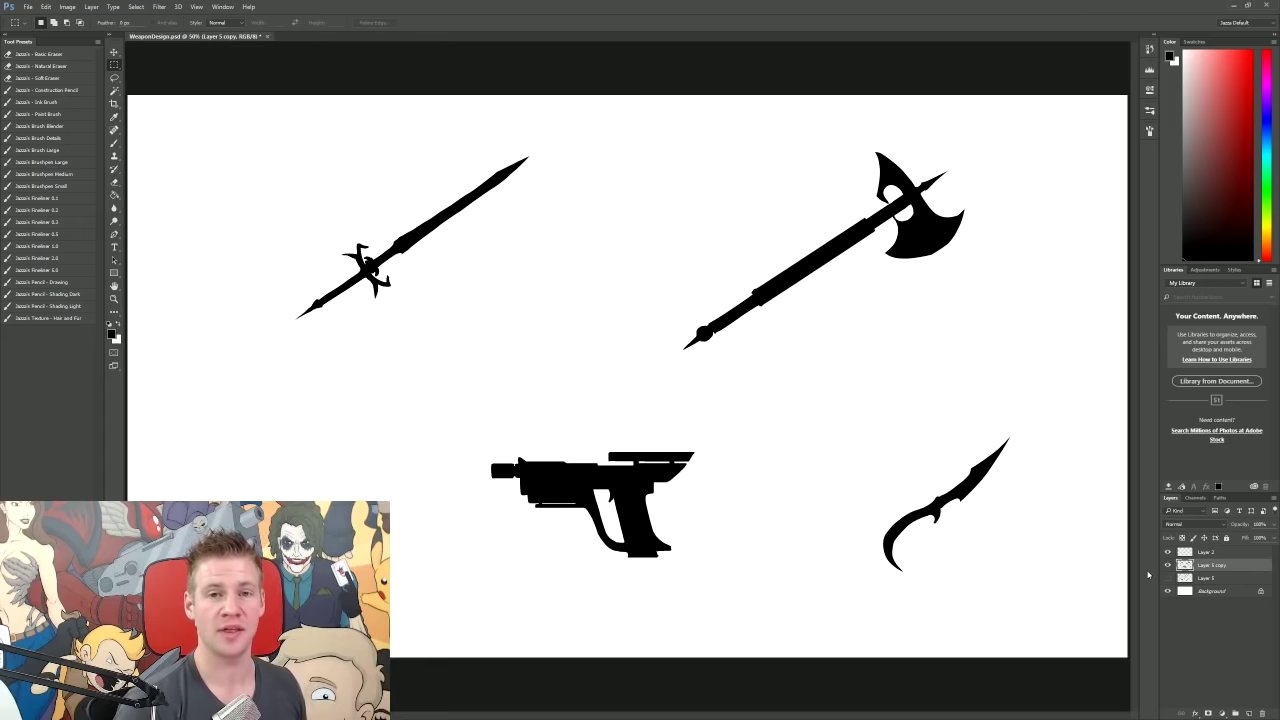
left_click(1167, 578)
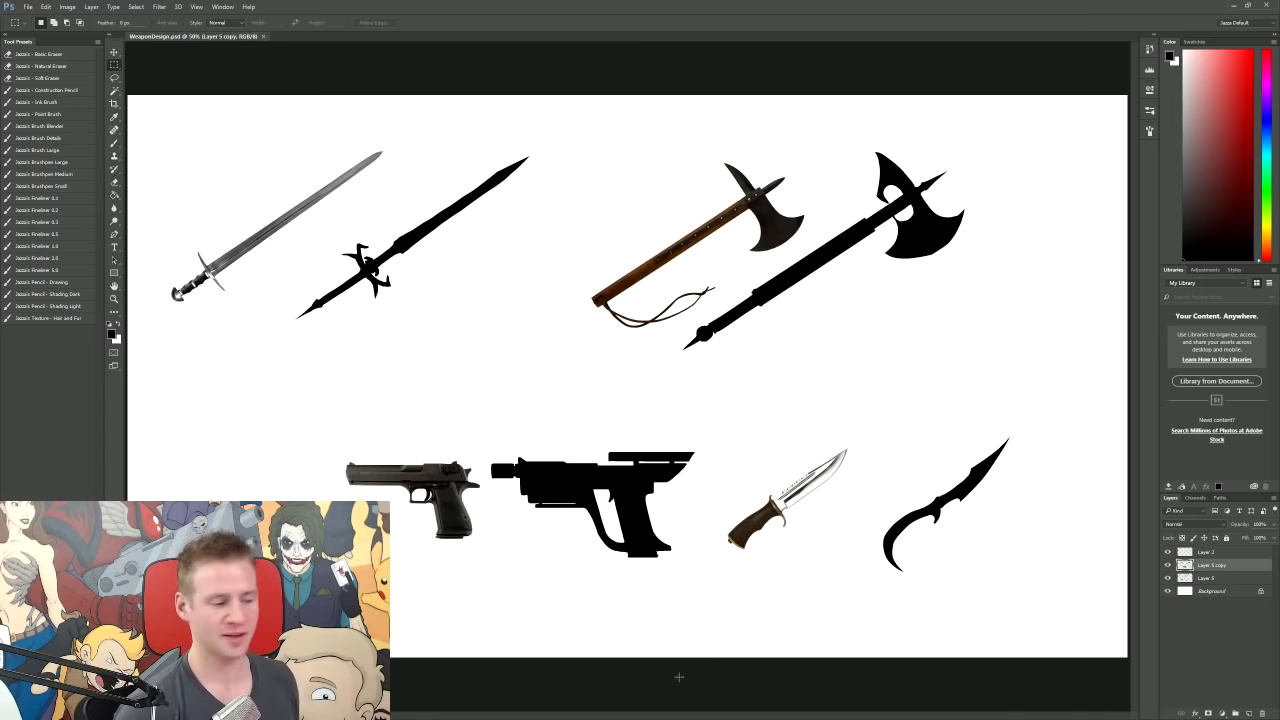
Step: Lower the silhouette layer's opacity until the sword shape is light grey, and make Layer 2 the active layer
key("b")
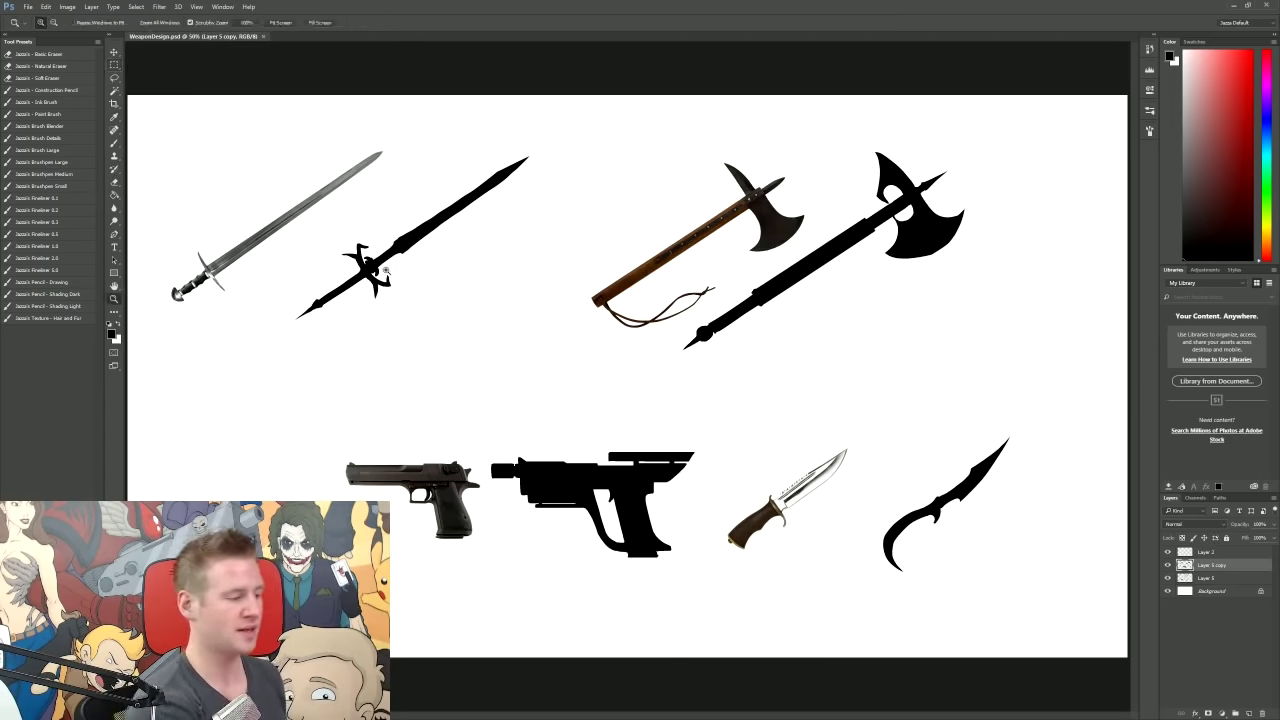
scroll(372, 270, "up", 1)
scroll(370, 266, "up", 1)
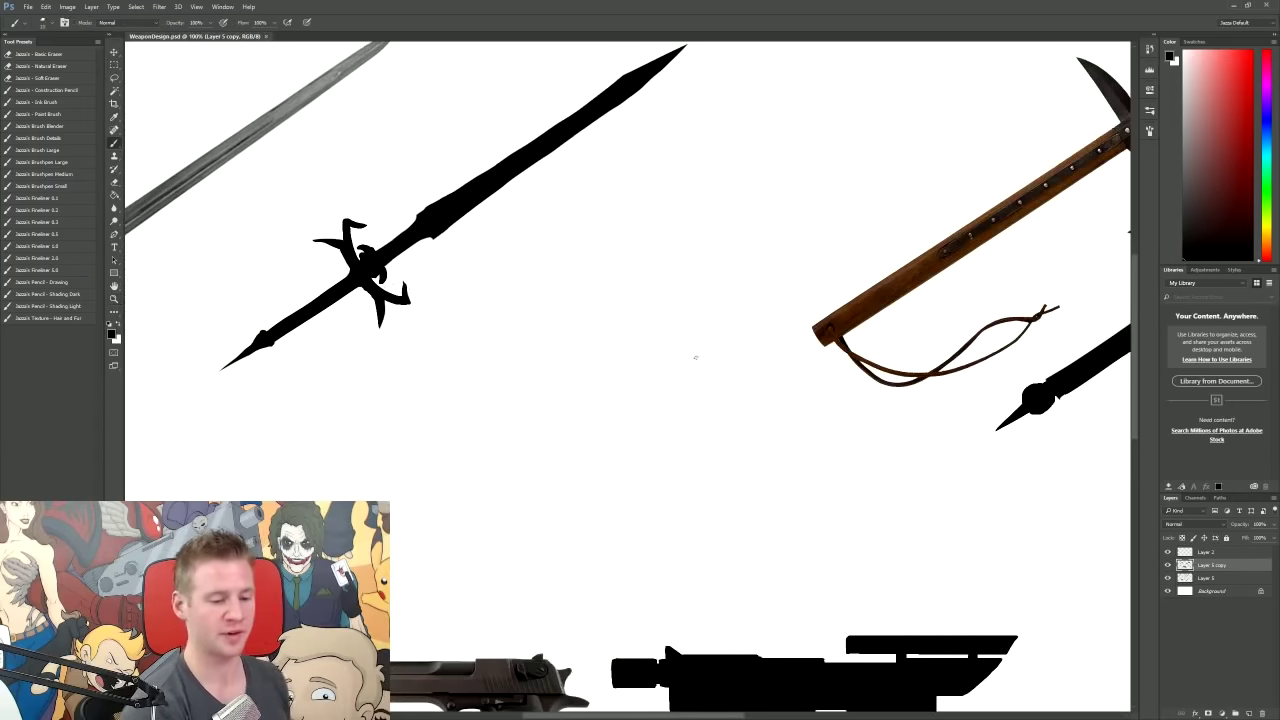
left_click_drag(1133, 308, 1134, 281)
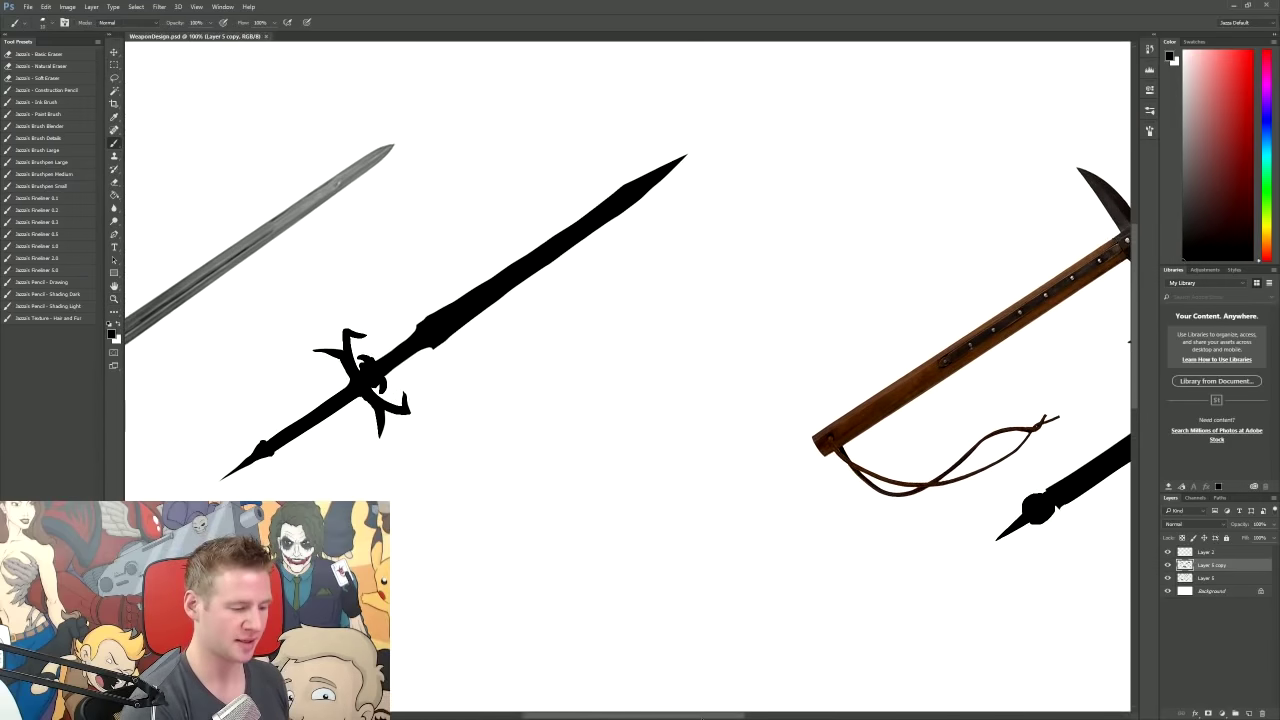
left_click_drag(704, 714, 654, 714)
left_click(1275, 525)
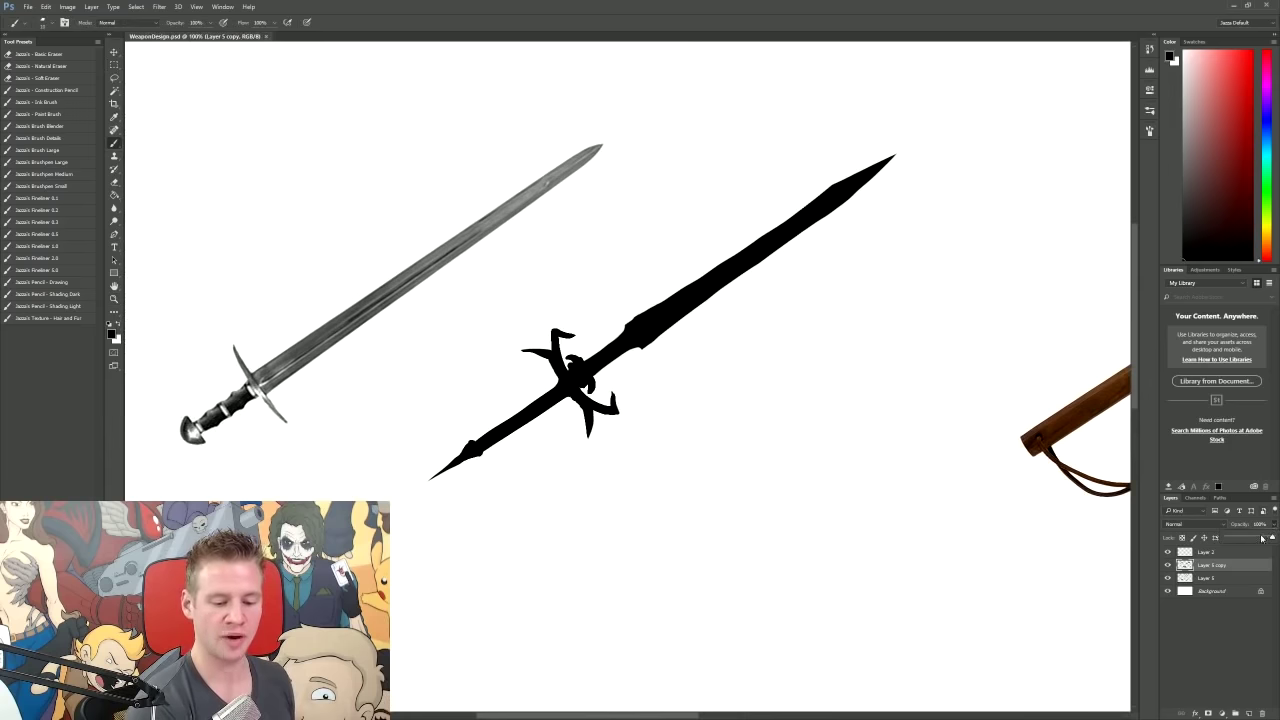
left_click_drag(1261, 540, 1237, 541)
left_click(1205, 552)
Step: Choose the Jazza's Pencil - Drawing preset, test it with blue scribbles beside the sword, and undo them
mouse_move(726, 292)
left_mouse_down()
mouse_move(706, 369)
mouse_move(686, 418)
left_mouse_up()
key("ctrl+z")
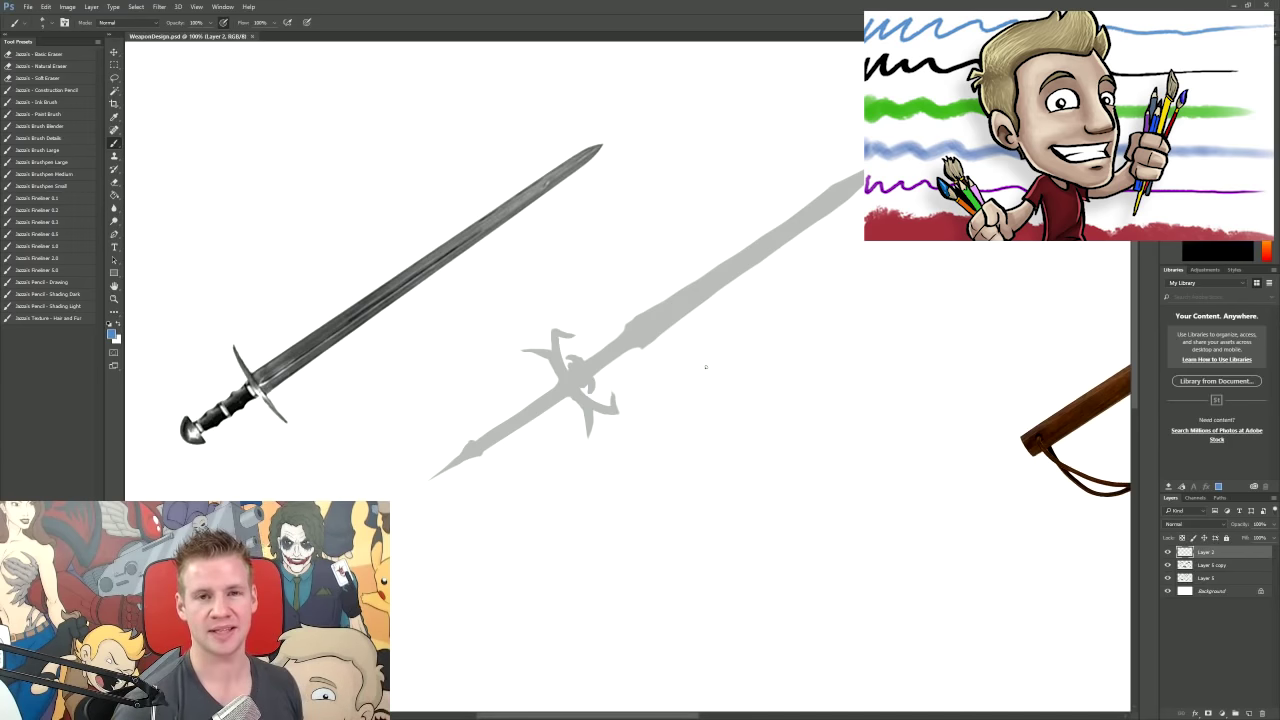
left_click_drag(720, 289, 716, 382)
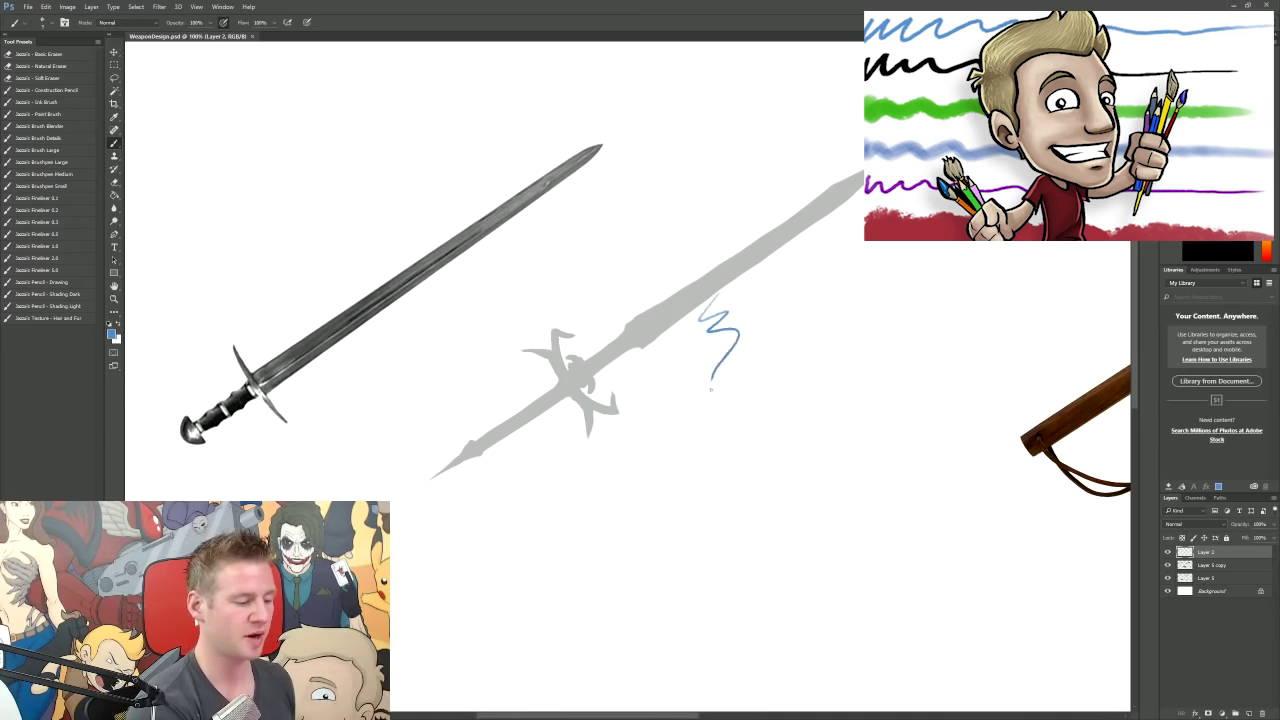
key("ctrl+z")
left_click(77, 284)
left_click_drag(718, 302, 700, 410)
key("ctrl+z")
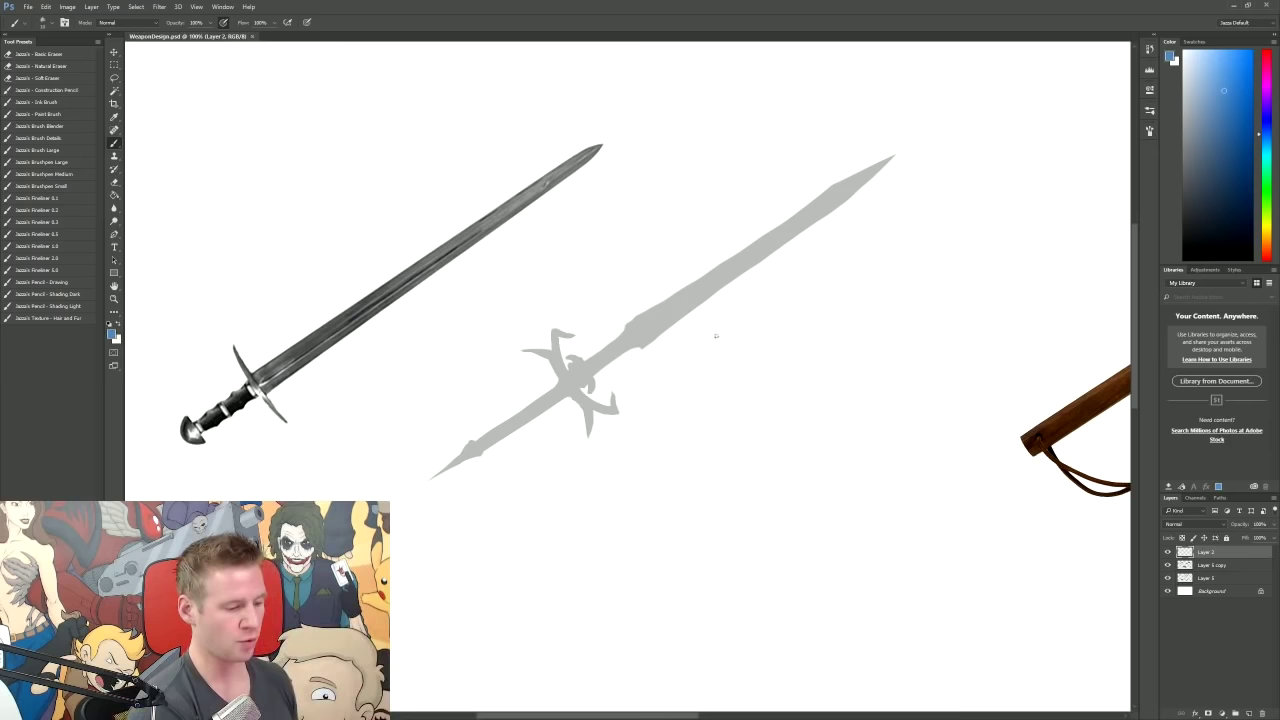
mouse_move(707, 310)
left_mouse_down()
mouse_move(668, 340)
mouse_move(665, 405)
left_mouse_up()
key("ctrl+z")
scroll(779, 540, "left", 1)
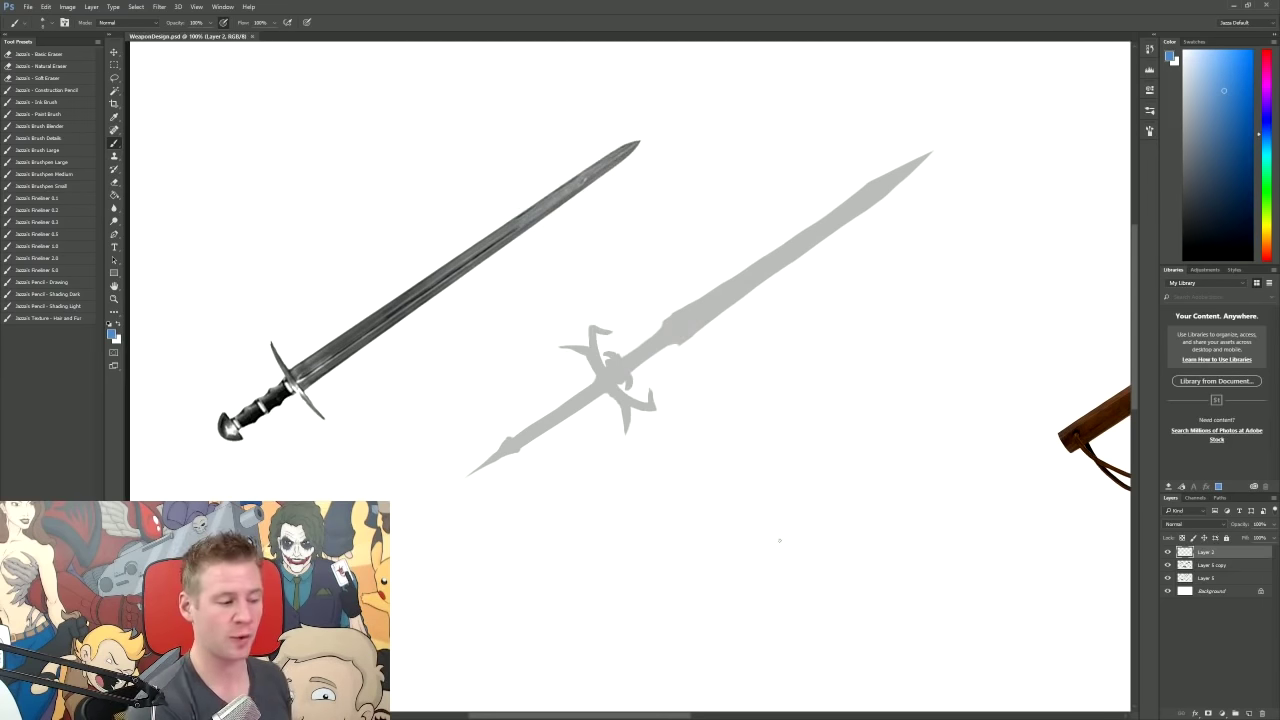
Step: Save the document and outline the sword's grip and the guard's lower edge in blue pencil
key("ctrl+s")
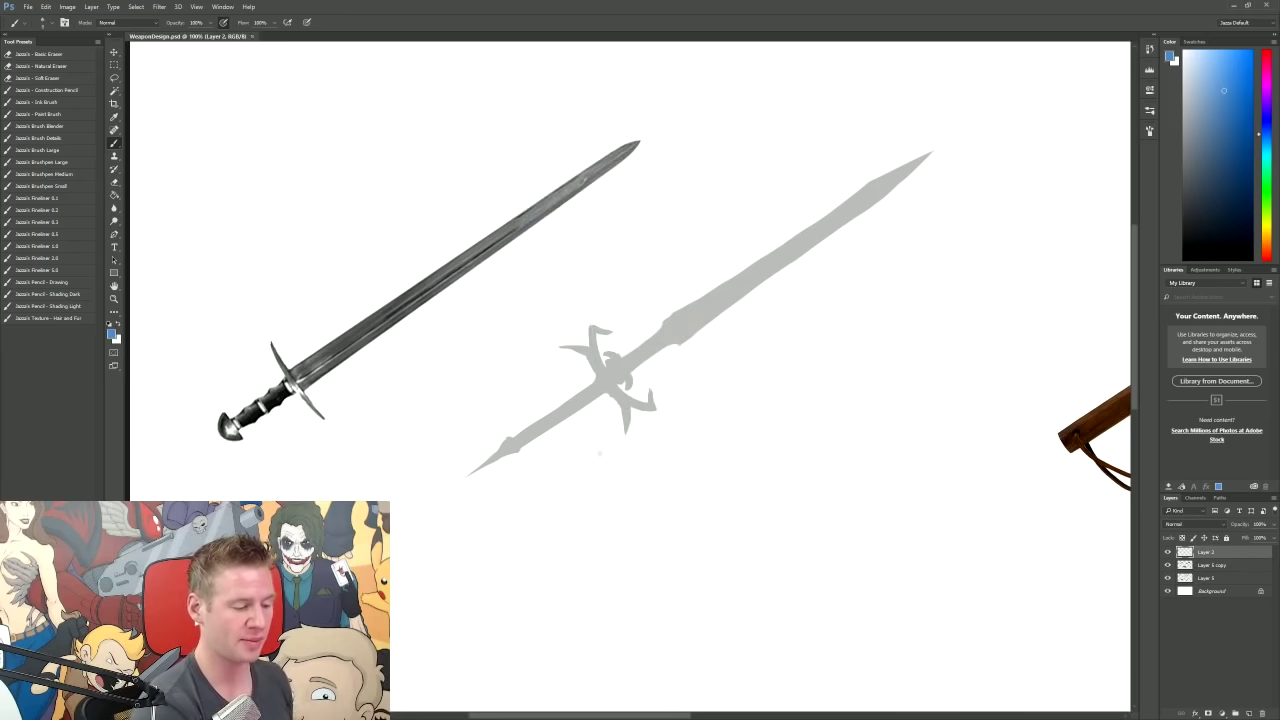
left_click_drag(597, 373, 619, 403)
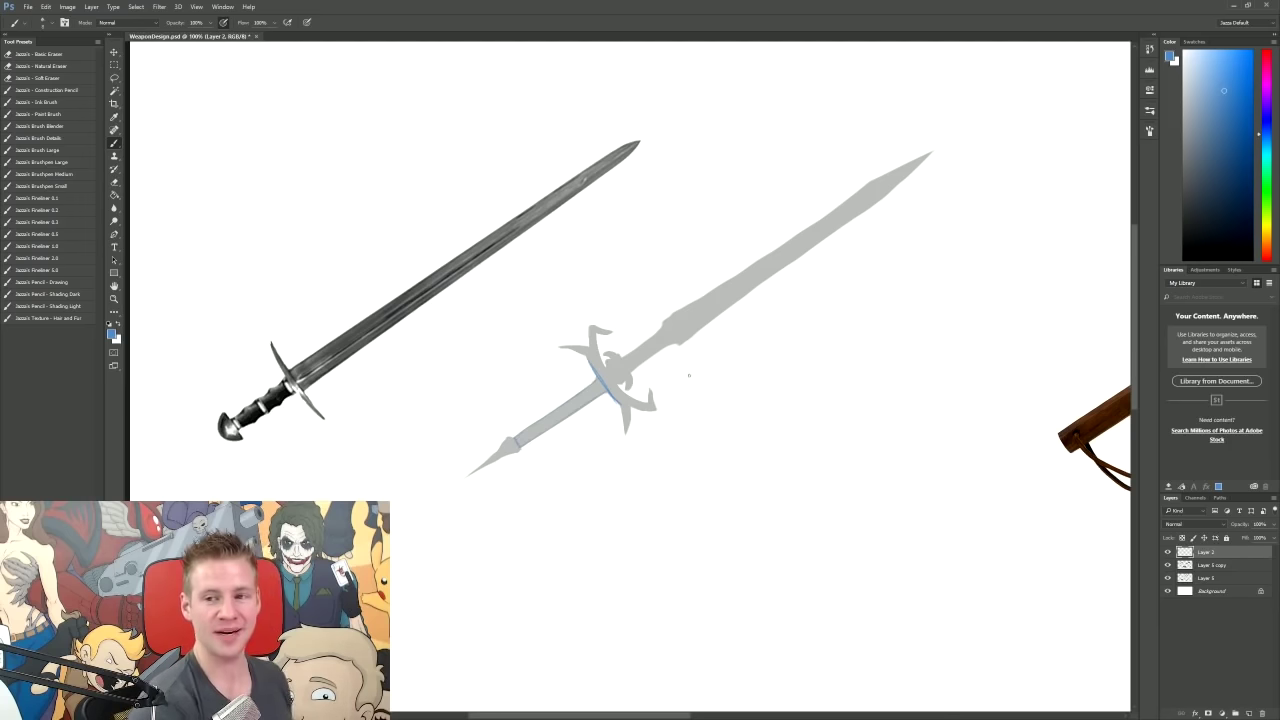
Step: Try adding crosswise blue bands along the sword's grip
key("z")
left_click(580, 405)
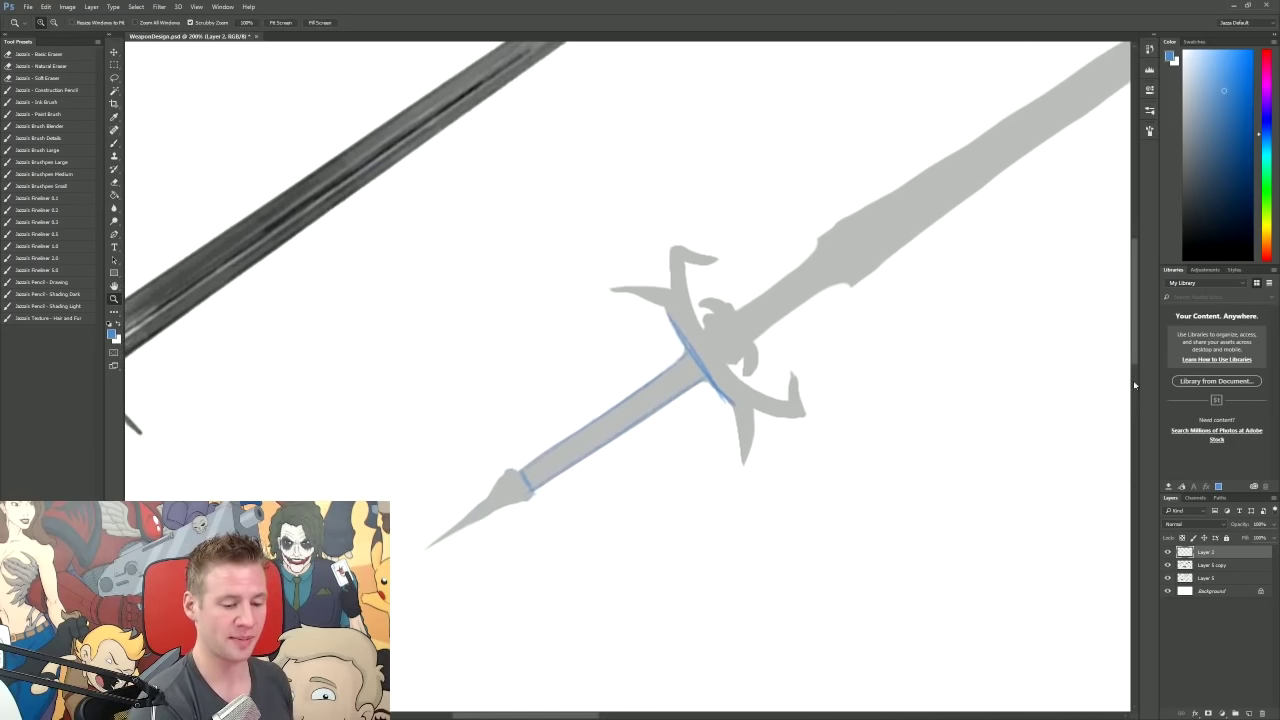
scroll(1133, 380, "down", 1)
key("b")
left_click_drag(544, 402, 553, 420)
left_click_drag(578, 379, 589, 397)
left_click_drag(621, 349, 630, 371)
mouse_move(661, 326)
left_mouse_down()
mouse_move(668, 340)
mouse_move(688, 324)
left_mouse_up()
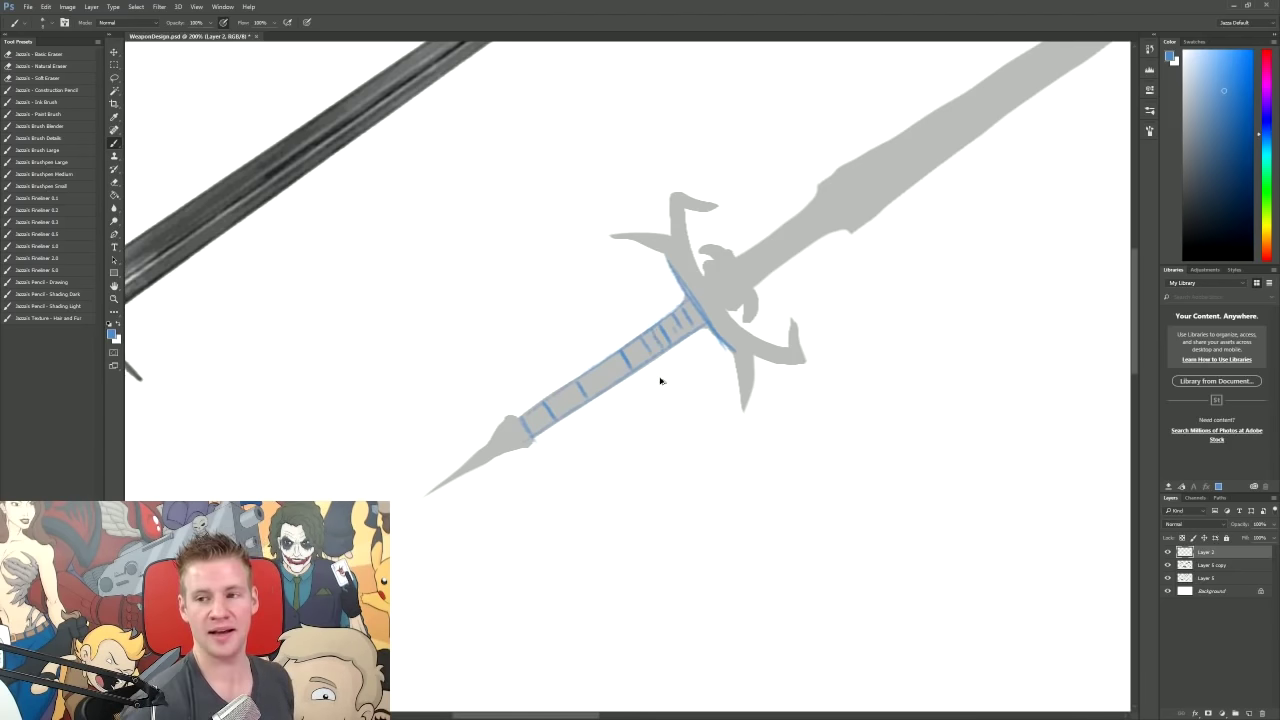
key("ctrl+alt+z")
key("ctrl+alt+z")
key("ctrl+alt+z")
key("ctrl+alt+z")
key("ctrl+alt+z")
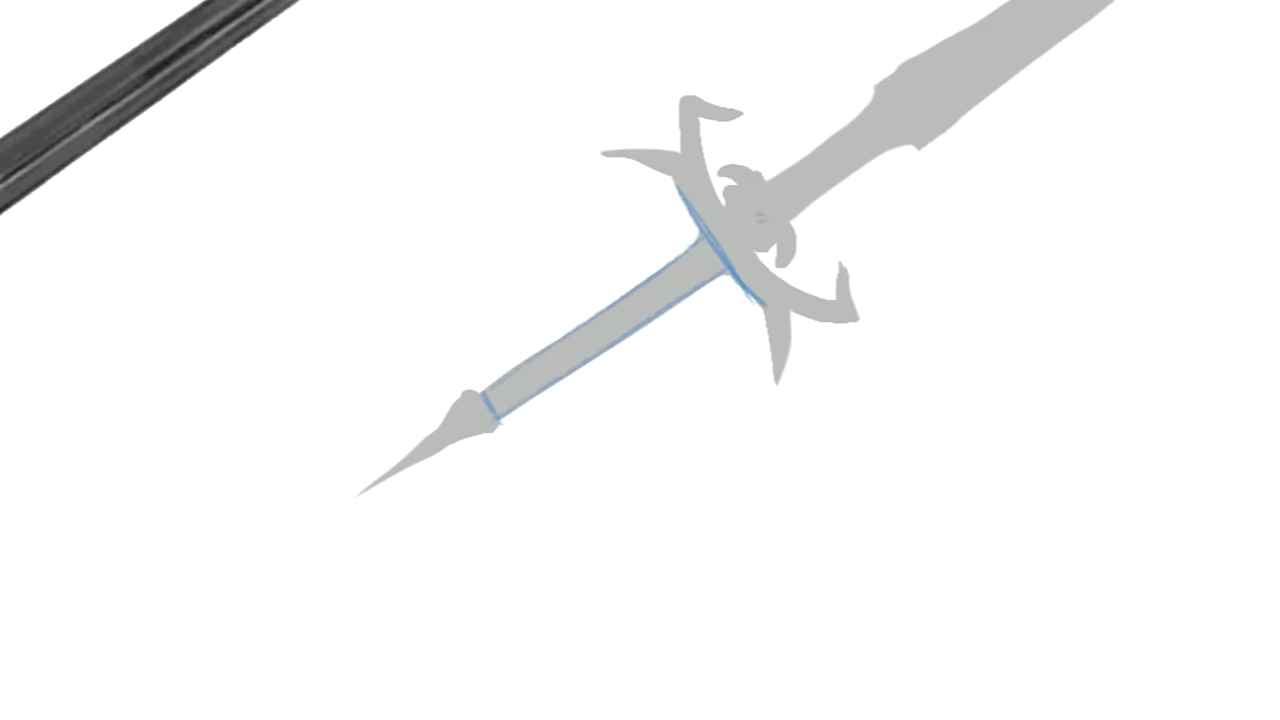
Step: Outline the guard's curved prongs and inner curls in blue, and erase the overlapping lines at the blade's base
left_click_drag(732, 265, 758, 317)
mouse_move(784, 262)
left_mouse_down()
mouse_move(724, 184)
mouse_move(758, 252)
left_mouse_up()
mouse_move(682, 100)
left_mouse_down()
mouse_move(698, 214)
mouse_move(798, 312)
left_mouse_up()
left_click_drag(752, 274, 736, 290)
left_click_drag(740, 224, 764, 206)
left_click_drag(698, 150, 714, 196)
left_click_drag(682, 96, 744, 112)
left_click_drag(758, 262, 852, 318)
key("e")
mouse_move(750, 215)
left_mouse_down()
mouse_move(716, 222)
mouse_move(778, 242)
mouse_move(790, 215)
mouse_move(740, 214)
mouse_move(796, 238)
left_mouse_up()
Step: Outline the sword blade's narrow base in blue and sketch pointed inner contours along its lower section
key("b")
mouse_move(736, 180)
left_mouse_down()
mouse_move(716, 206)
mouse_move(868, 108)
left_mouse_up()
scroll(740, 300, "up", 2)
left_click_drag(760, 292, 895, 212)
left_click_drag(900, 198, 1104, 64)
key("ctrl+z")
Step: Outline the guard's two outer spikes and sketch a chain of ovals and crossing lines along the grip
scroll(620, 290, "down", 1)
left_click_drag(765, 358, 777, 448)
left_click_drag(678, 218, 594, 201)
left_click_drag(684, 318, 642, 360)
left_click_drag(648, 352, 505, 440)
left_click_drag(722, 296, 686, 332)
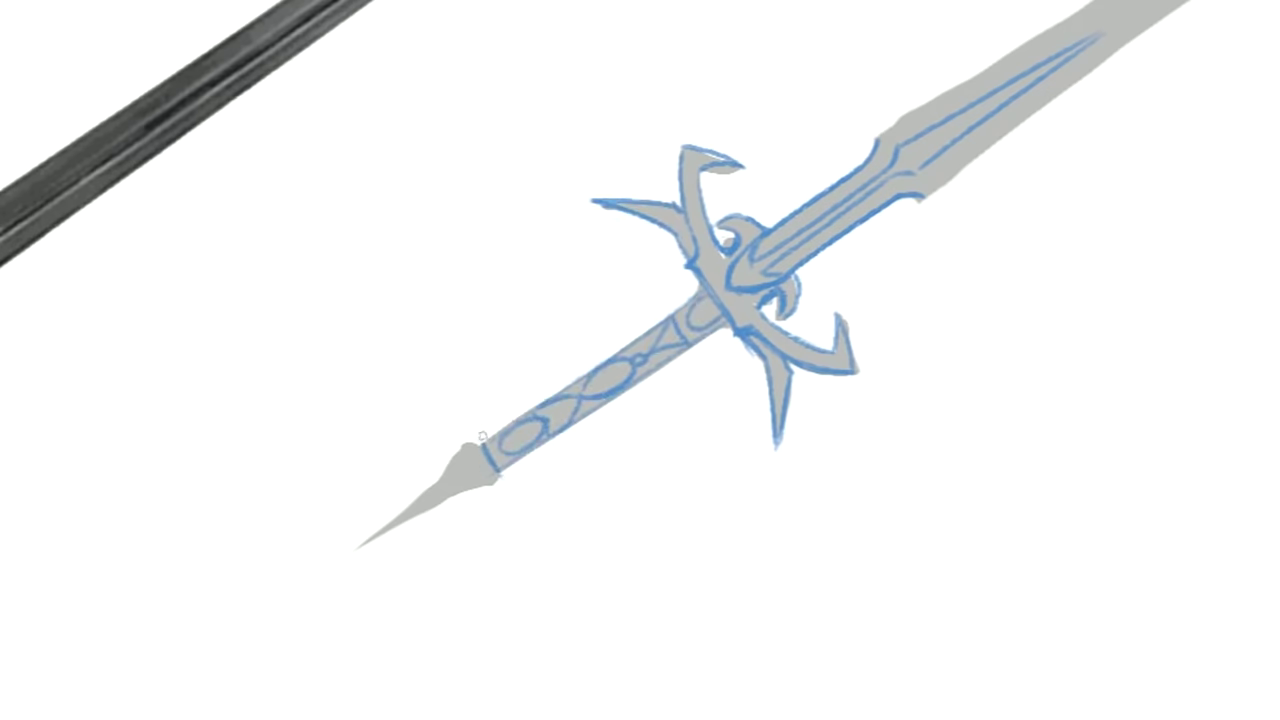
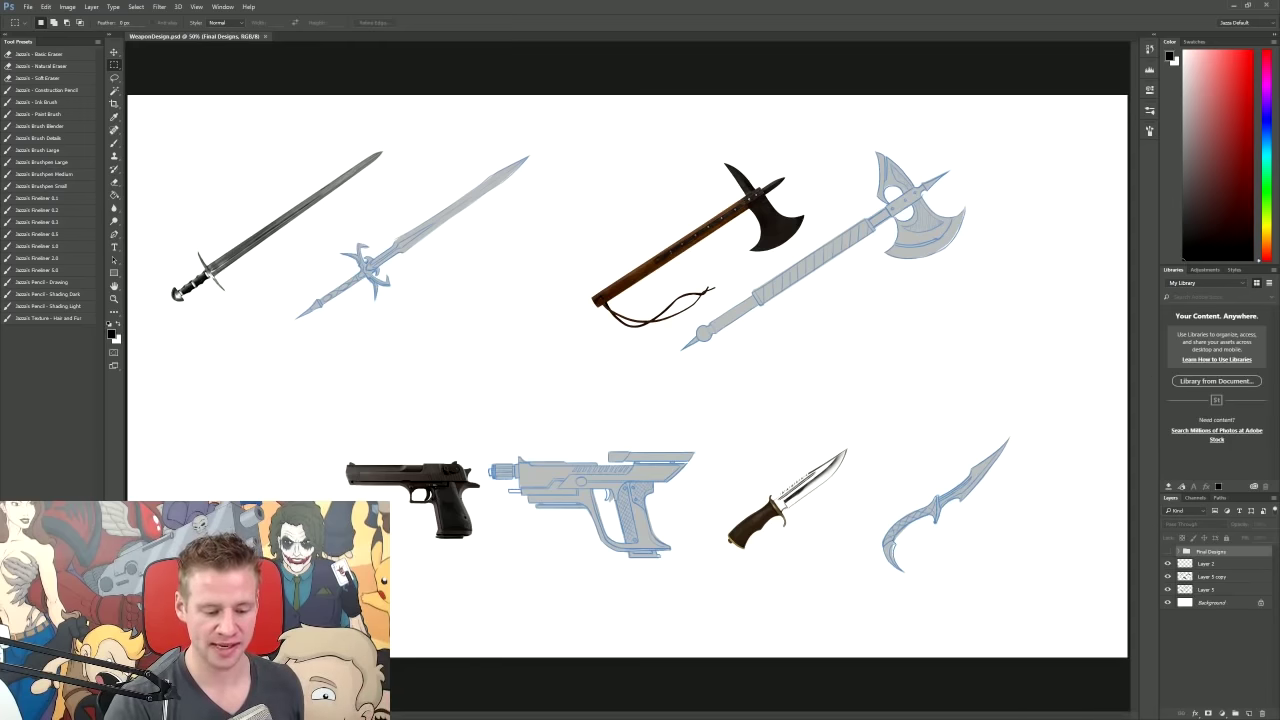
Step: Hide the grey silhouette layer and examine the sword, axe and pistol line drawings beside their references
left_click(1167, 577)
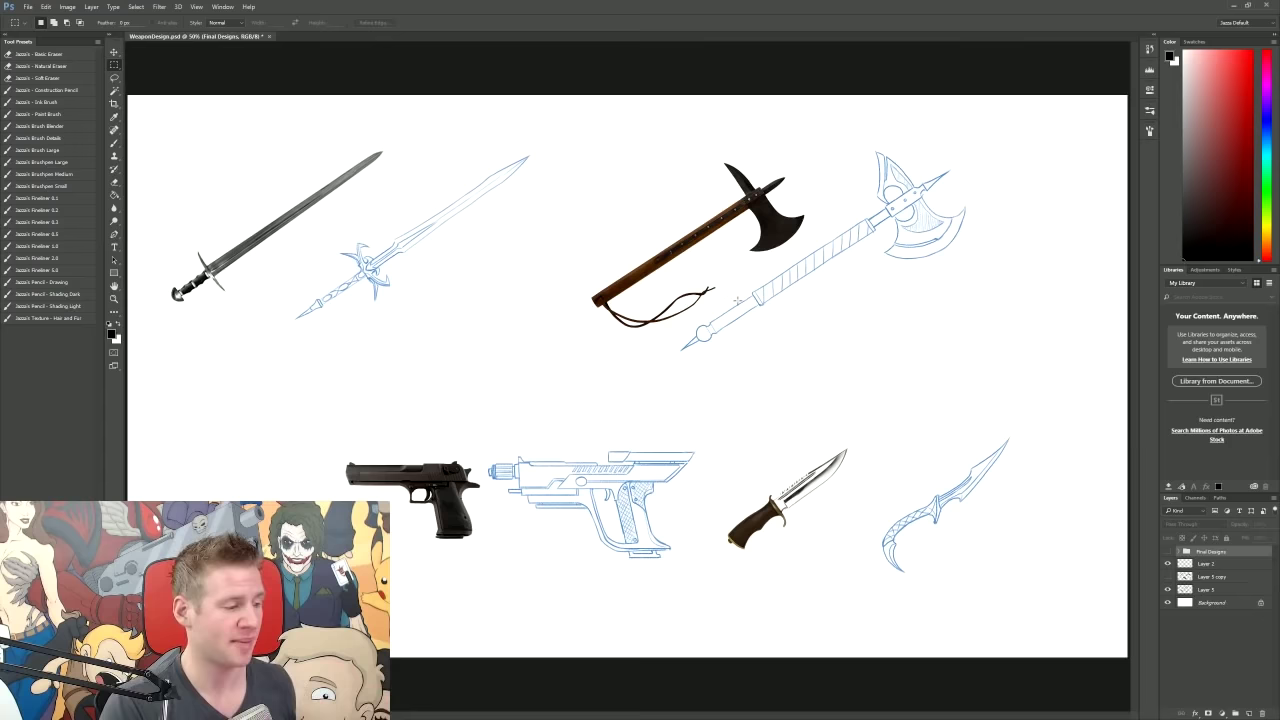
key("z")
left_click(395, 250)
left_click(395, 250)
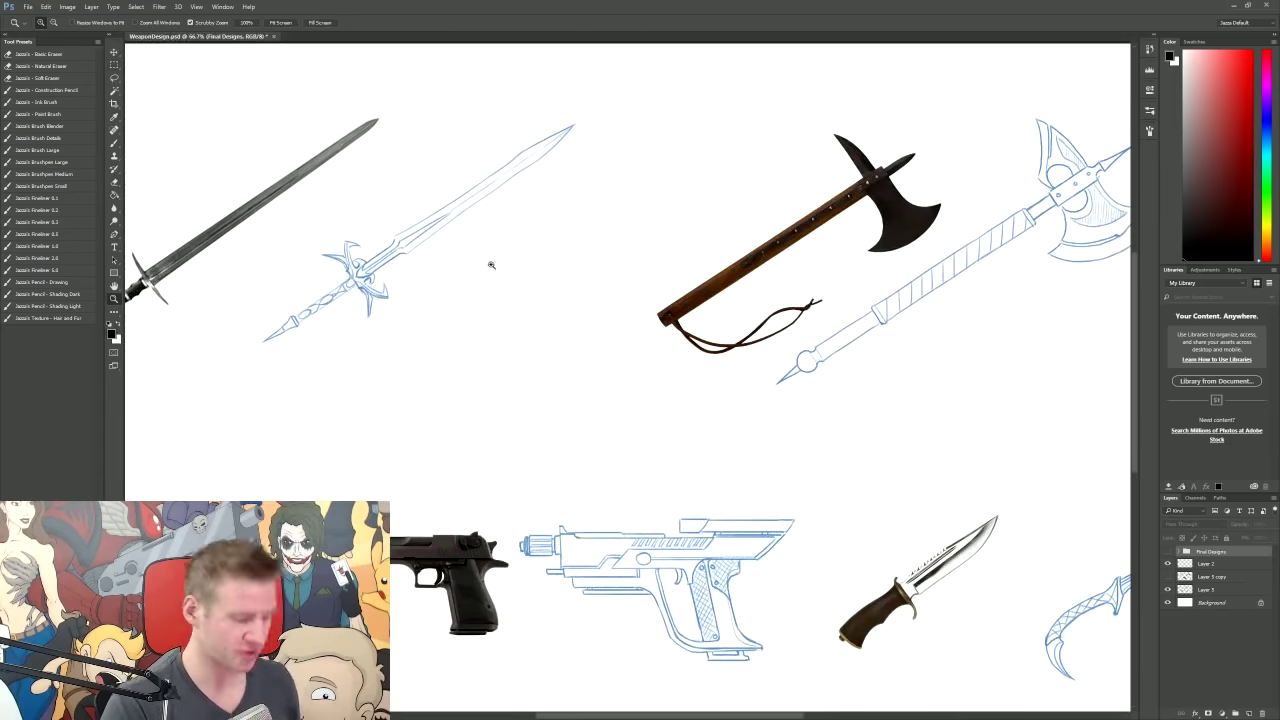
key("m")
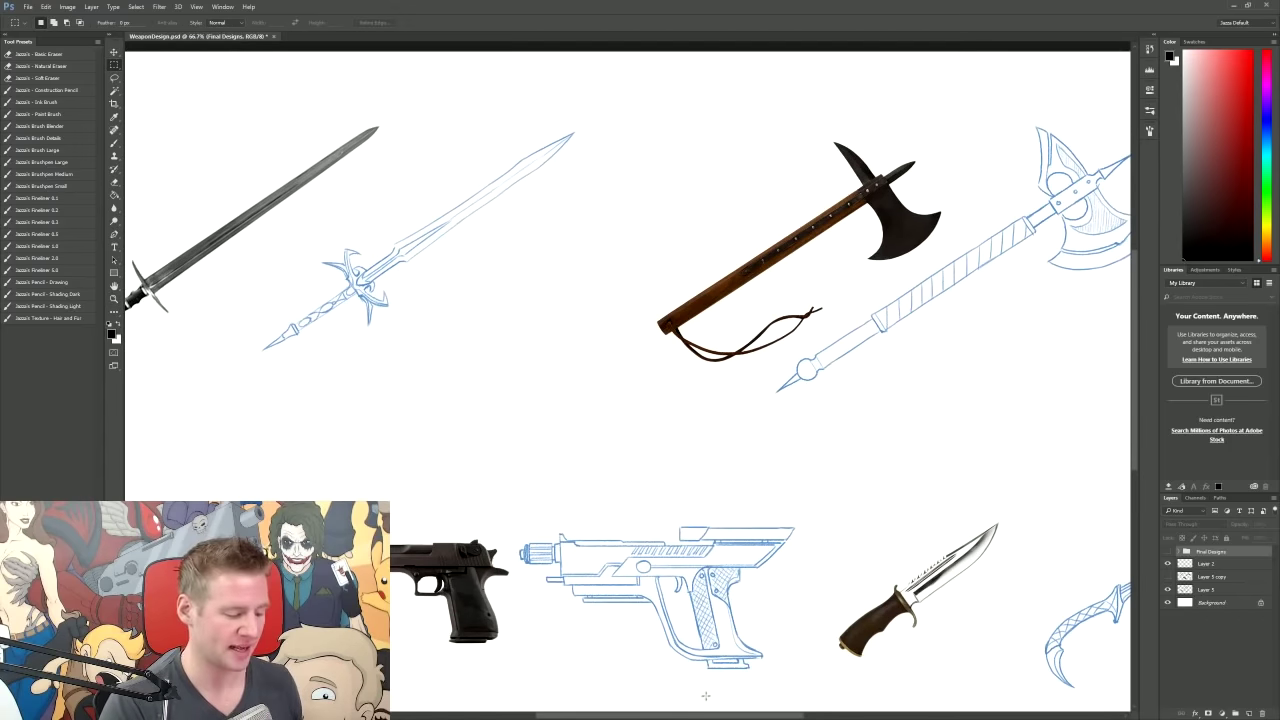
left_click_drag(665, 689, 752, 697)
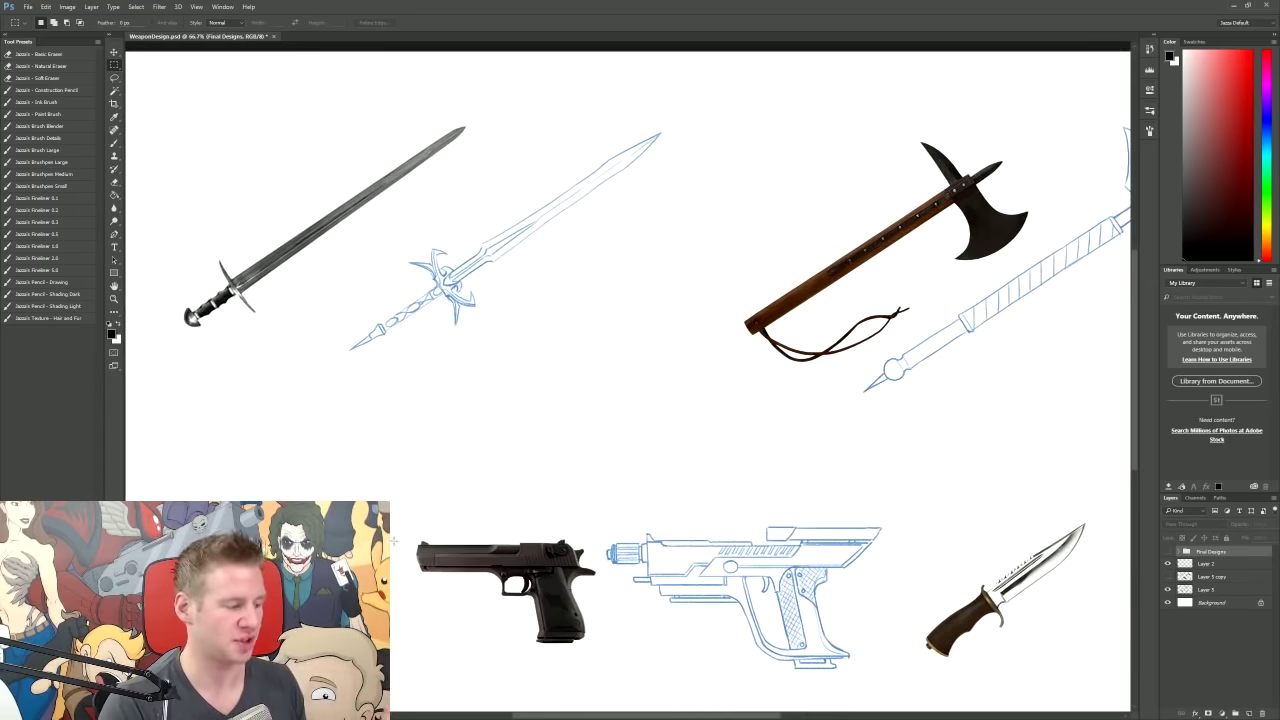
scroll(380, 316, "up", 1)
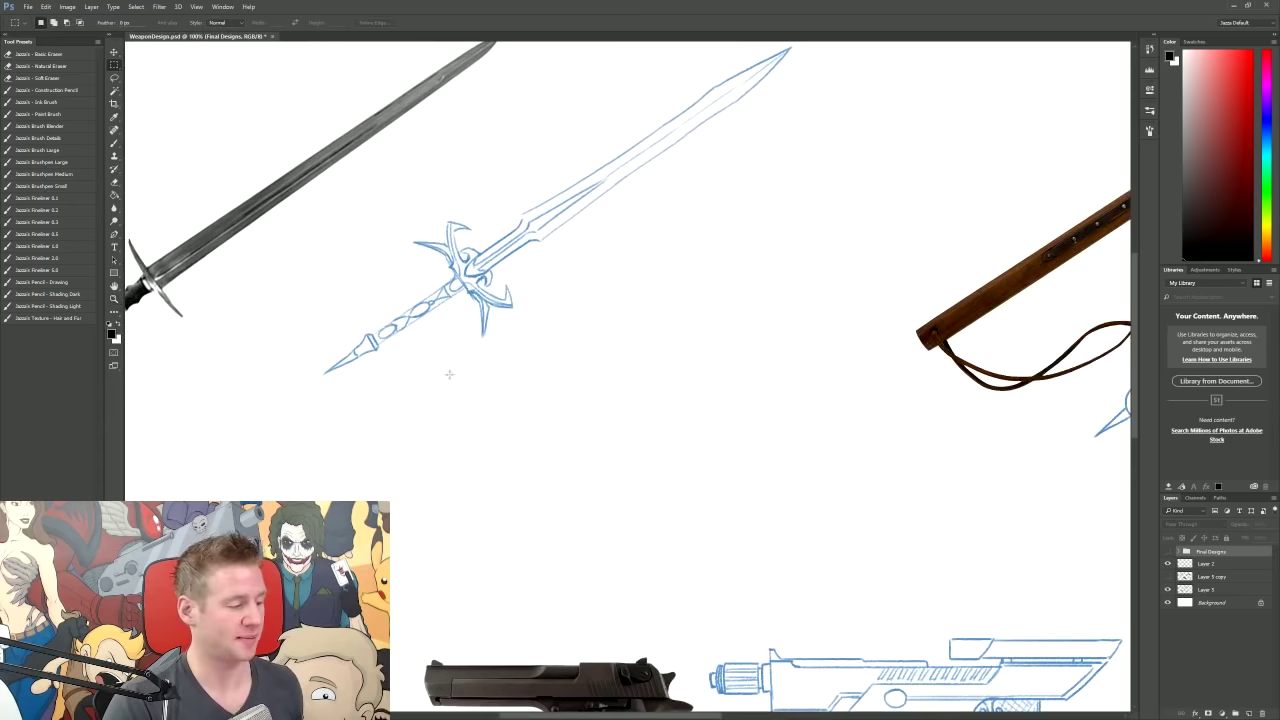
left_click_drag(562, 716, 849, 620)
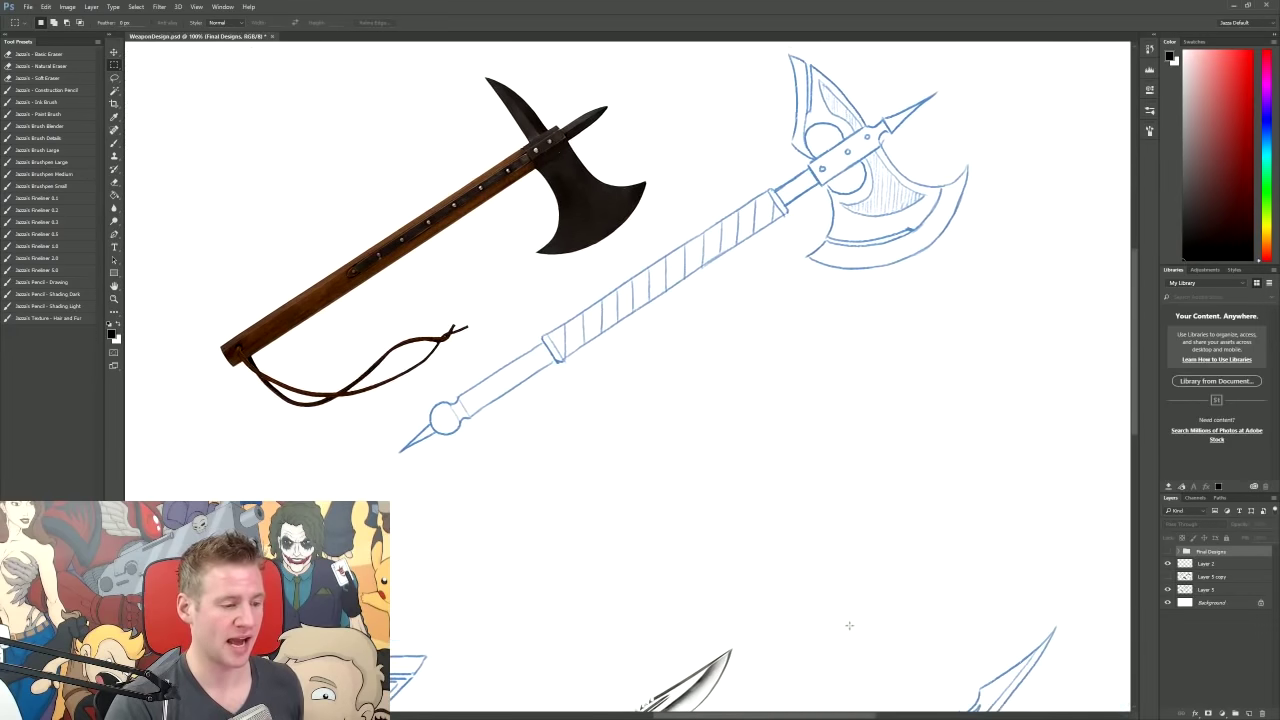
scroll(853, 615, "up", 1)
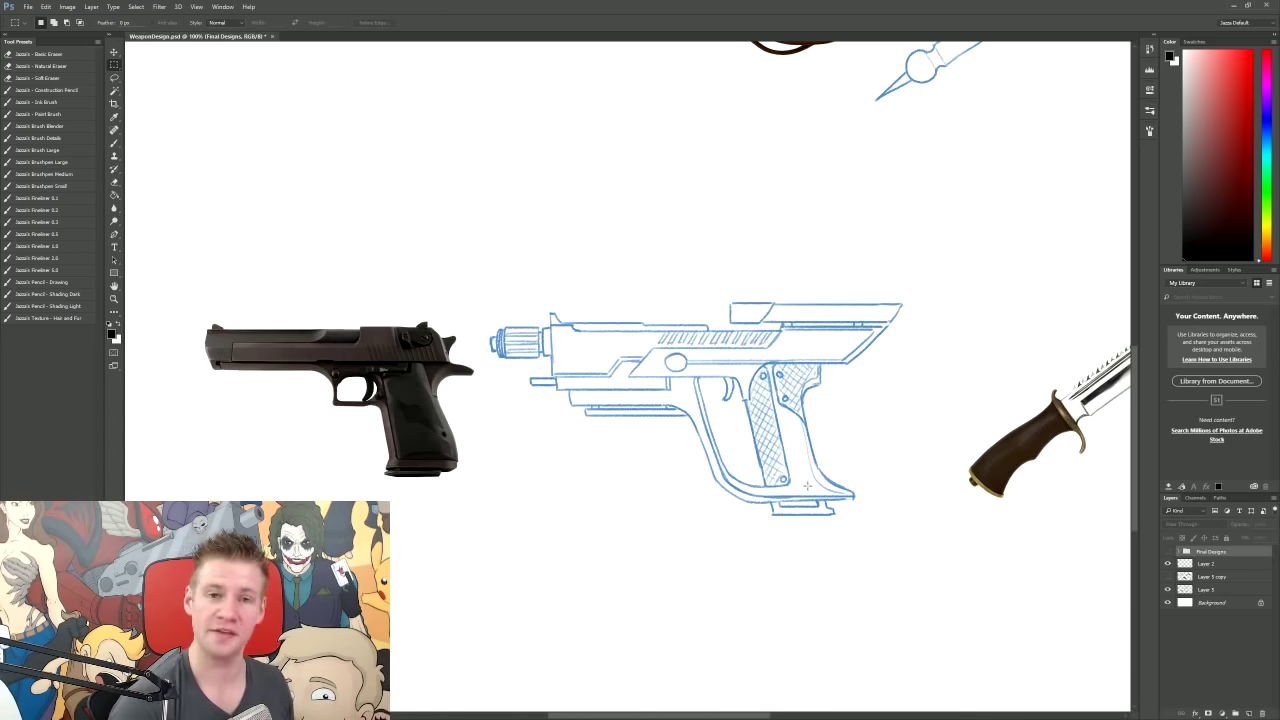
Step: Mark the pistol drawing's round button, vents, barrel fittings, grip base and rear sight block with temporary black strokes
key("b")
key("alt+[")
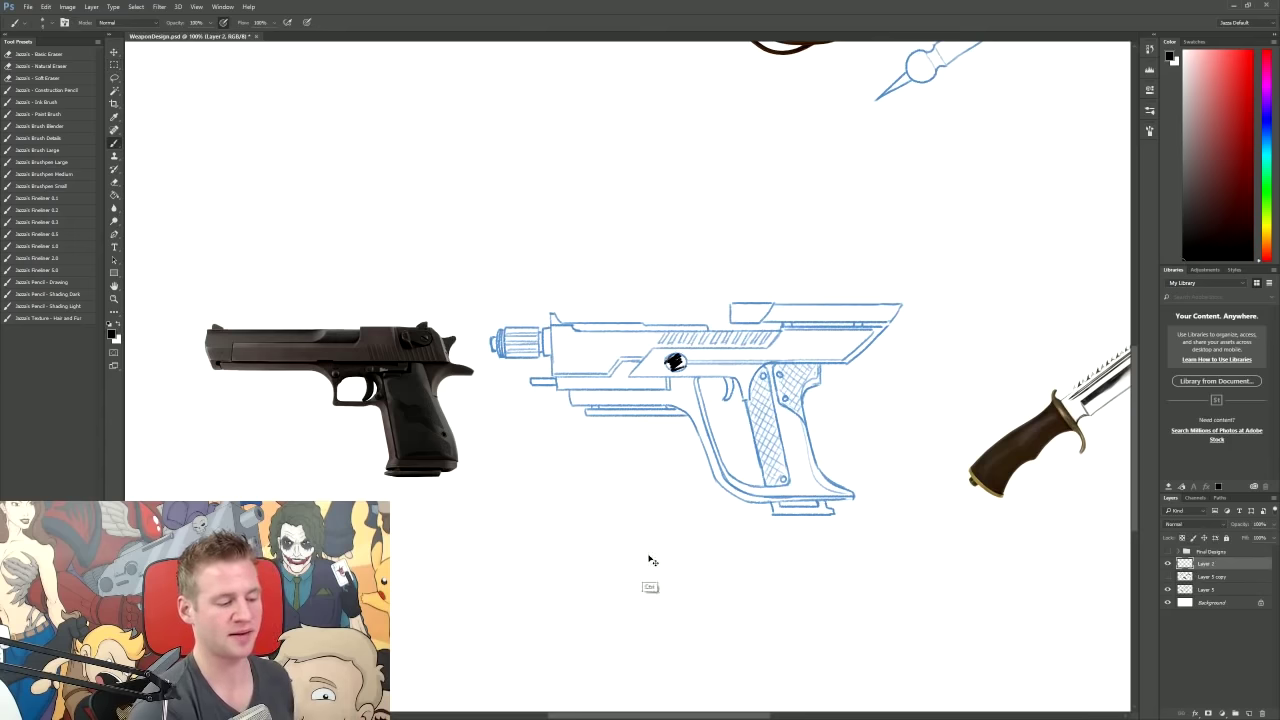
key("bracketright")
key("bracketright")
key("bracketright")
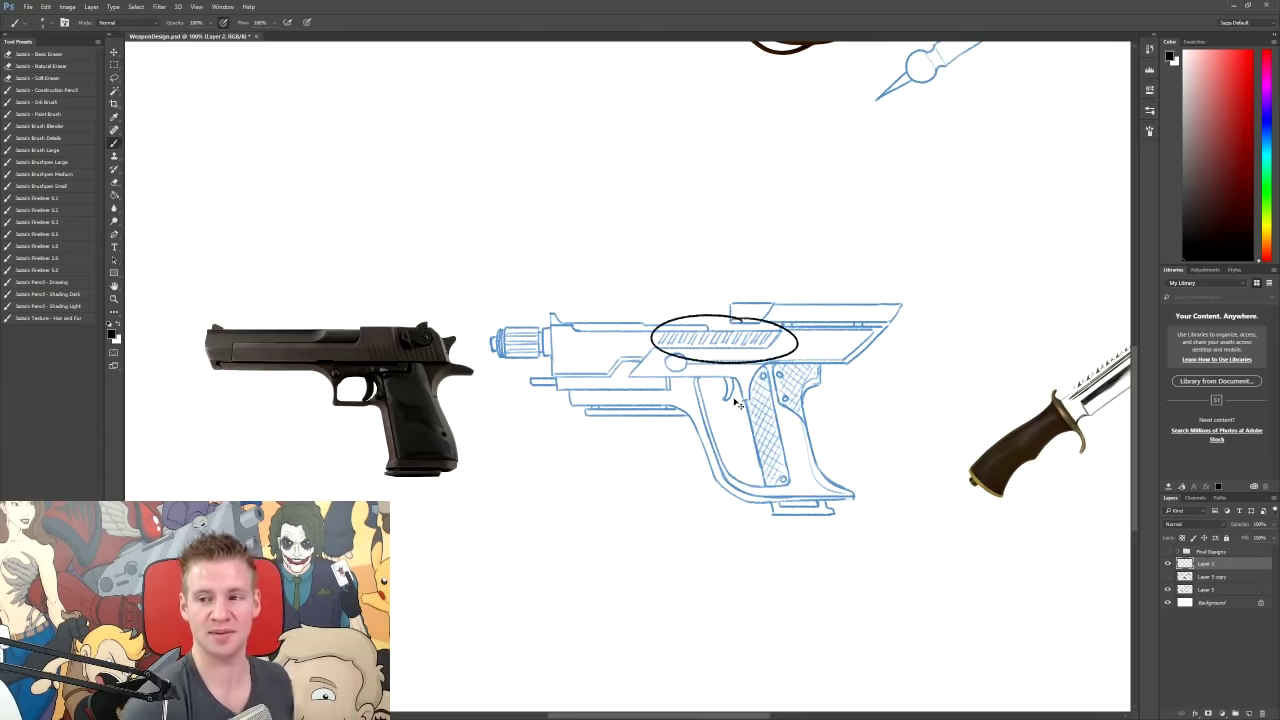
left_click_drag(534, 370, 558, 372)
left_click_drag(545, 366, 543, 399)
key("ctrl+z")
mouse_move(760, 492)
left_mouse_down()
mouse_move(835, 535)
mouse_move(845, 508)
left_mouse_up()
key("ctrl+z")
left_click_drag(578, 396, 600, 420)
key("ctrl+z")
left_click_drag(722, 296, 750, 324)
key("ctrl+z")
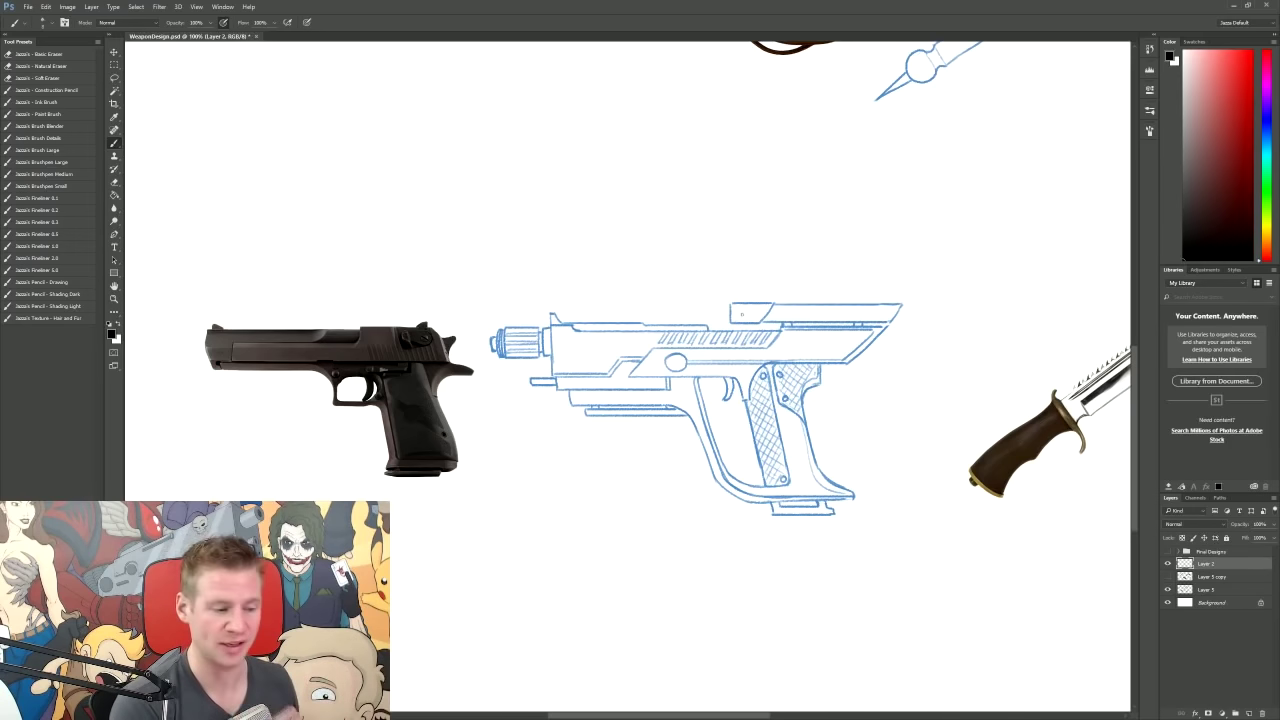
Step: Trace a temporary black line along the reference knife's length
scroll(805, 689, "right", 10)
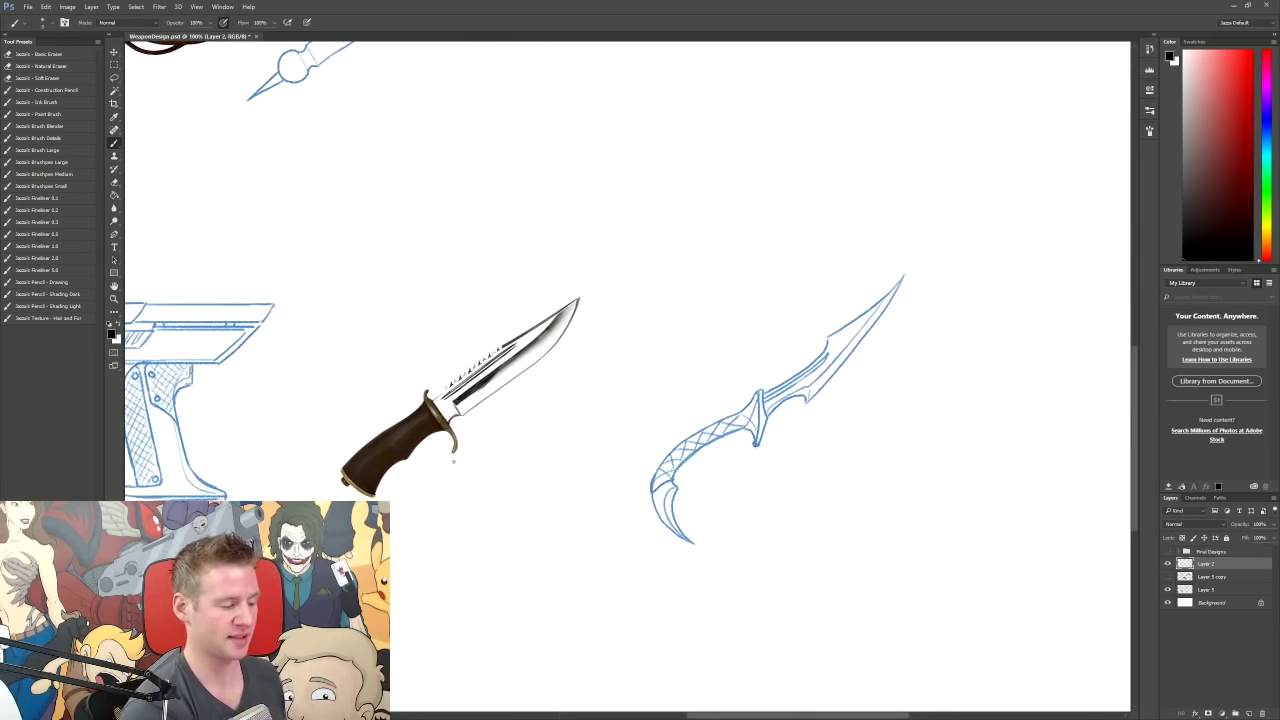
mouse_move(346, 468)
left_mouse_down()
mouse_move(406, 396)
mouse_move(548, 286)
left_mouse_up()
key("ctrl+z")
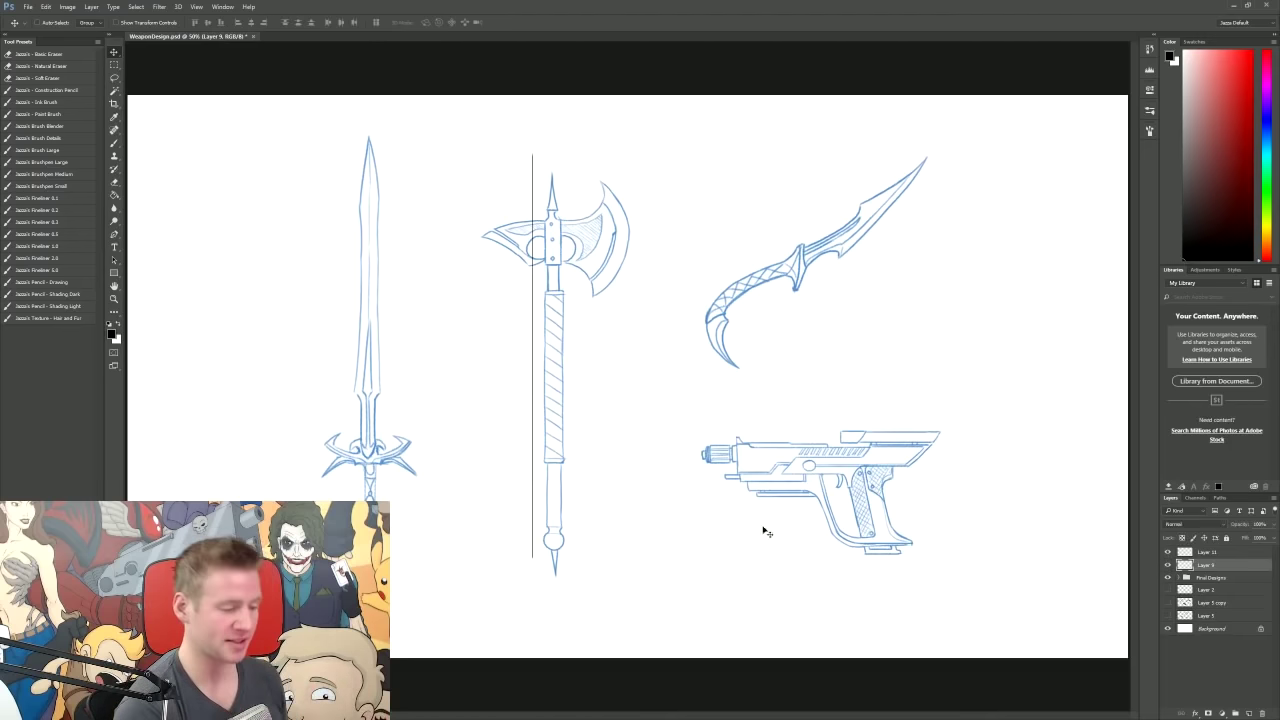
Step: Hide the layer holding the vertical line beside the axe, and make Layer 11 the active layer
left_click_drag(571, 451, 537, 484)
left_click(1166, 565)
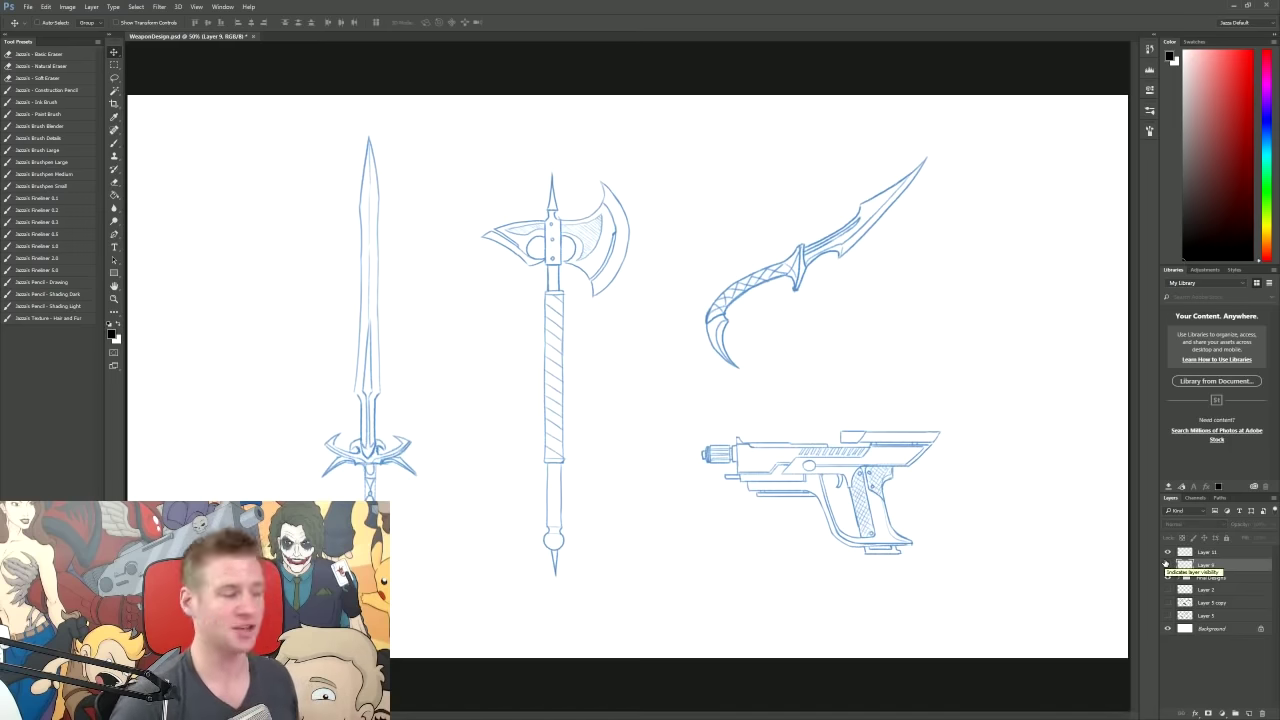
left_click(1207, 552)
Step: Test the Shading Dark and Shading Light pencil presets with scribbles between the axe and the knife, and delete the scribbles
key("b")
mouse_move(655, 303)
left_mouse_down()
mouse_move(640, 339)
mouse_move(661, 334)
mouse_move(653, 359)
mouse_move(666, 330)
left_mouse_up()
left_click(70, 295)
left_click(72, 306)
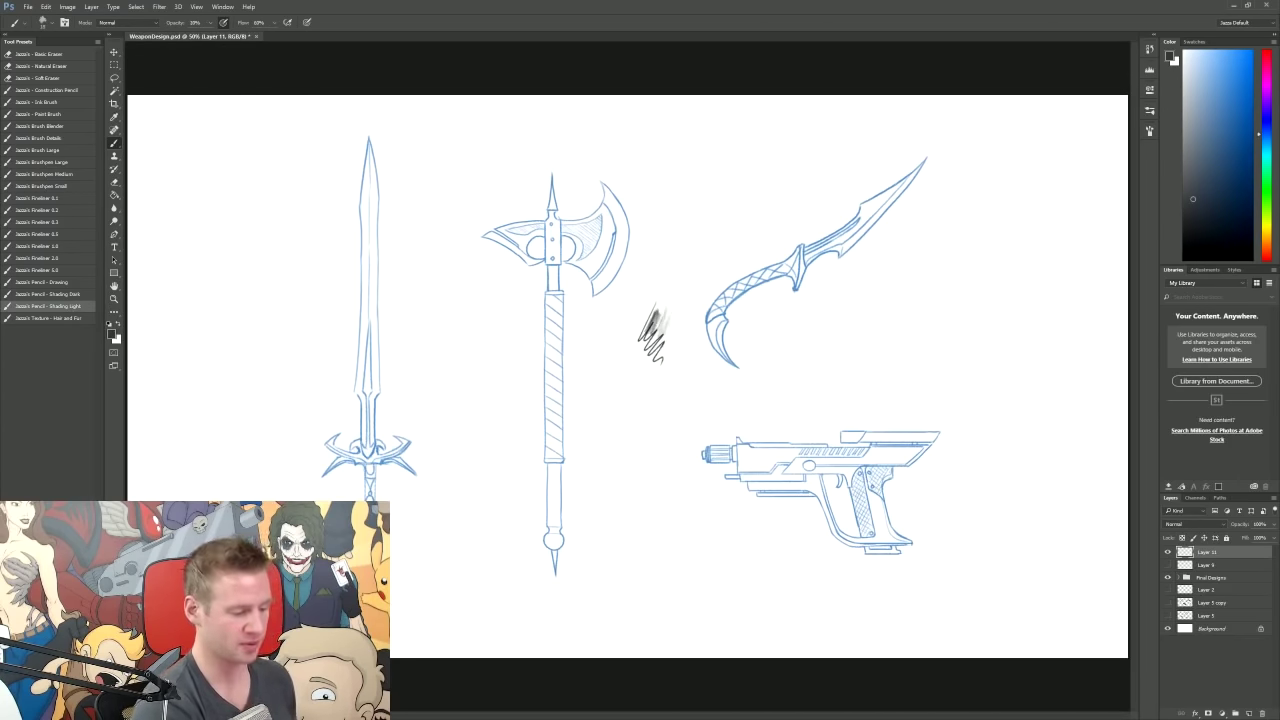
key("m")
left_click_drag(692, 280, 620, 400)
key("Delete")
key("ctrl+d")
Step: Choose the Jazza's Pencil - Drawing preset and try freehand vertical lines between the axe and the knife
left_click(45, 282)
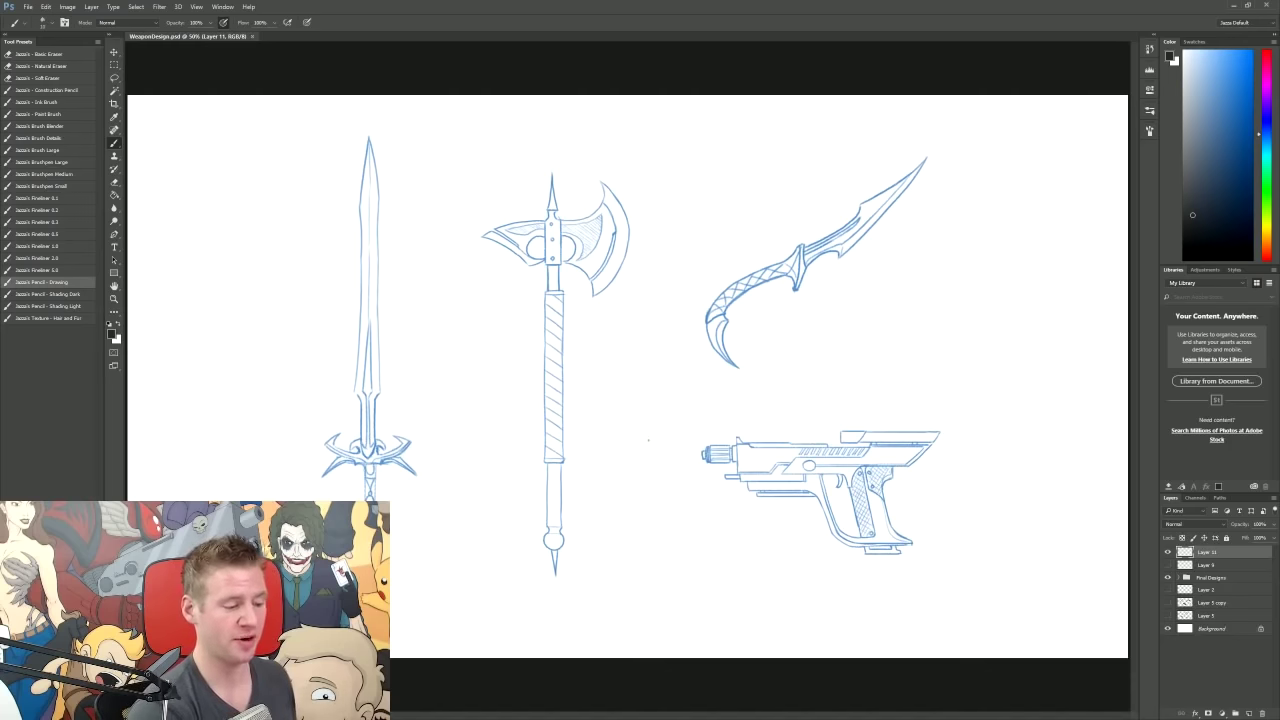
left_click_drag(660, 306, 658, 422)
left_click_drag(660, 274, 654, 446)
left_click_drag(656, 372, 650, 492)
key("ctrl+alt+z")
key("ctrl+alt+z")
key("ctrl+alt+z")
key("ctrl+alt+z")
left_click_drag(652, 288, 655, 532)
left_click_drag(658, 260, 655, 416)
key("ctrl+alt+z")
Step: Draw a straight vertical pencil line between the axe and the knife, spanning nearly the full canvas height
left_click(651, 251)
left_click(651, 530, "shift")
left_click(651, 240, "shift")
left_click(651, 142, "shift")
left_click(651, 610, "shift")
Step: Draw a straight horizontal pencil line across the vertical one, from left of the axe's shaft to below the knife
left_click(579, 362)
left_click(730, 362, "shift")
left_click(817, 362, "shift")
left_click(579, 362, "shift")
left_click(480, 362, "shift")
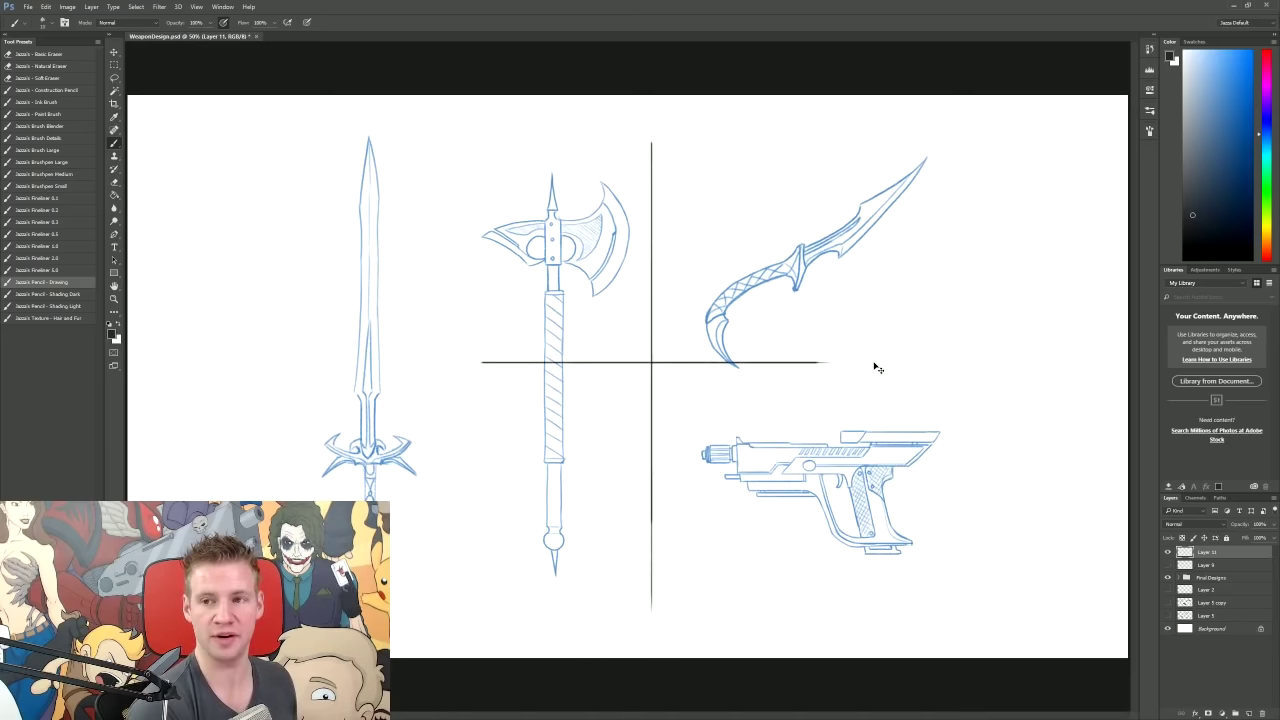